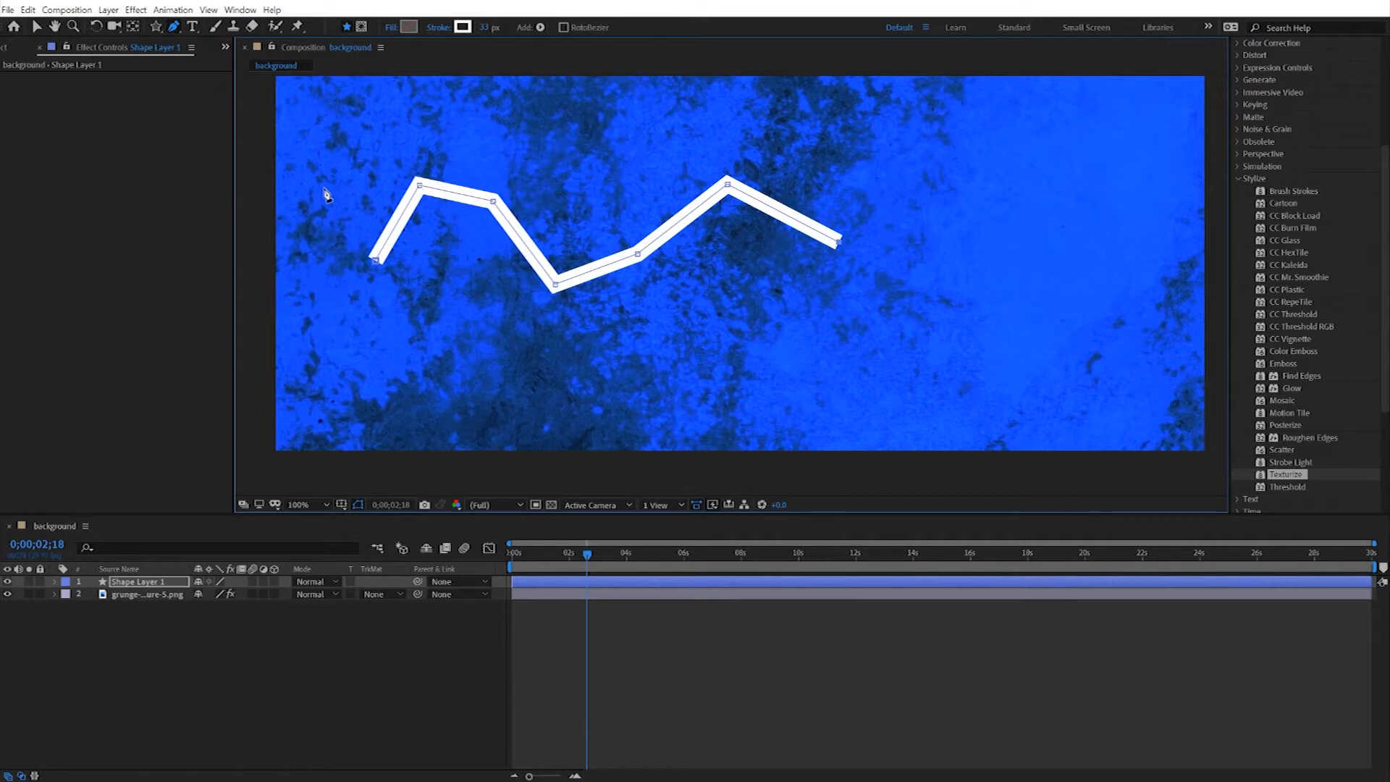
Taper the end of Shape 1's stroke on Shape Layer 1 with an End Length of 72%
key(v)
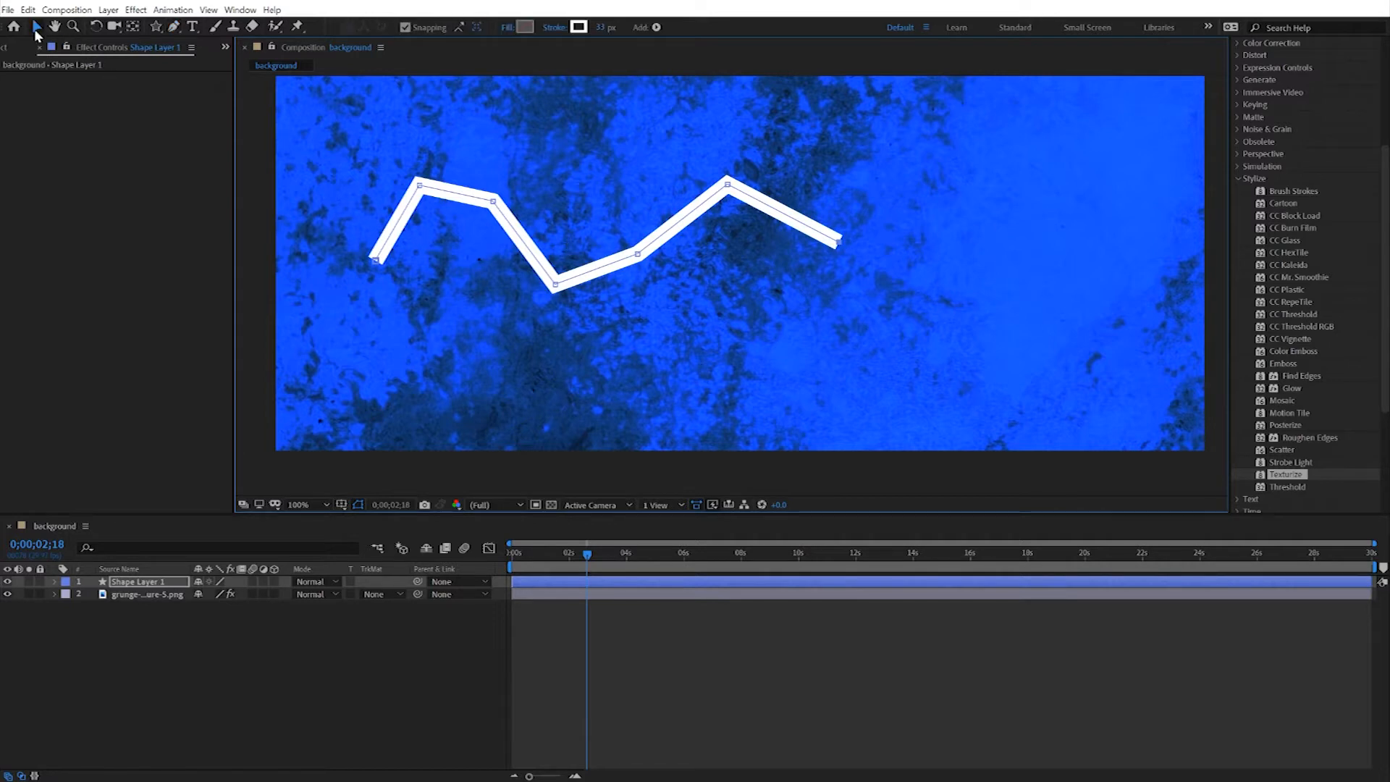
click(52, 581)
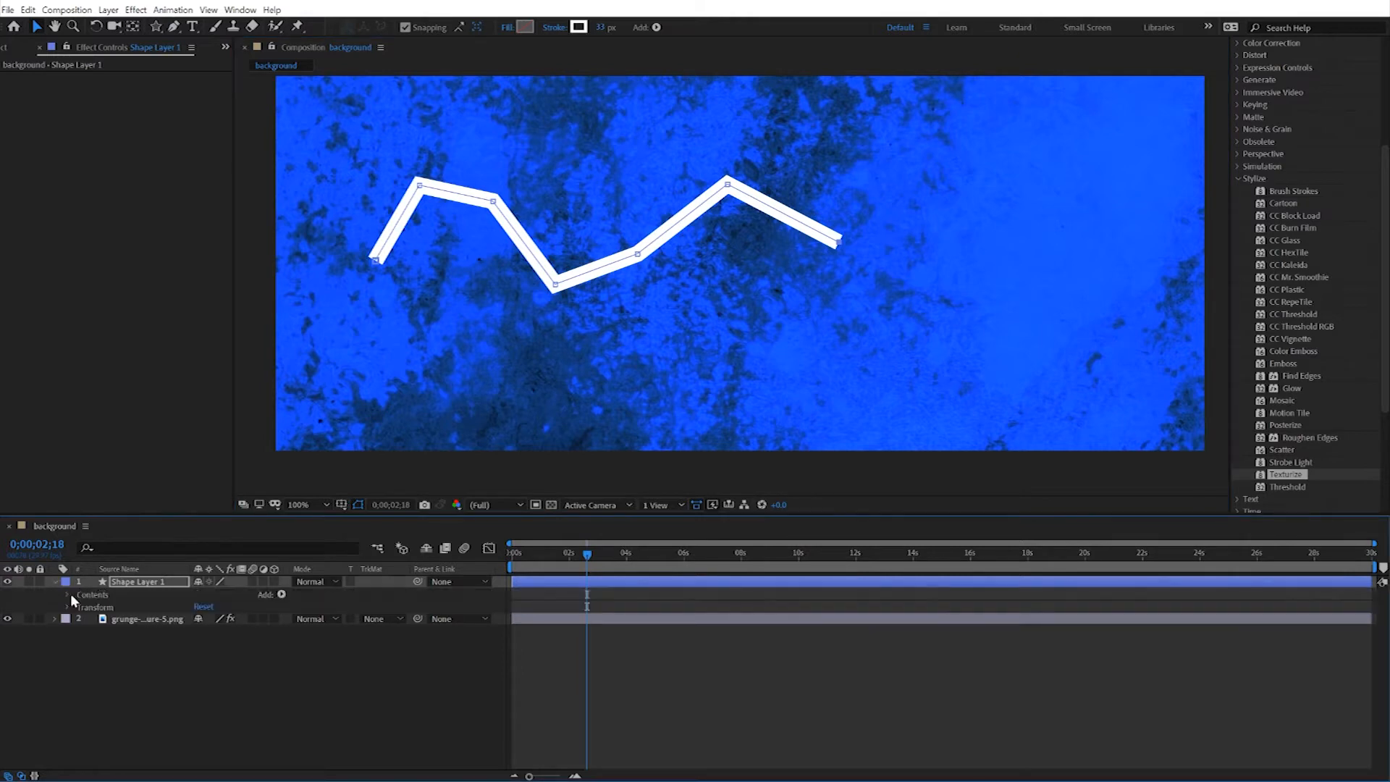
click(67, 592)
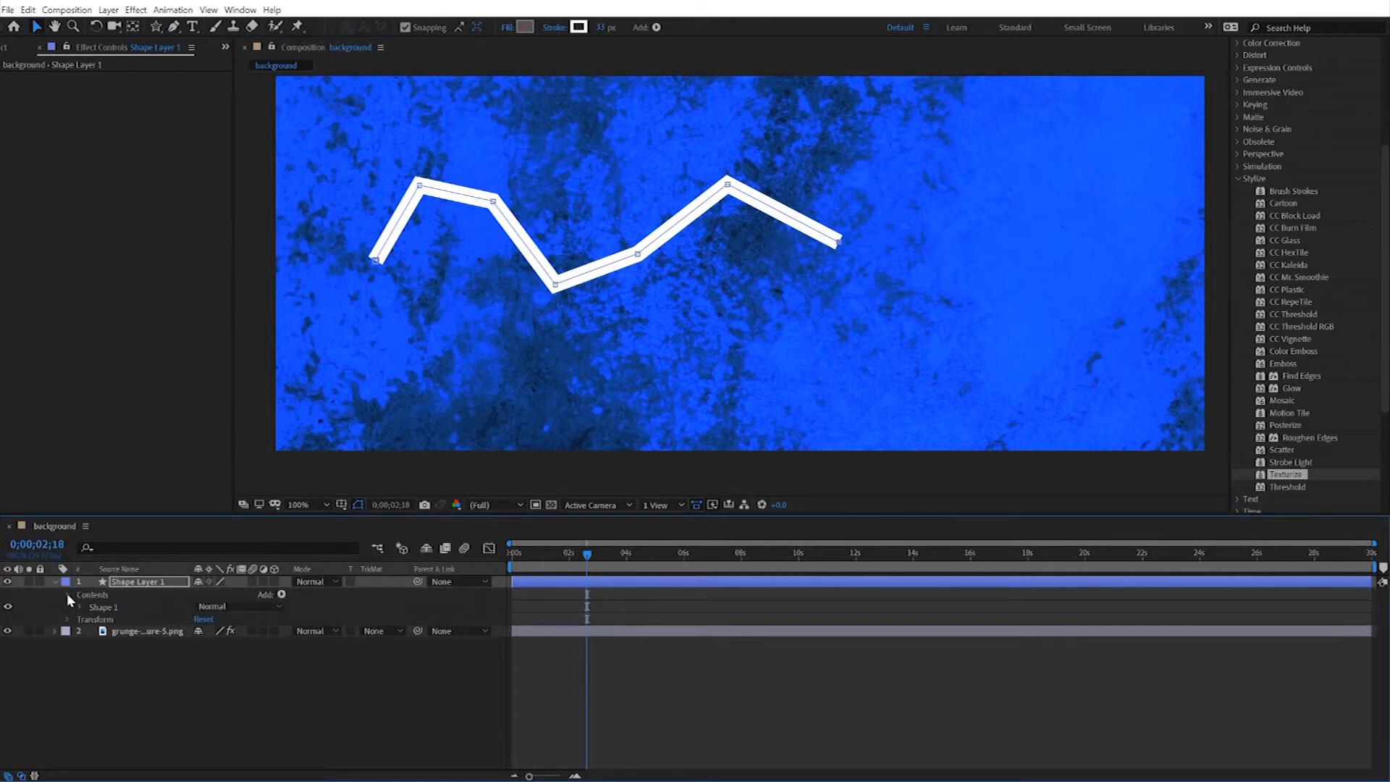
click(79, 606)
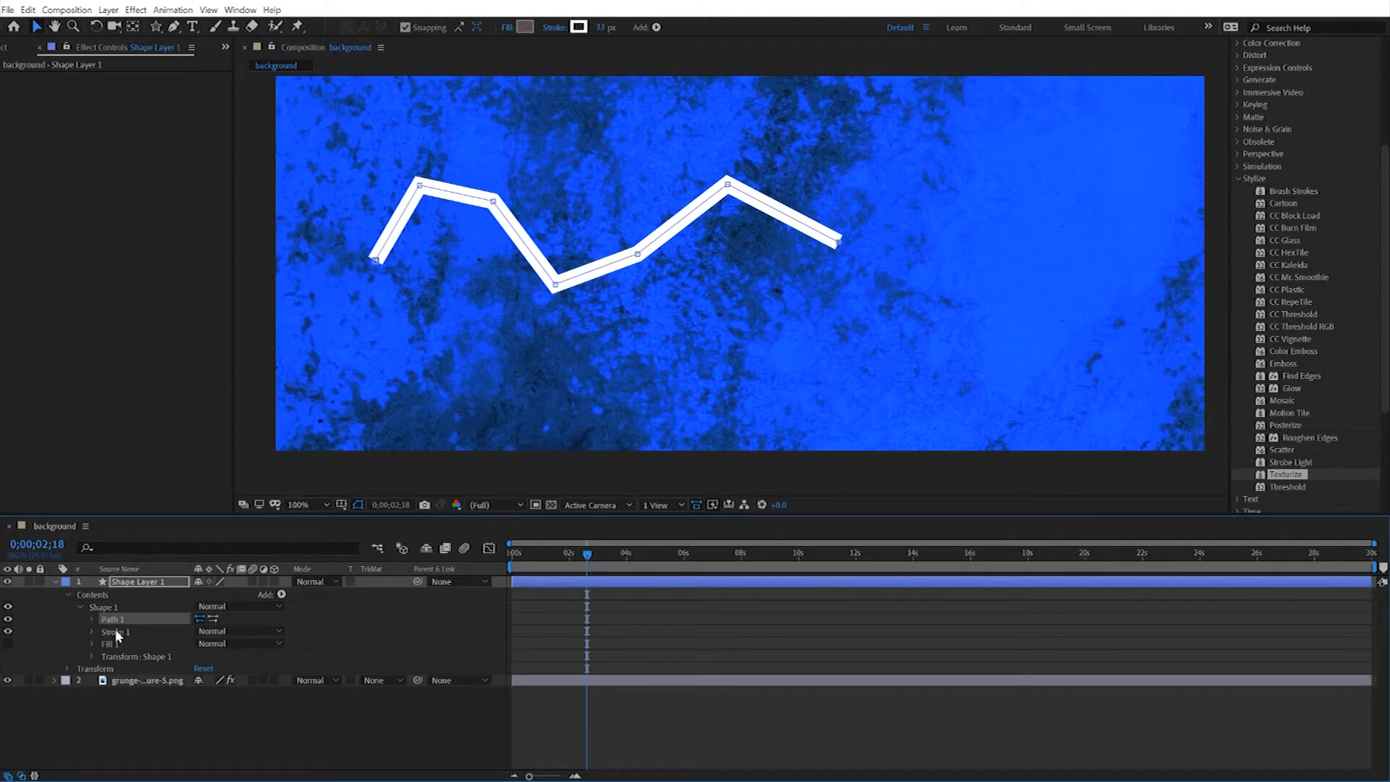
click(92, 631)
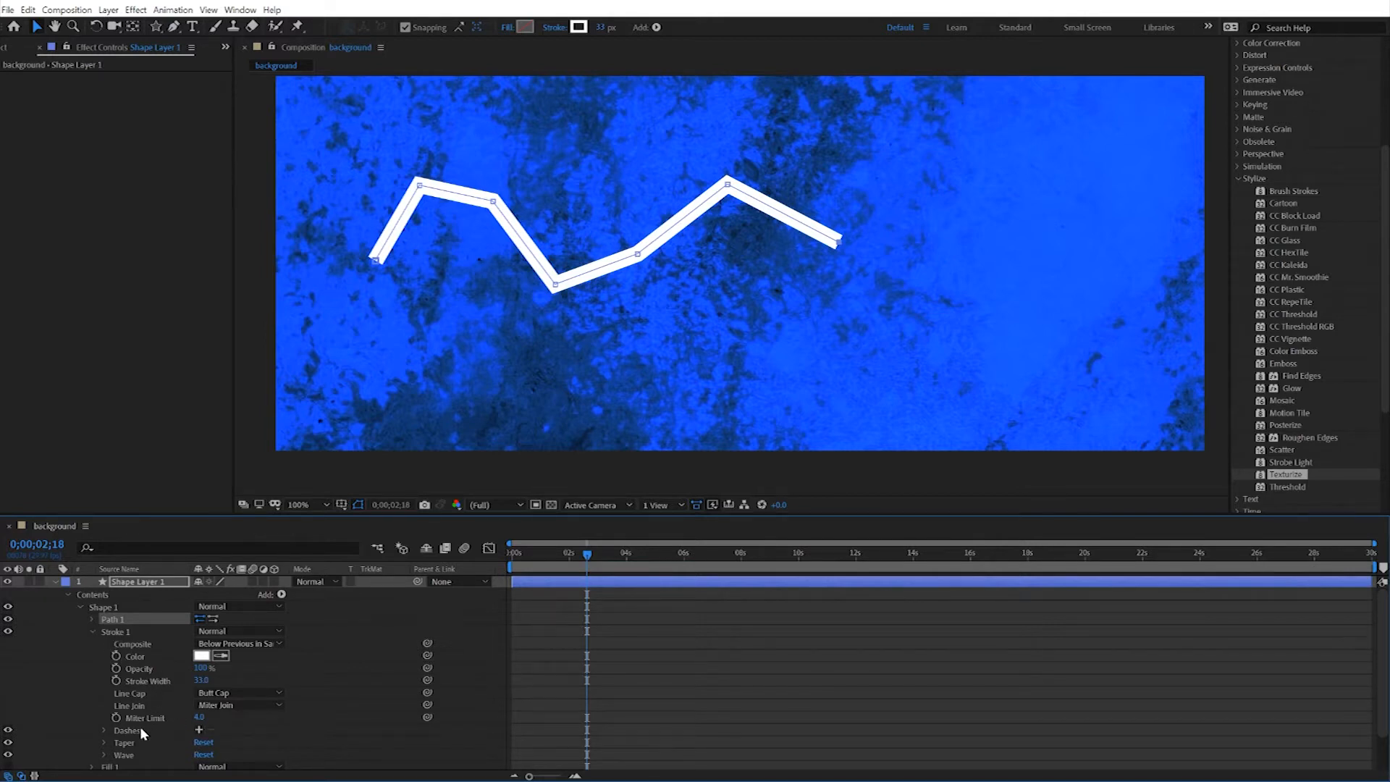
click(106, 739)
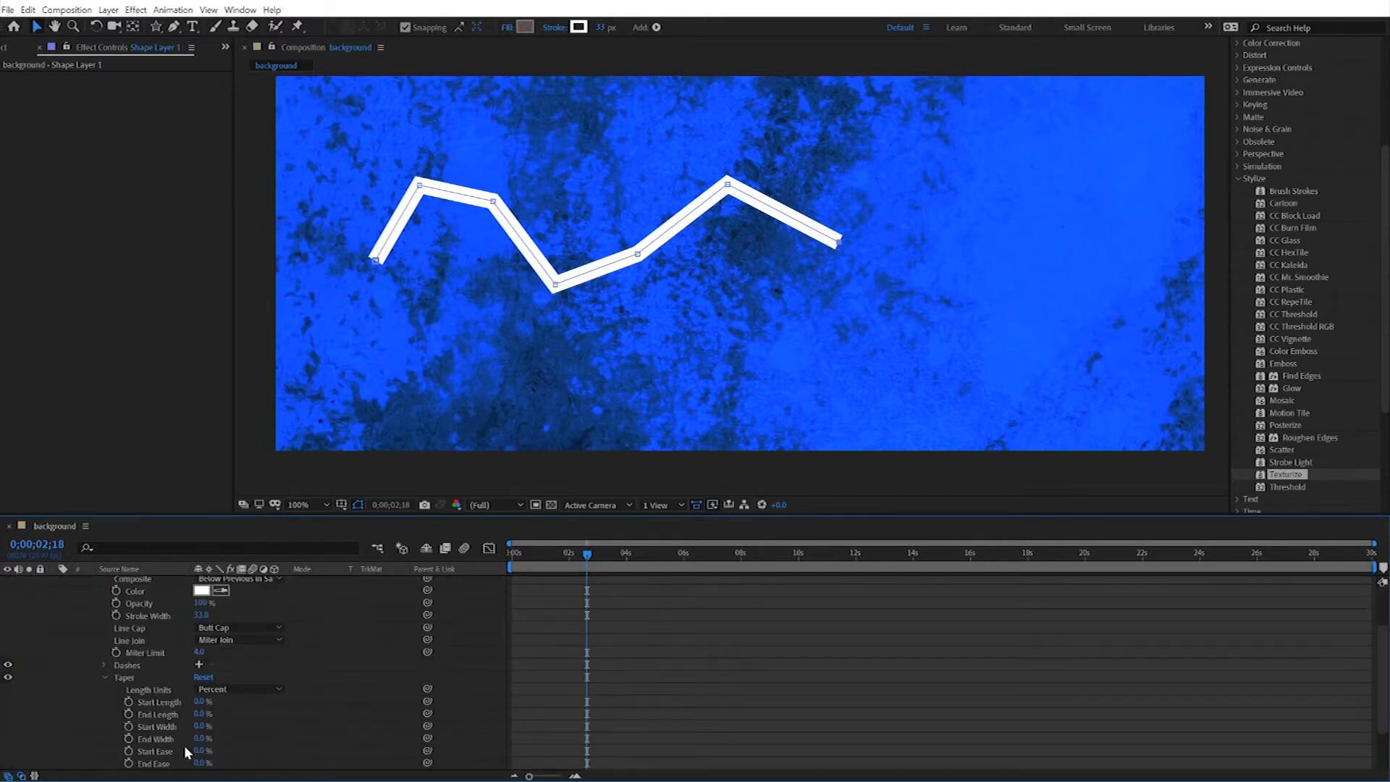
scroll(131, 693, down, 1)
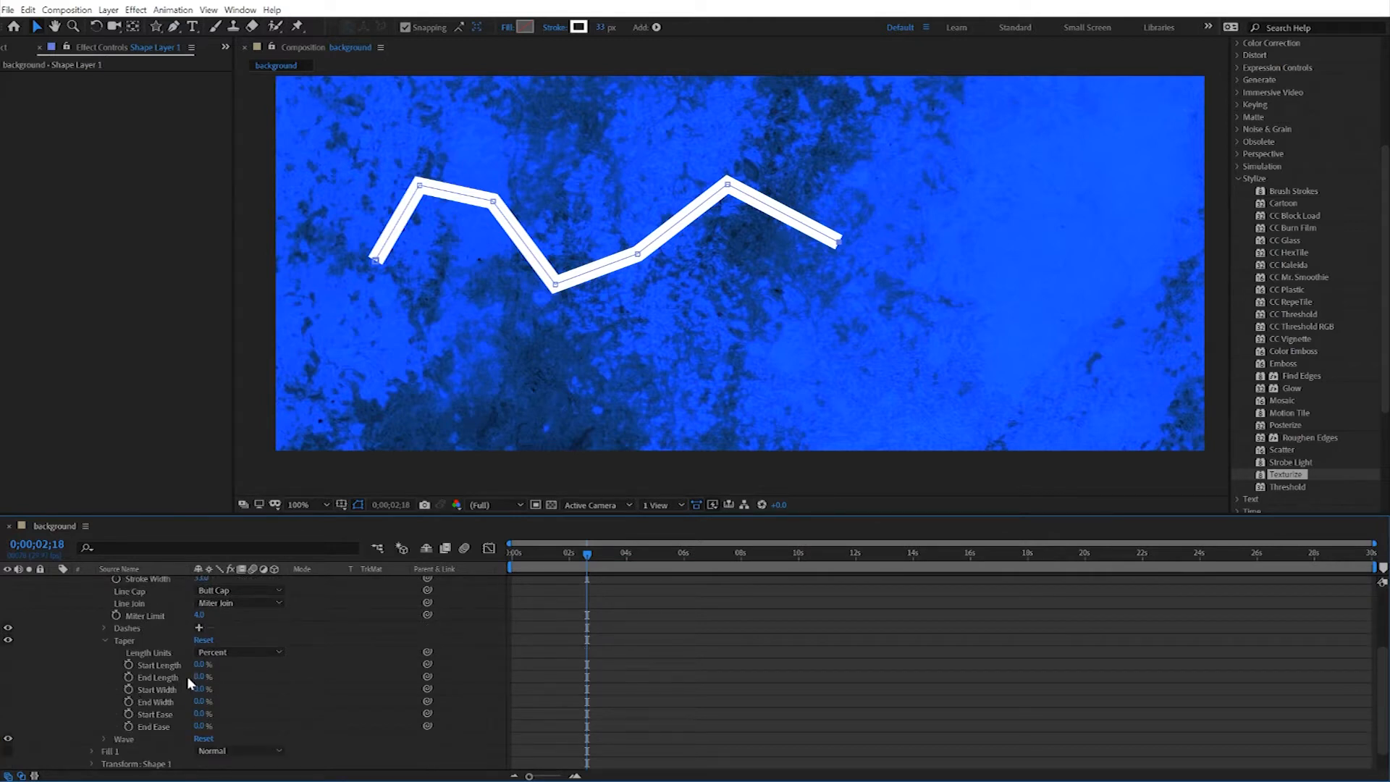
mouse_move(199, 682)
mouse_down()
mouse_move(214, 678)
mouse_move(198, 678)
mouse_up()
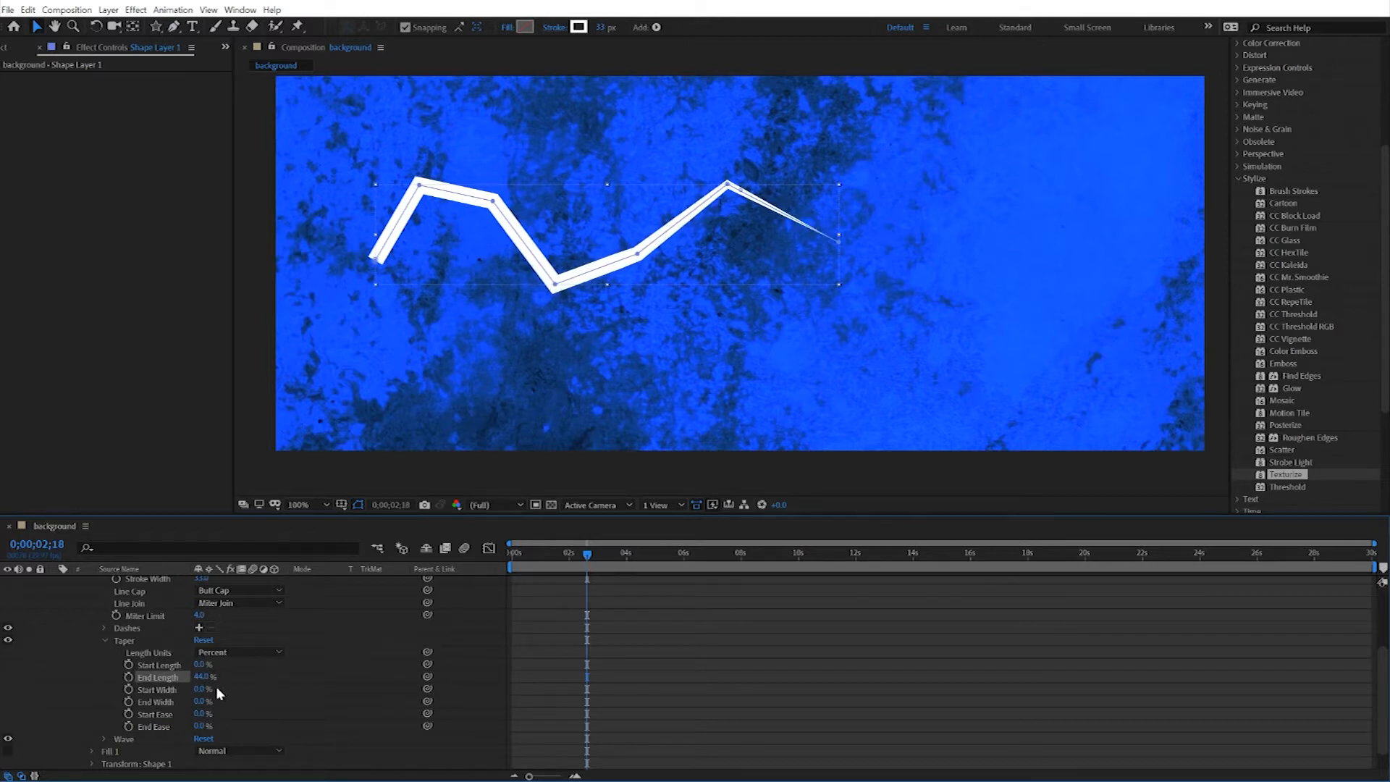
mouse_move(204, 701)
mouse_down()
mouse_move(267, 702)
mouse_move(185, 698)
mouse_move(208, 678)
mouse_move(166, 683)
mouse_move(309, 692)
mouse_move(217, 693)
mouse_move(294, 695)
mouse_up()
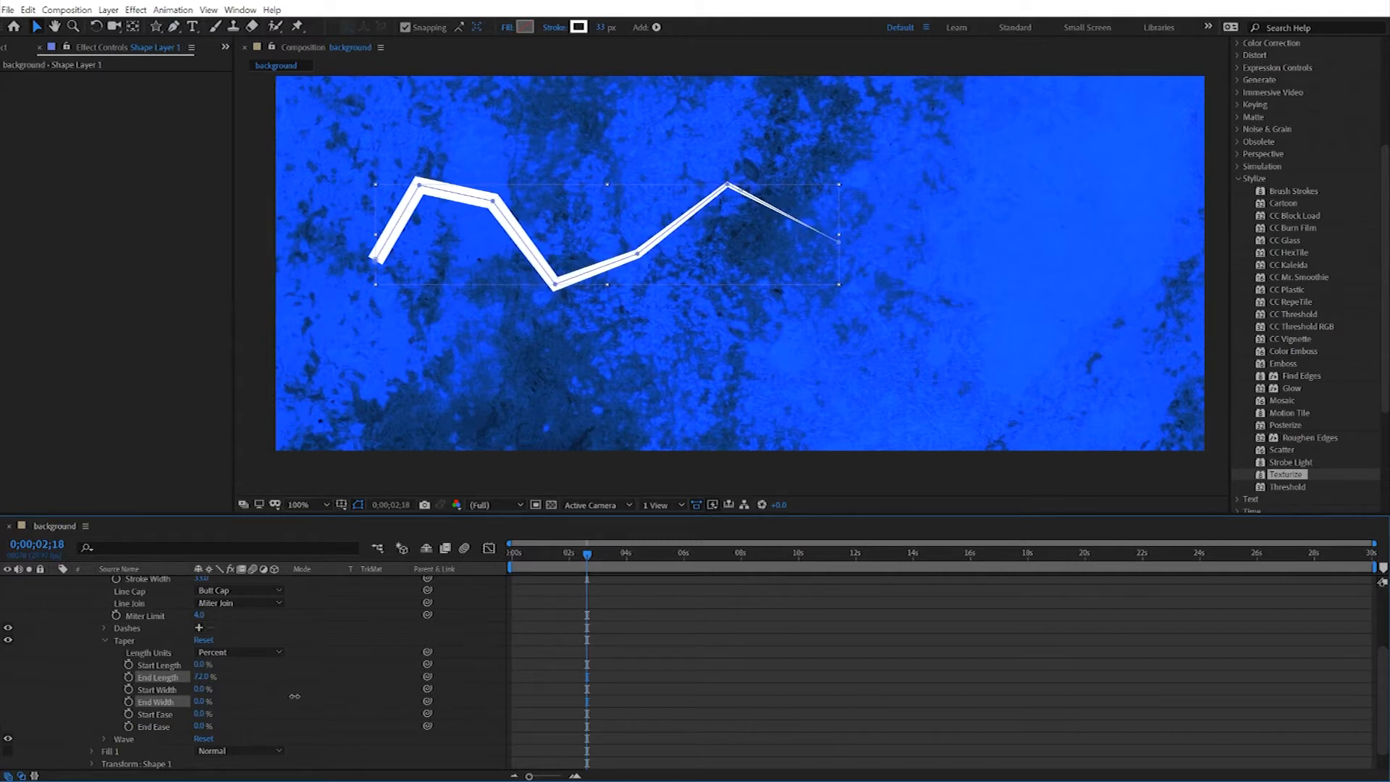
click(338, 727)
Return to the start of the composition and add Trim Paths to Shape Layer 1's contents
mouse_move(584, 546)
mouse_down()
mouse_move(467, 553)
mouse_move(540, 566)
mouse_move(485, 562)
mouse_up()
click(163, 635)
scroll(163, 635, up, 3)
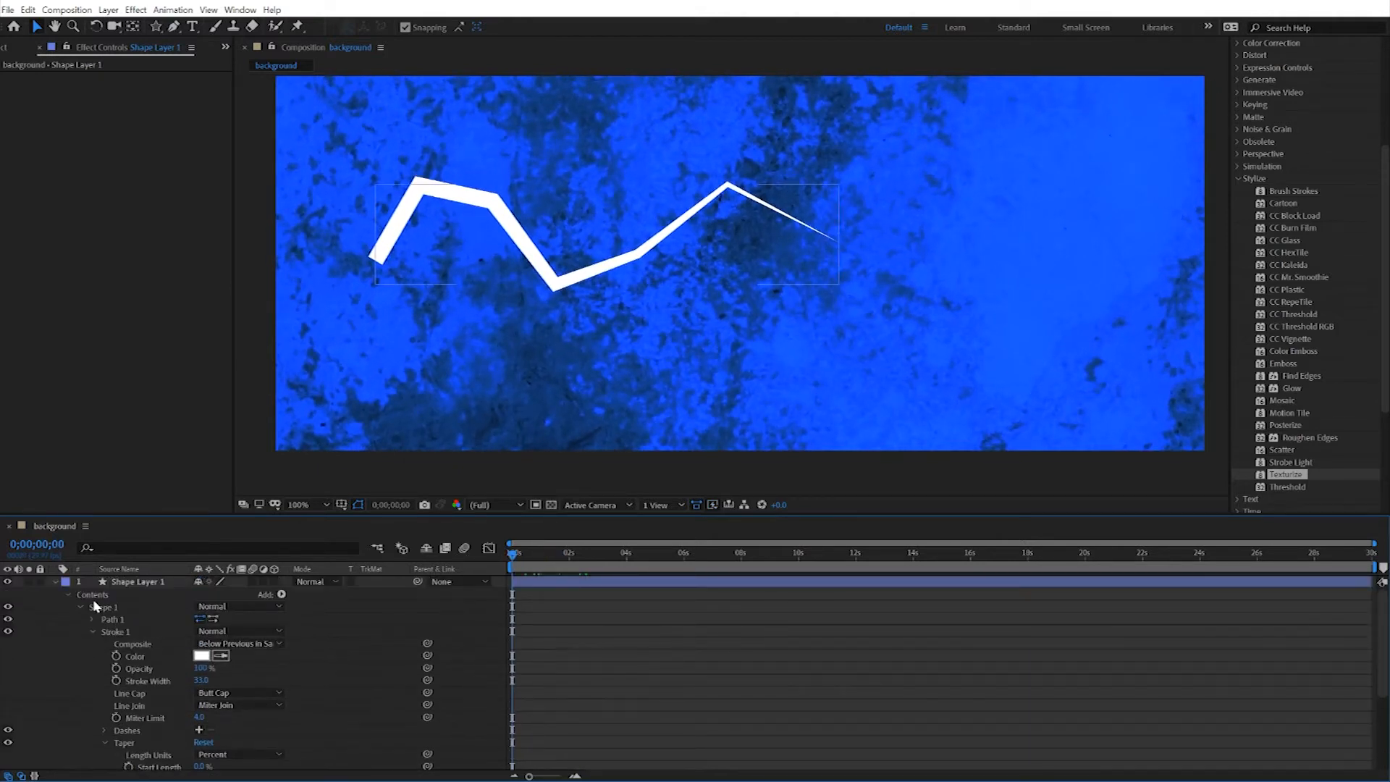
click(281, 595)
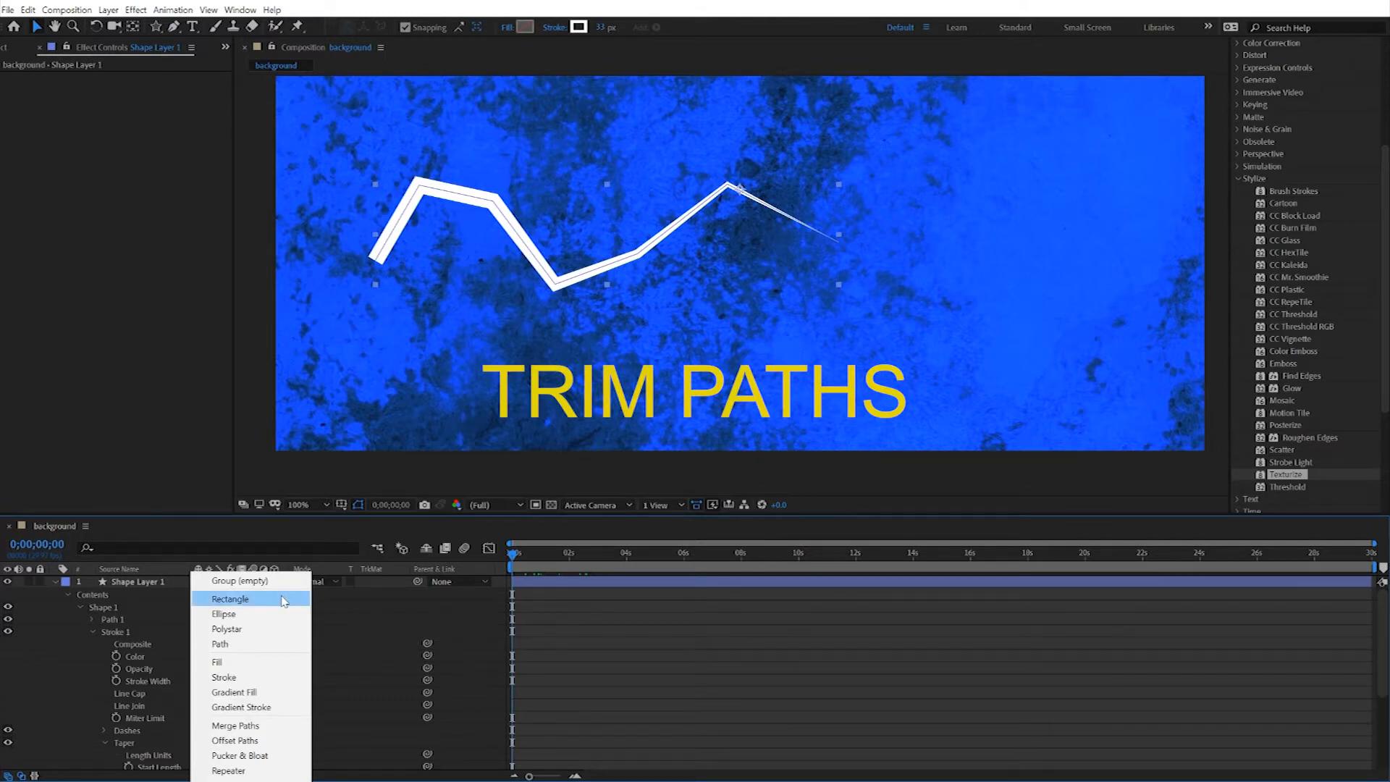
click(231, 771)
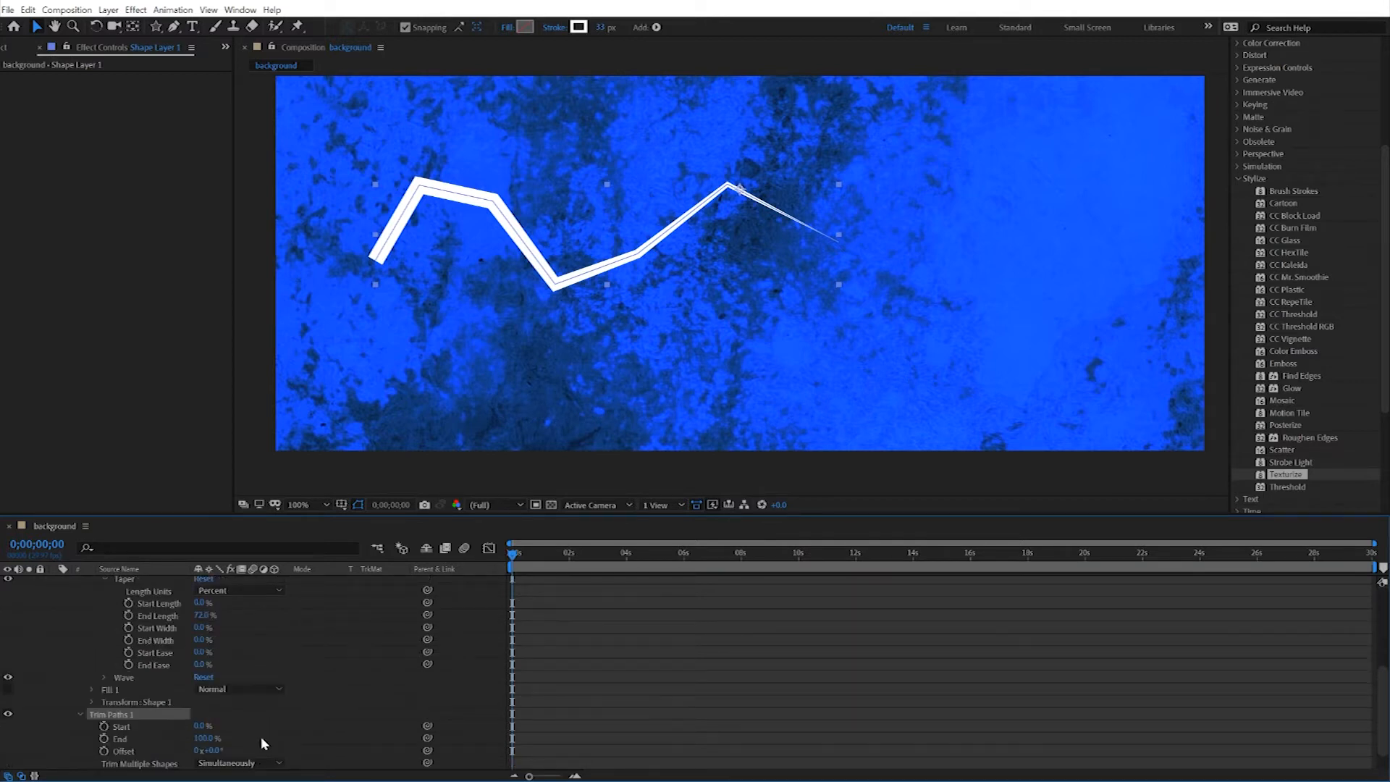
Set the Trim Paths End to 0% and keyframe it at the start of the composition
scroll(261, 736, down, 1)
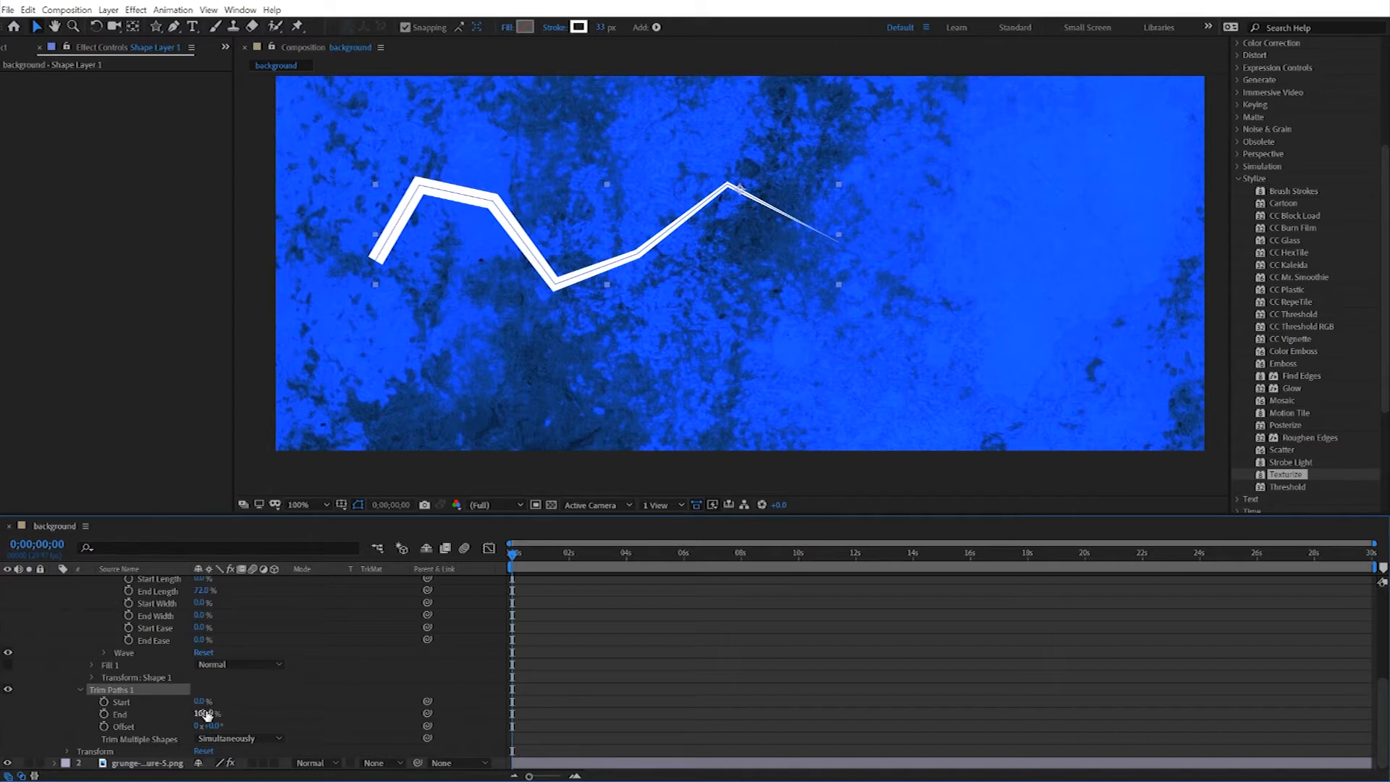
drag(204, 714, 121, 704)
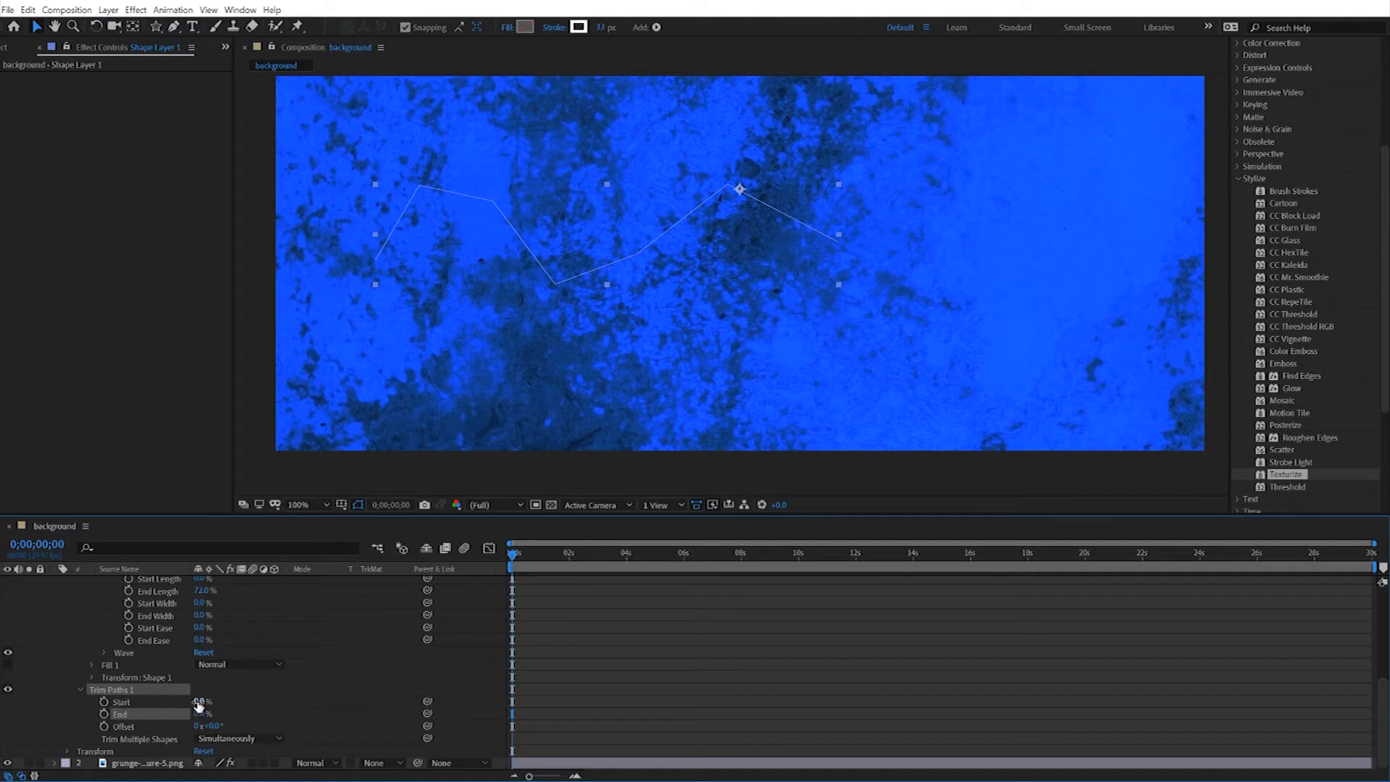
mouse_move(198, 714)
mouse_down()
mouse_move(297, 726)
mouse_move(188, 714)
mouse_up()
click(103, 714)
Move the current time to about two seconds and switch the time display from timecode to frames
drag(519, 553, 566, 562)
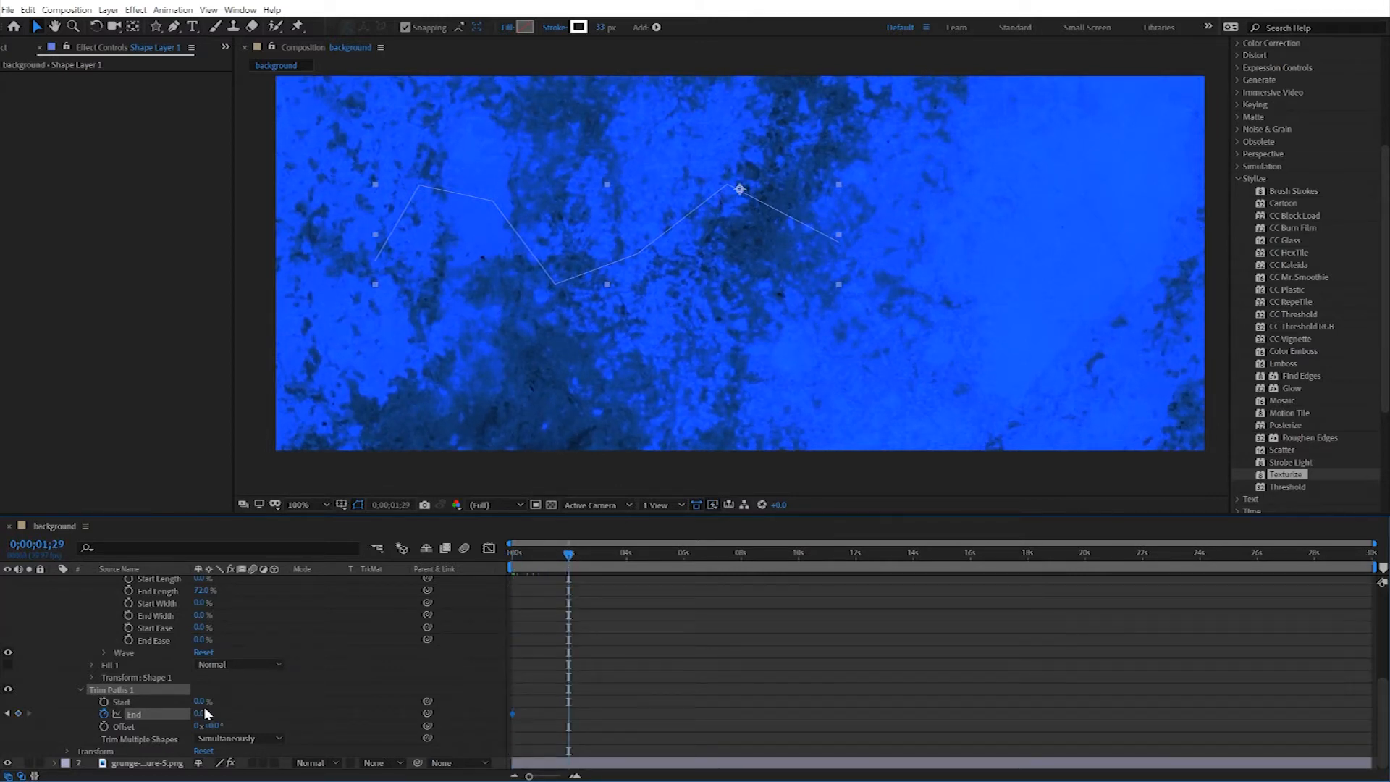
click(61, 548)
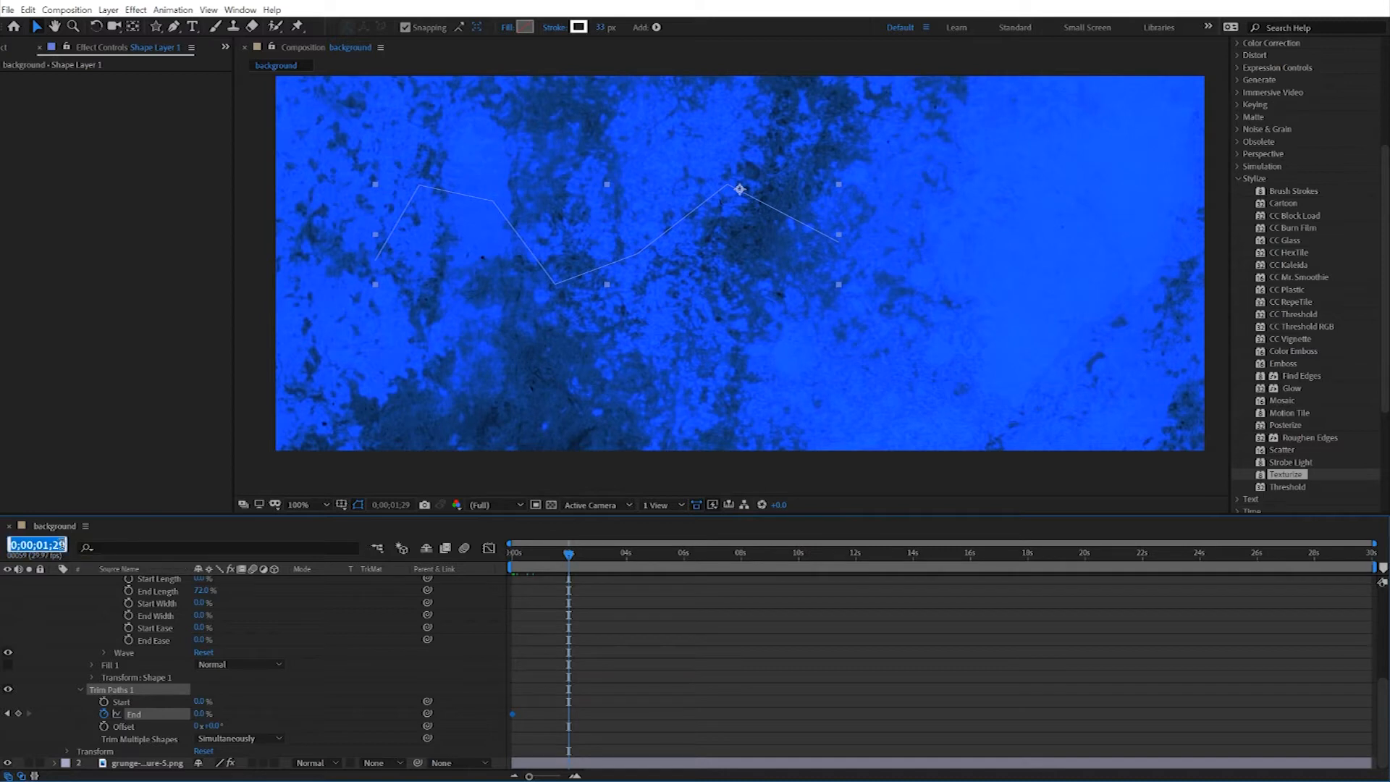
click(87, 540)
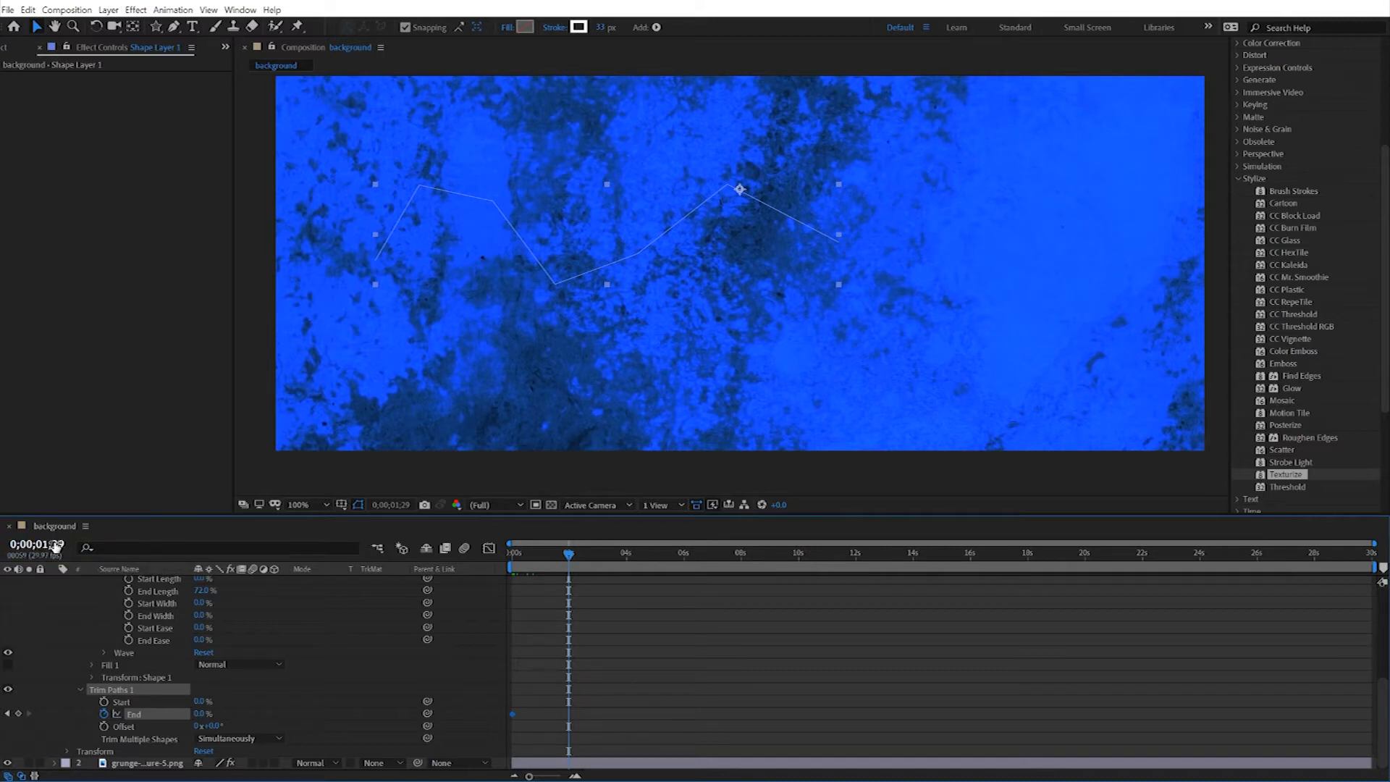
ctrl+click(64, 549)
click(64, 549)
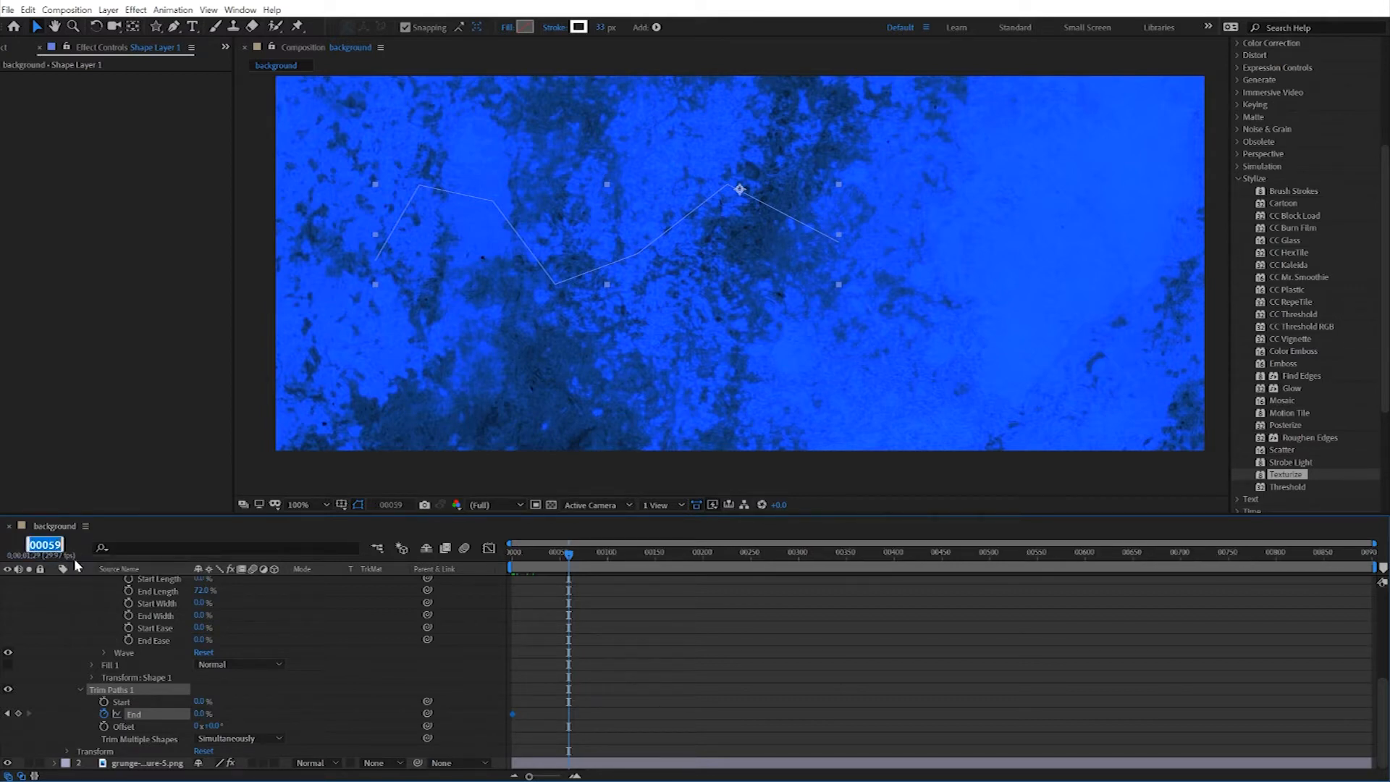
Go to frame 60 and set the Trim Paths End keyframe to 100%
click(54, 544)
drag(48, 545, 68, 545)
text(60)
key(Return)
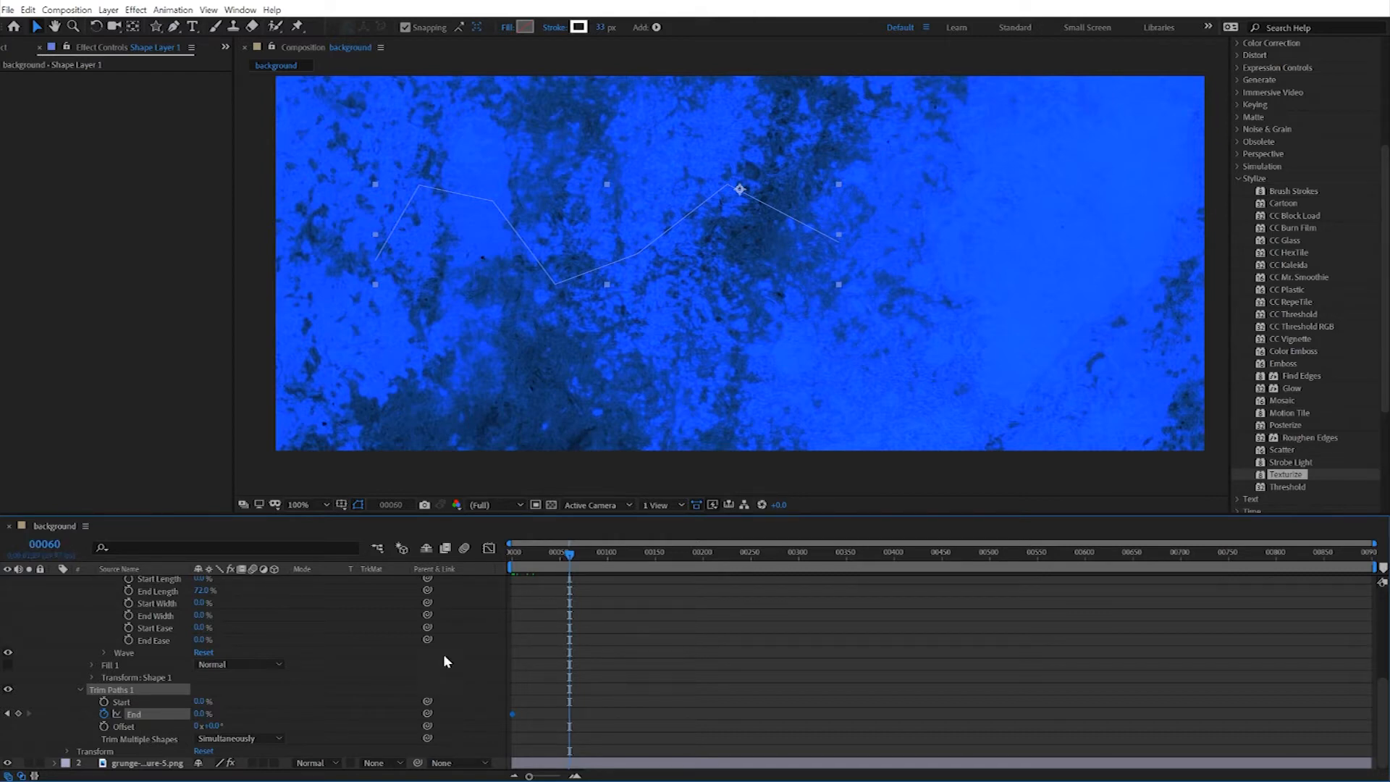
drag(198, 715, 359, 728)
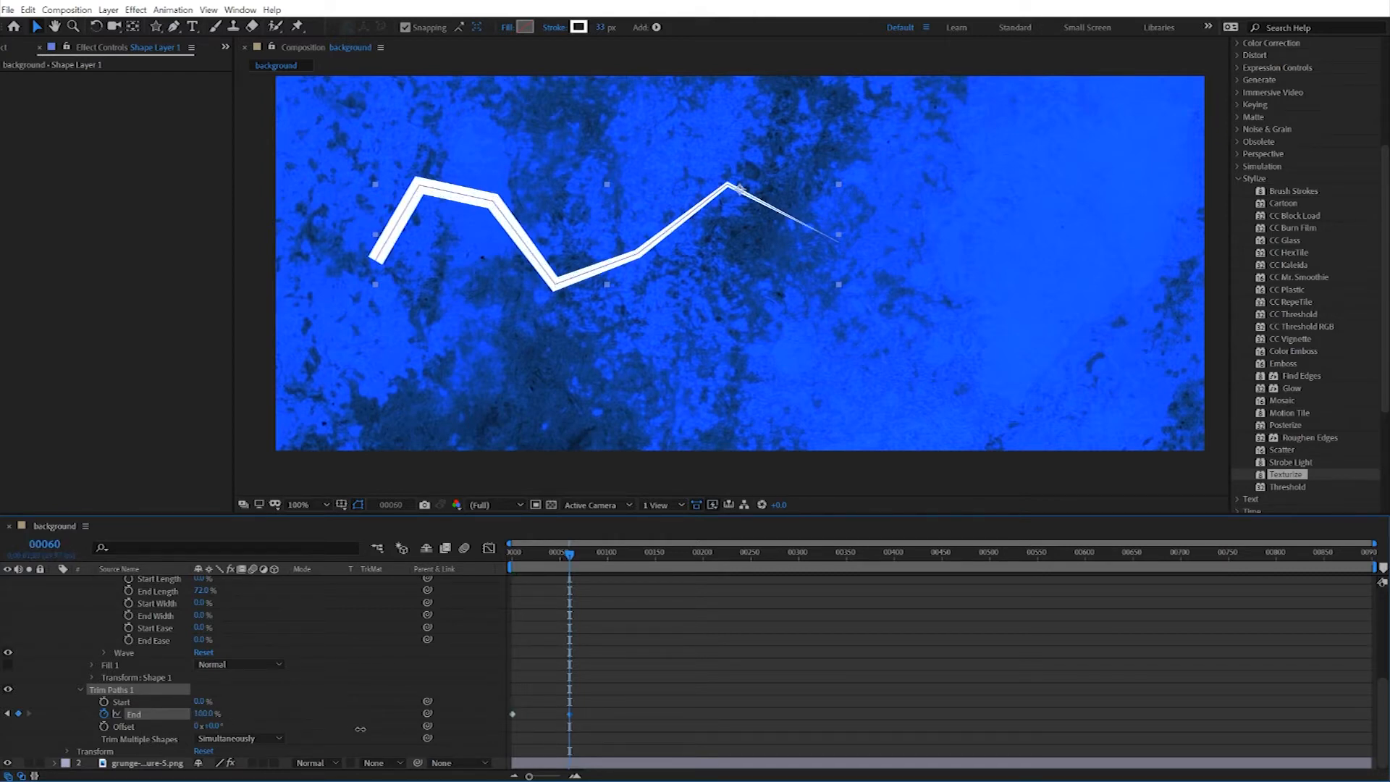
End the work area at frame 61 and preview the line-drawing animation from frame 0
drag(569, 555, 567, 552)
key(n)
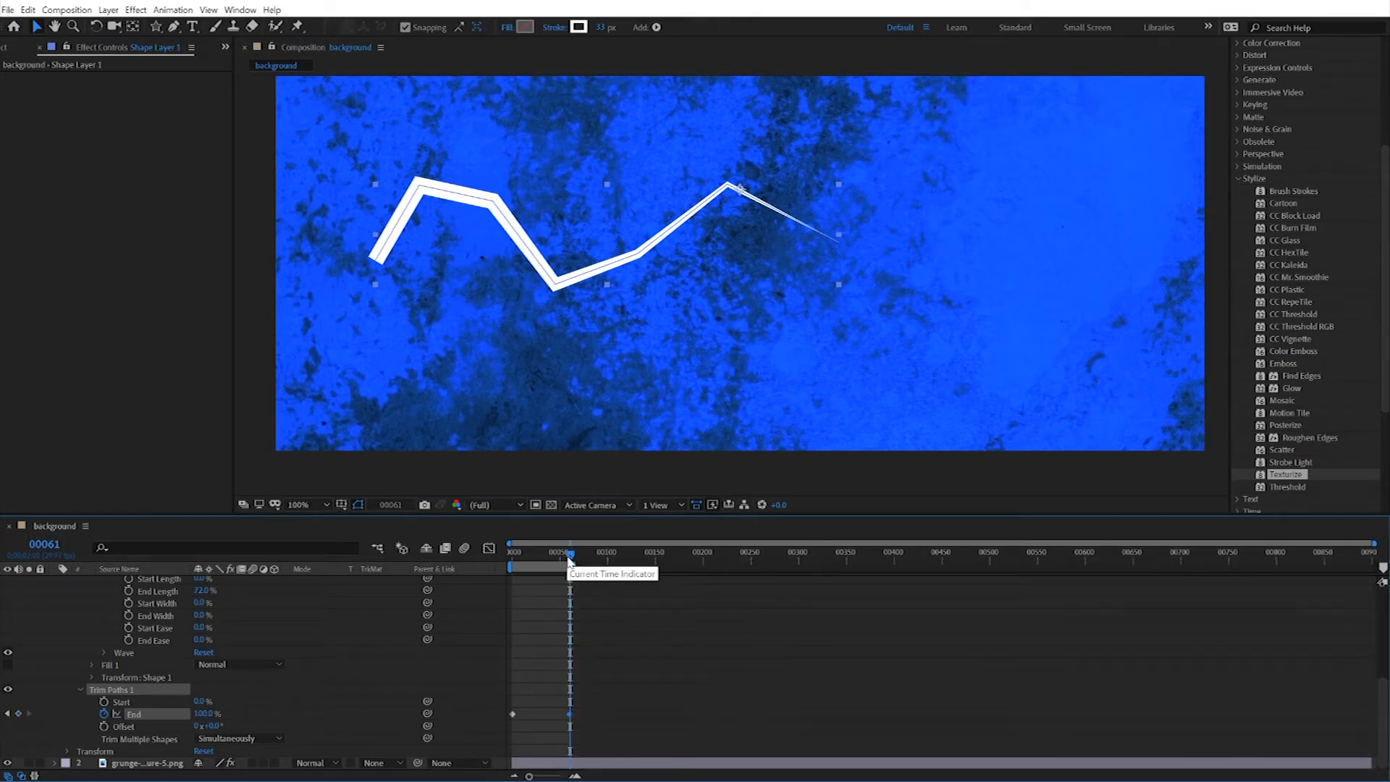
drag(557, 554, 499, 574)
key(space)
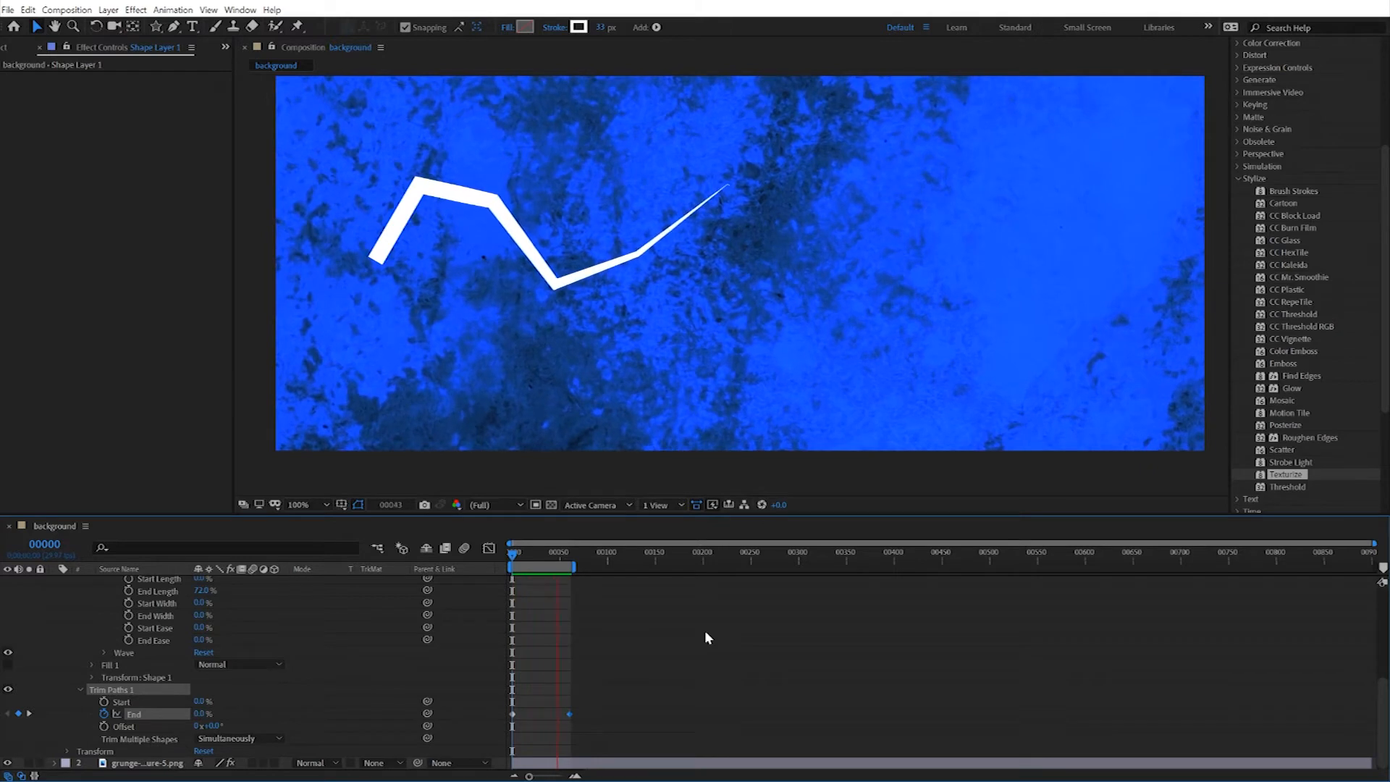
key(space)
key(space)
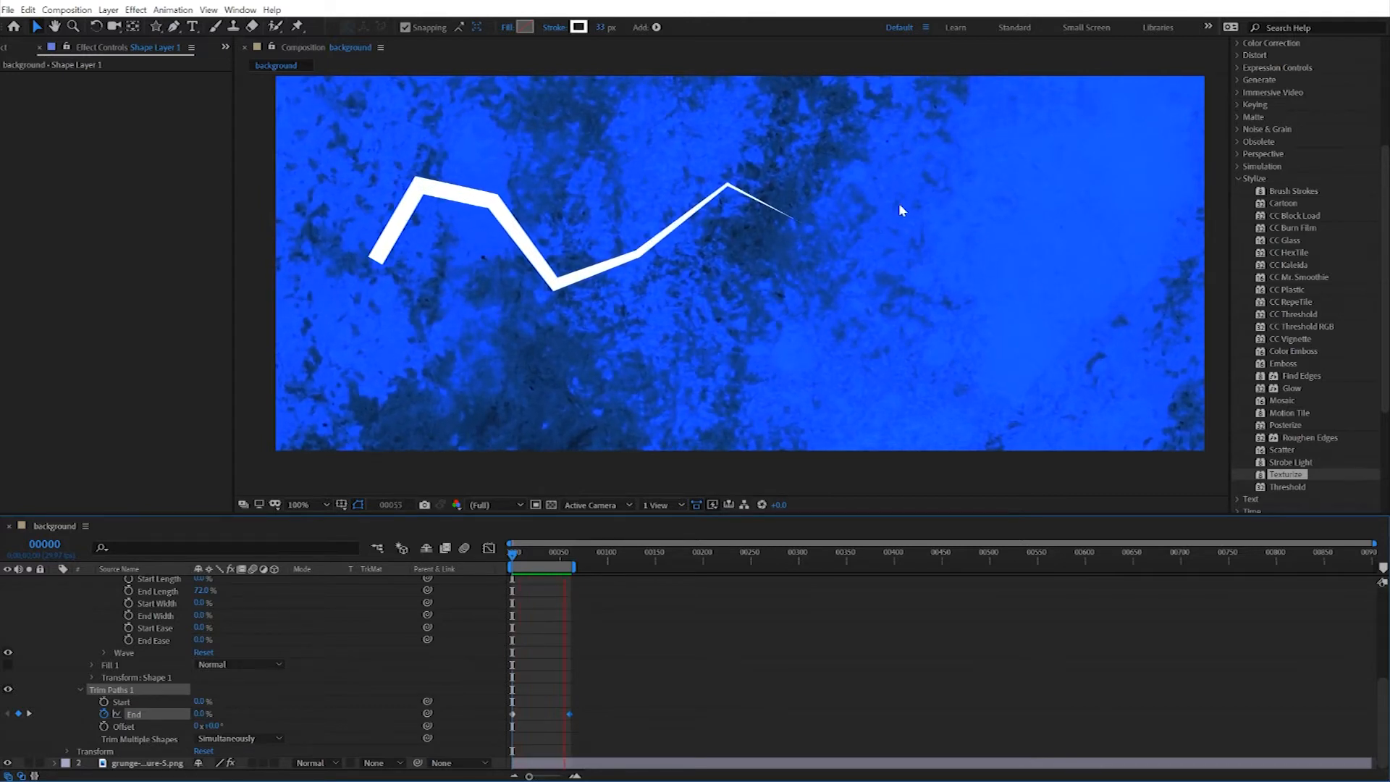
key(space)
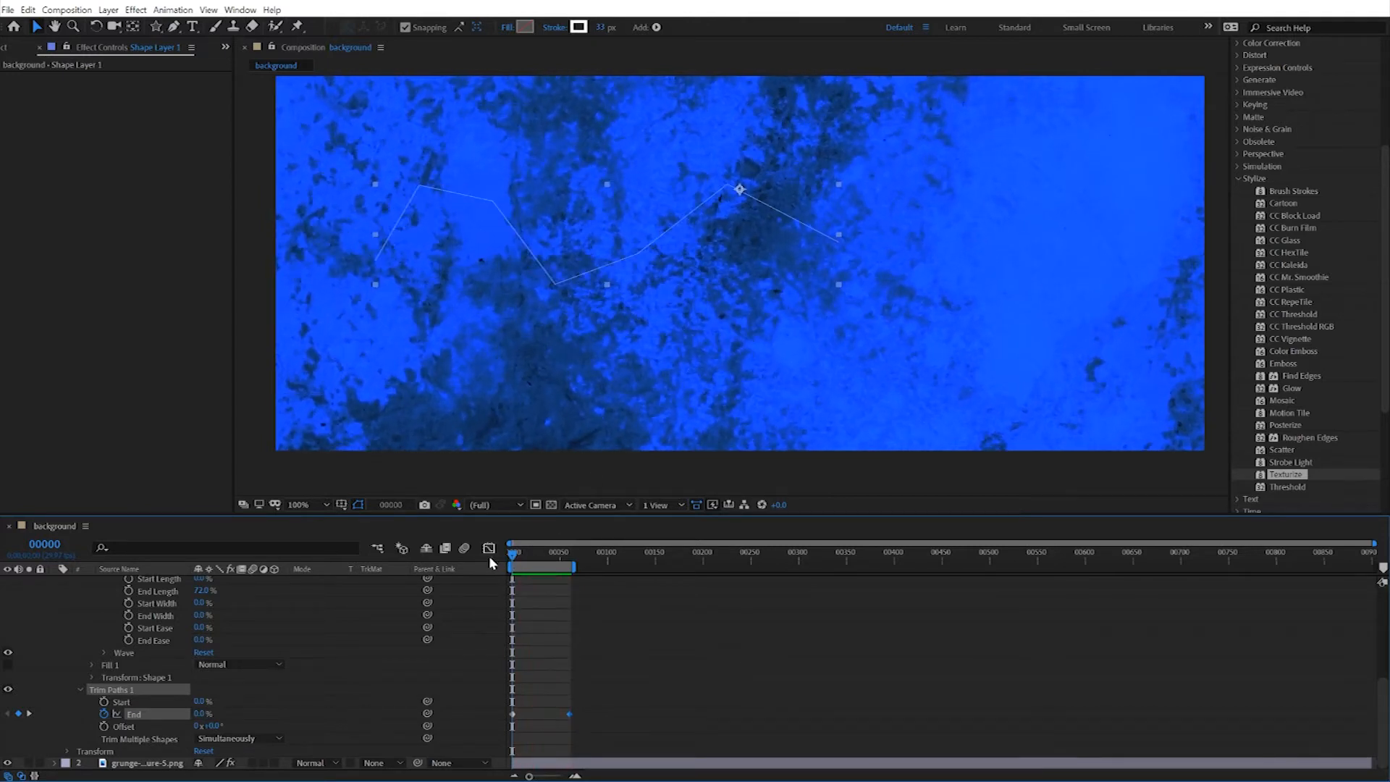
Try reversing the direction of Path 1, preview the animation, and restore the path's original direction
drag(513, 562, 555, 564)
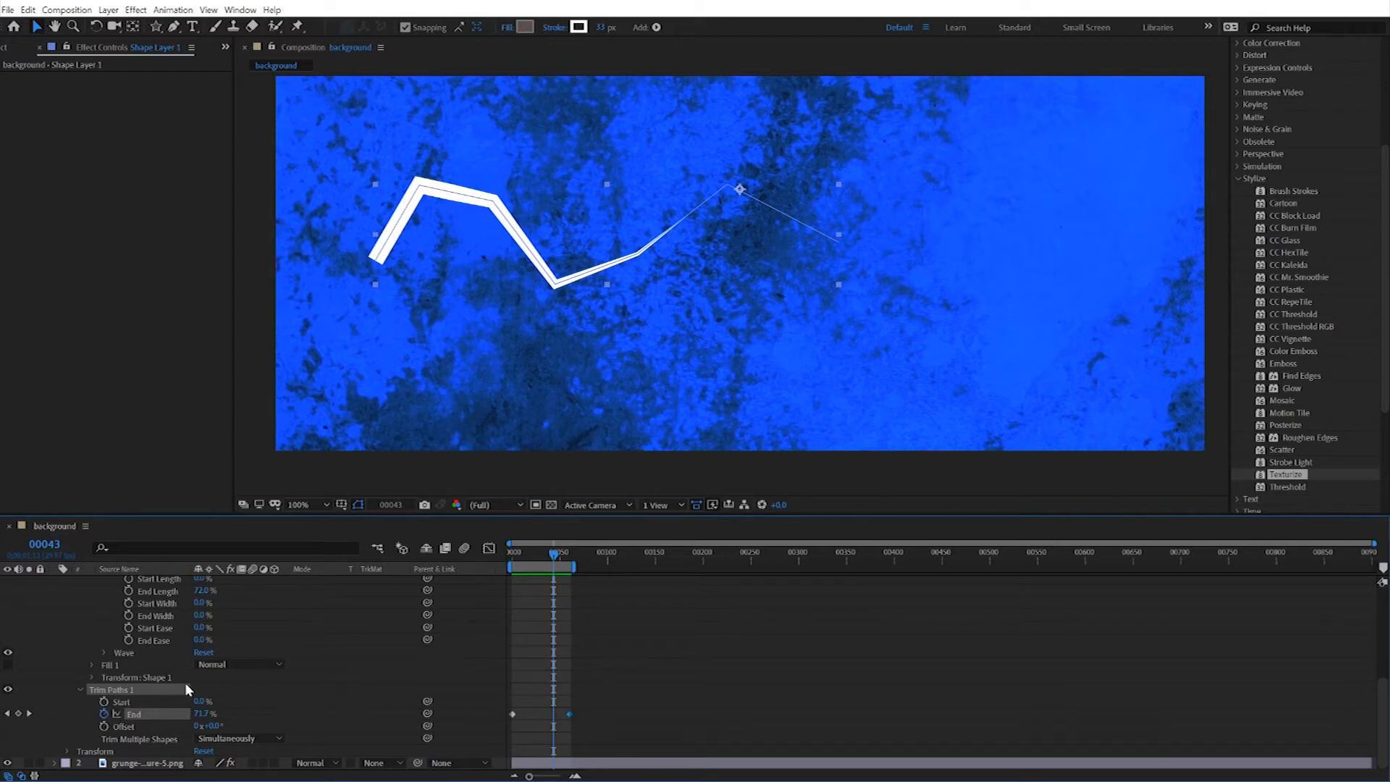
scroll(184, 684, up, 5)
scroll(184, 682, up, 1)
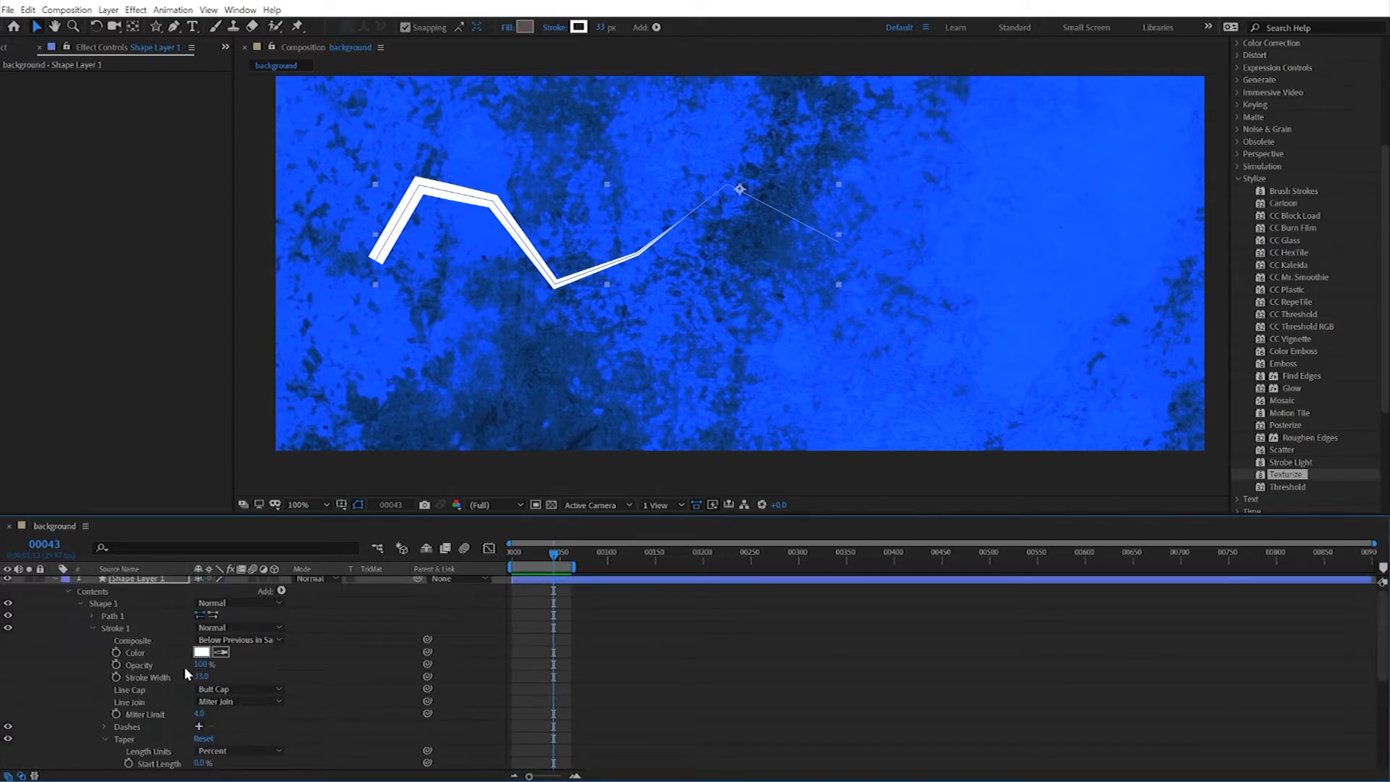
click(214, 616)
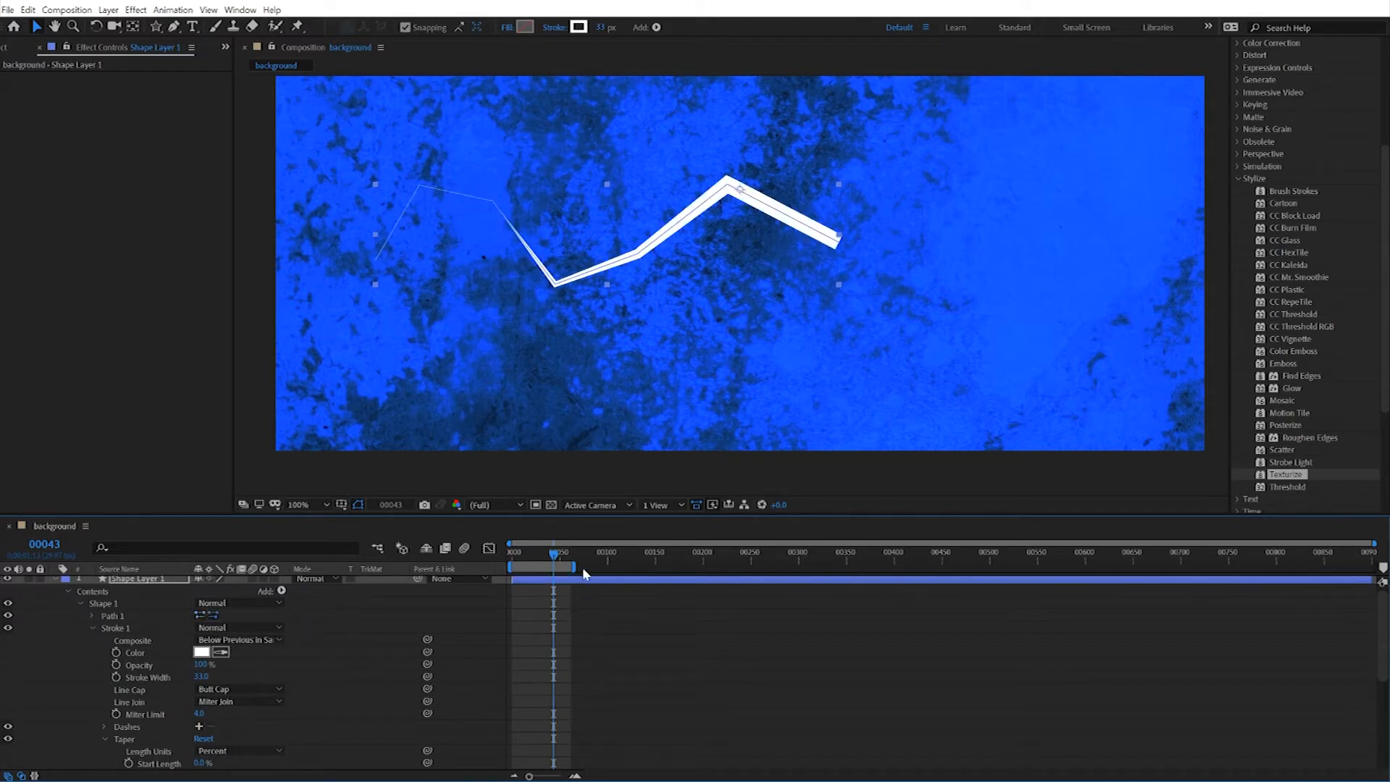
drag(554, 557, 476, 541)
key(space)
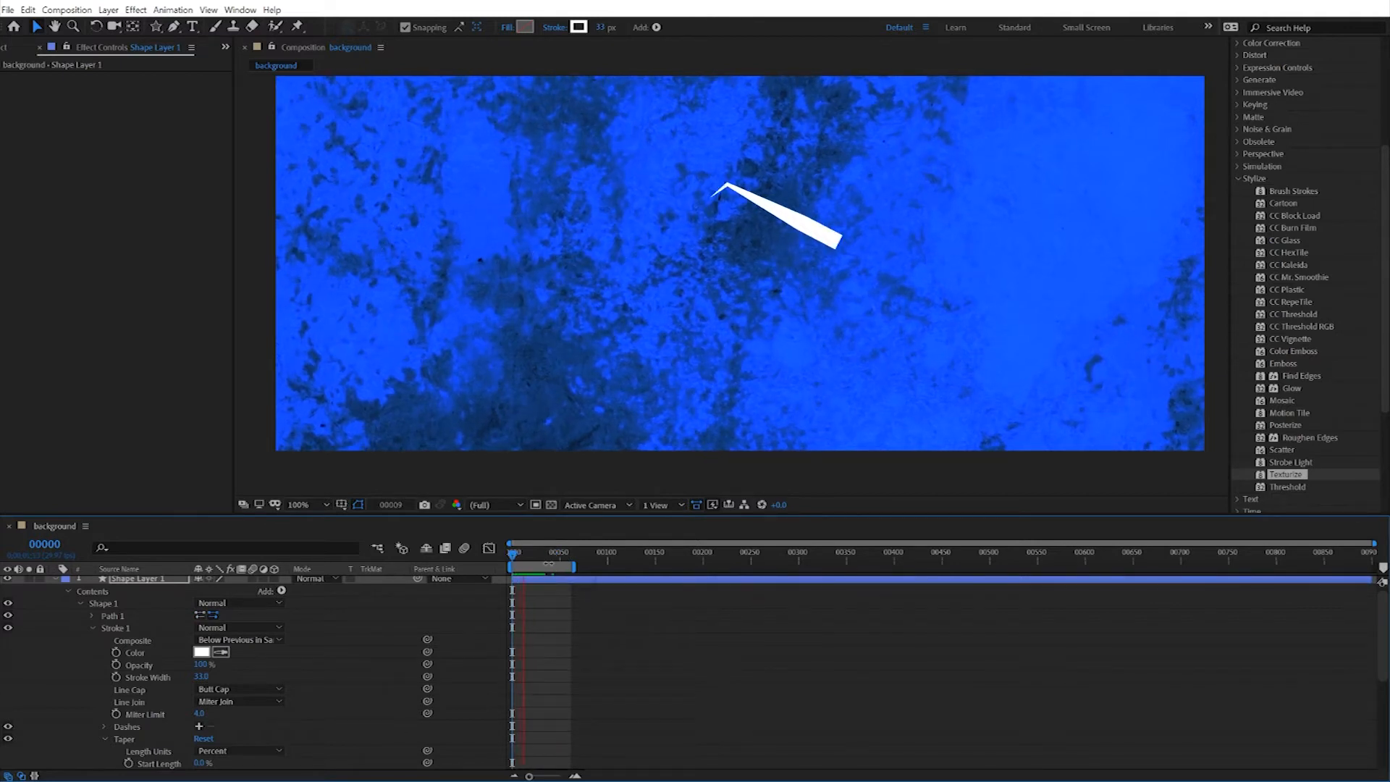
key(space)
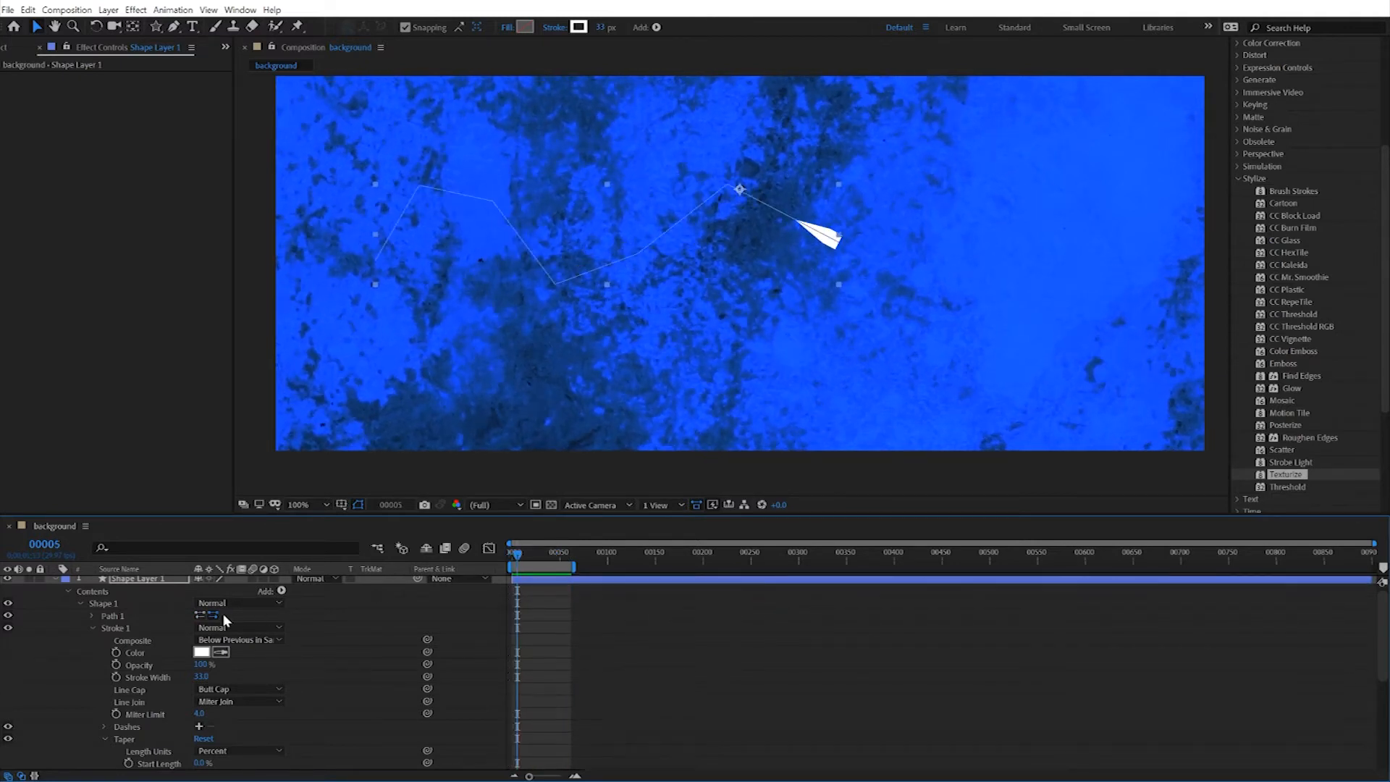
click(204, 617)
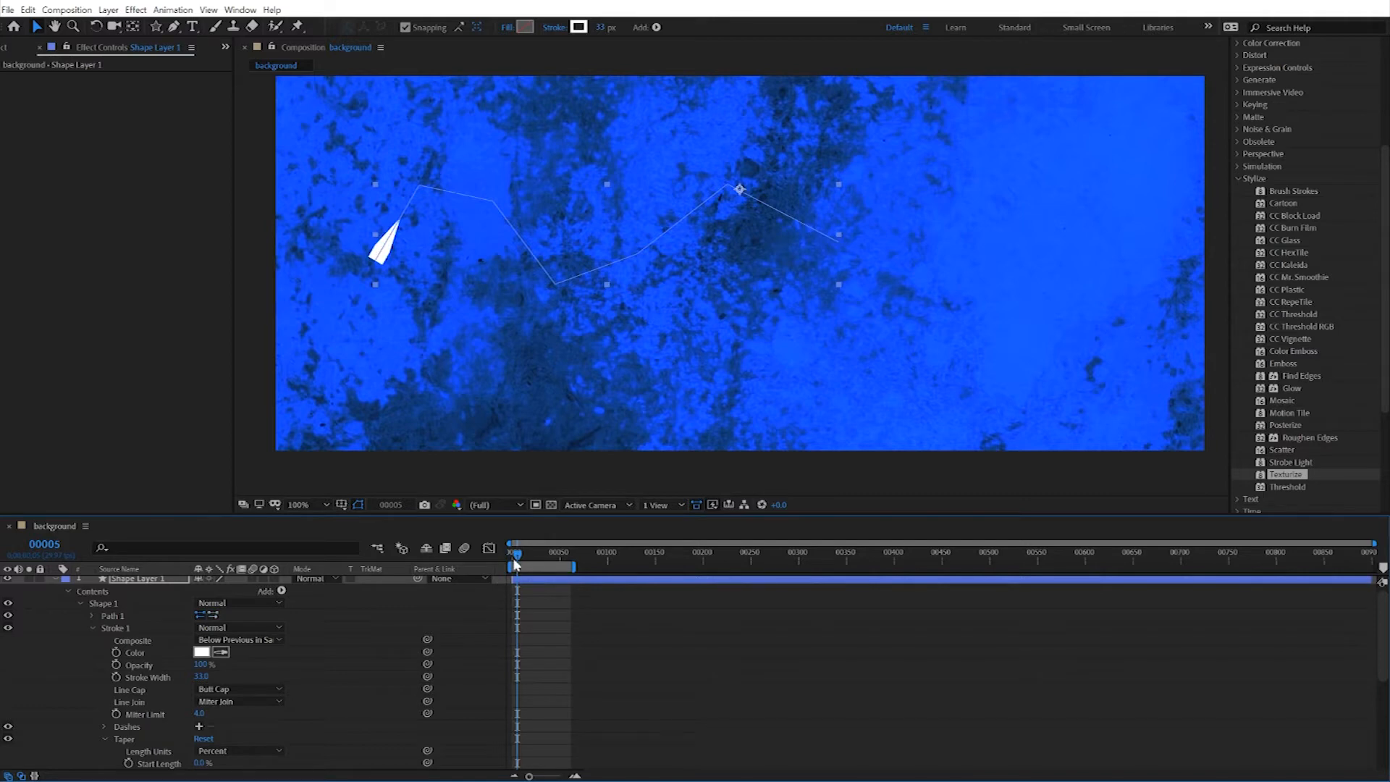
mouse_move(499, 551)
mouse_down()
mouse_move(613, 577)
mouse_move(506, 566)
mouse_move(576, 576)
mouse_move(496, 585)
mouse_up()
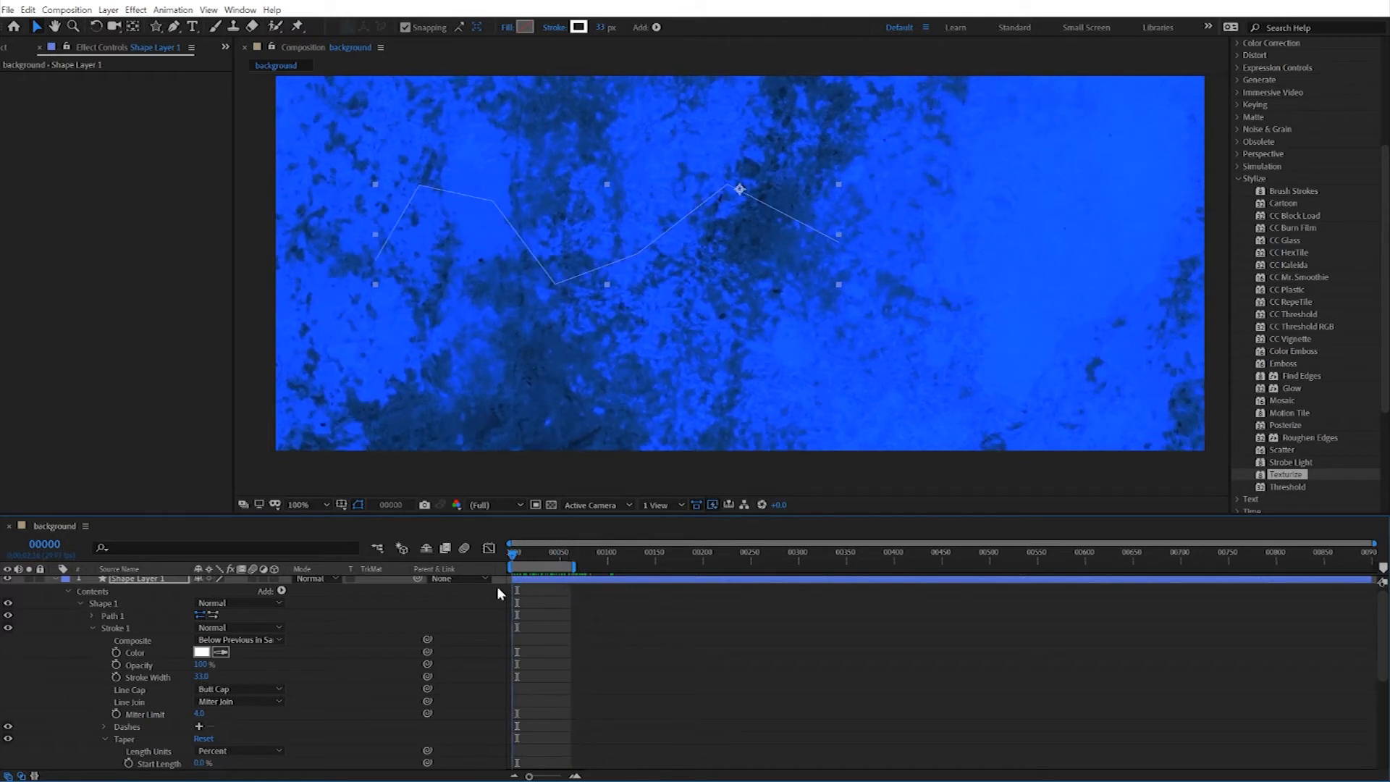
Keyframe the Trim Paths Start at 0% on frame 24
scroll(388, 699, down, 5)
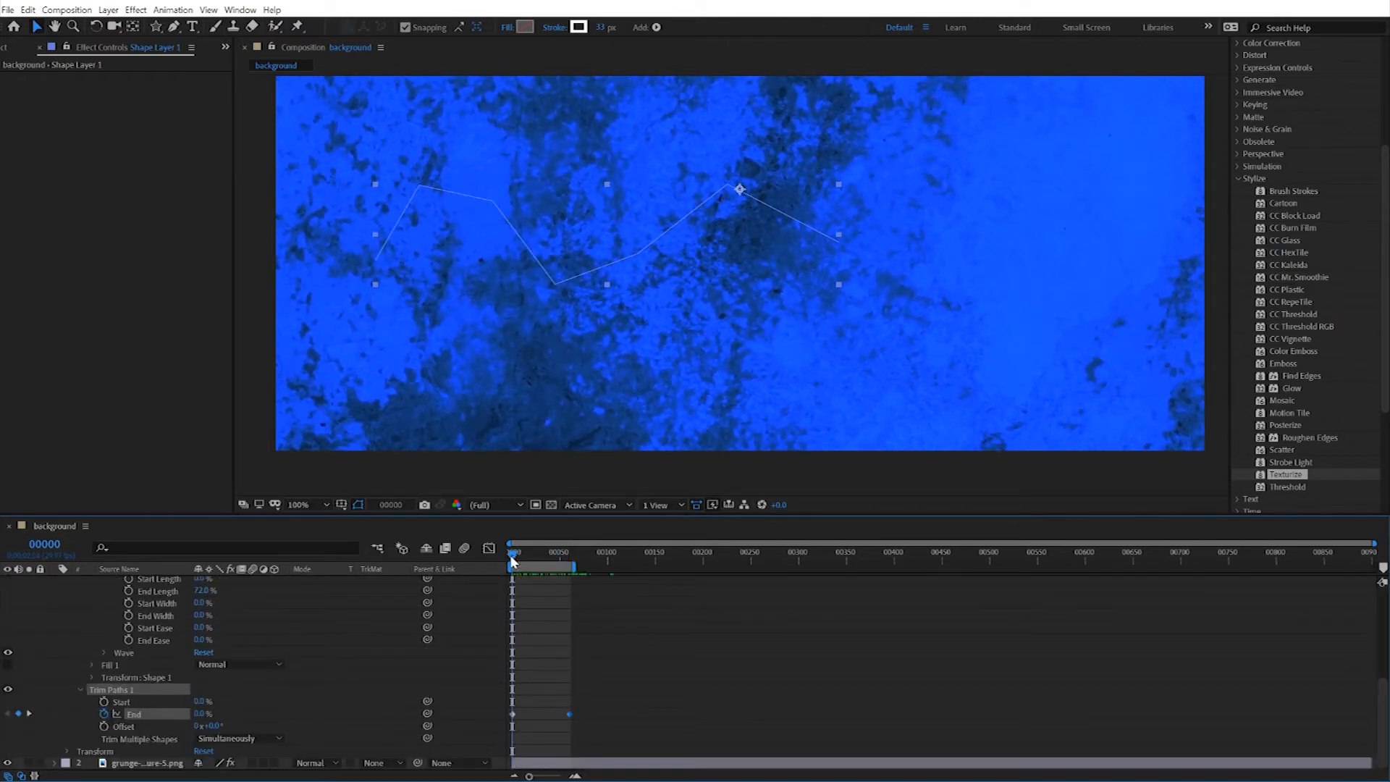
drag(509, 554, 532, 557)
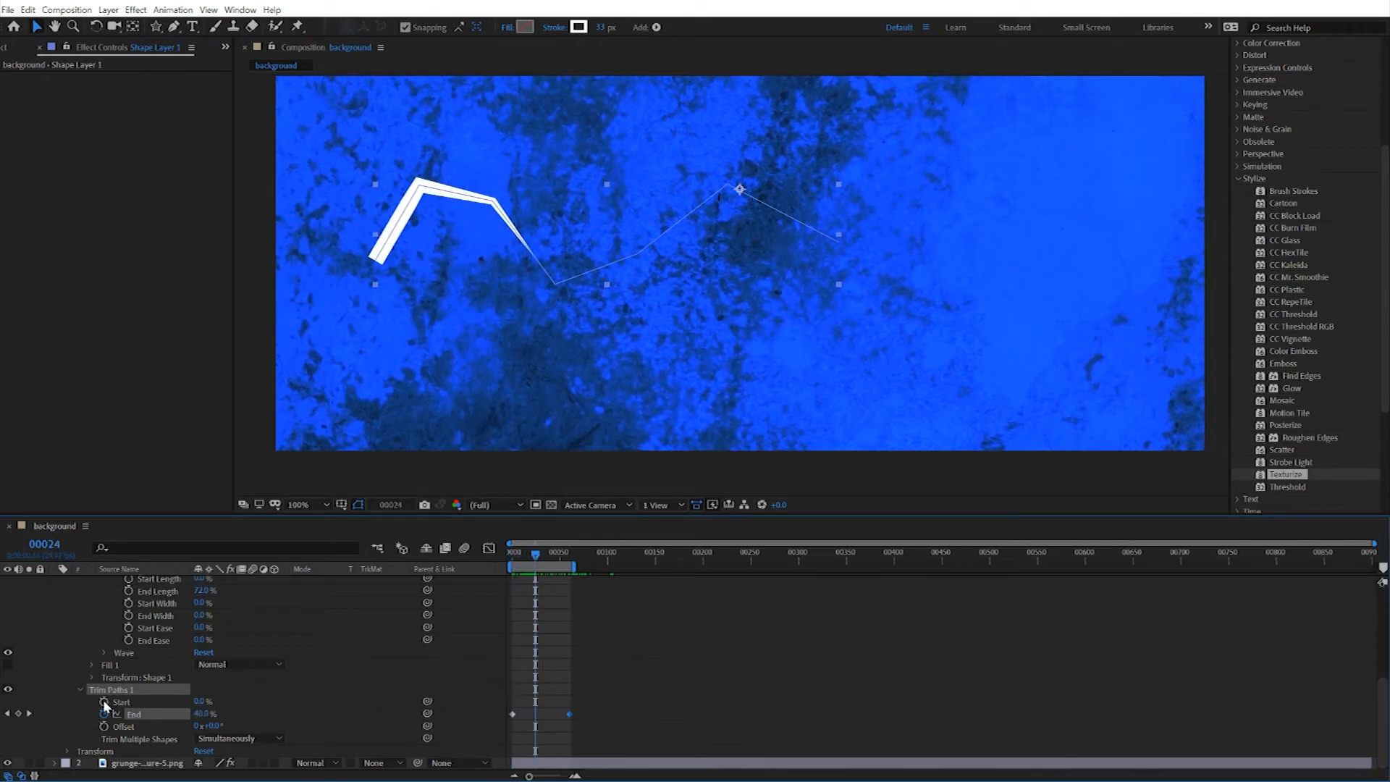
click(104, 702)
Go to frame 80 and set the Trim Paths Start keyframe to 100%
drag(534, 559, 579, 562)
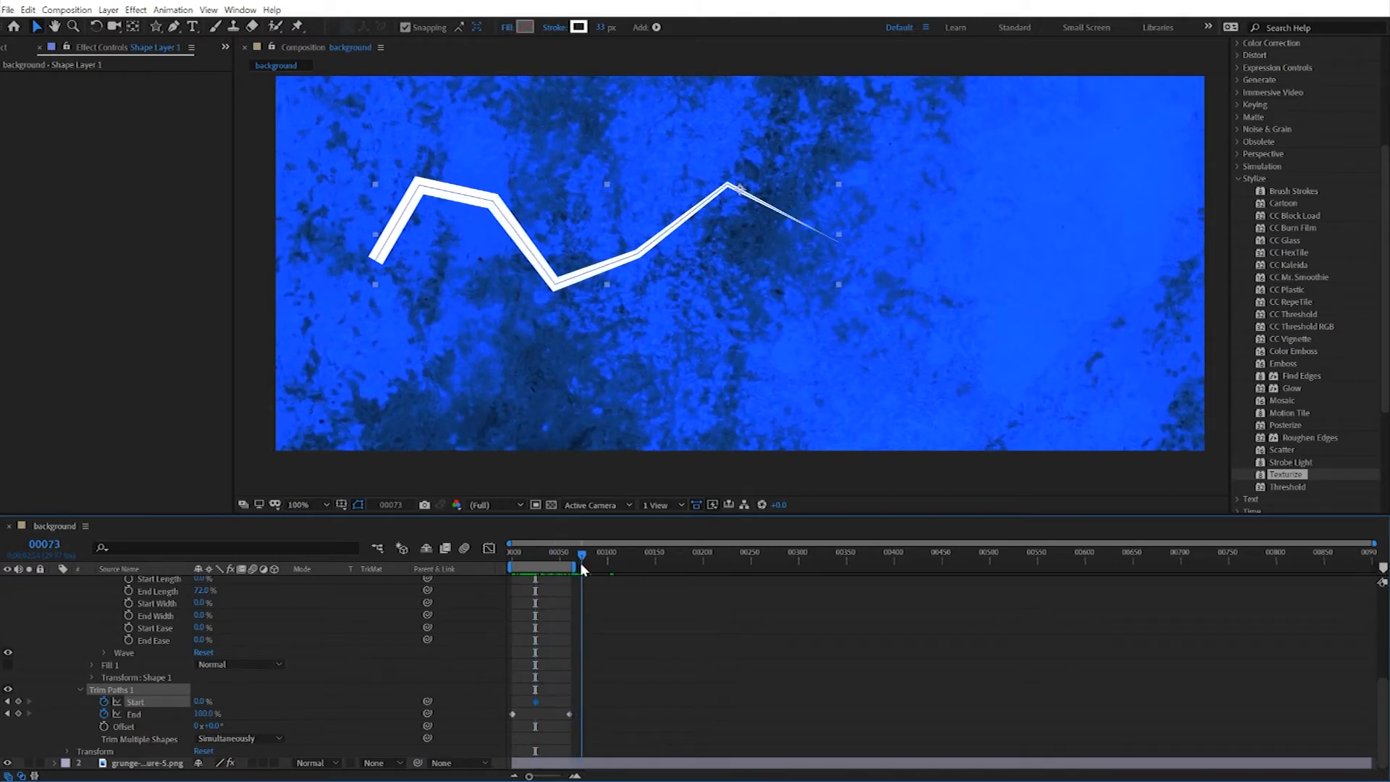
click(44, 544)
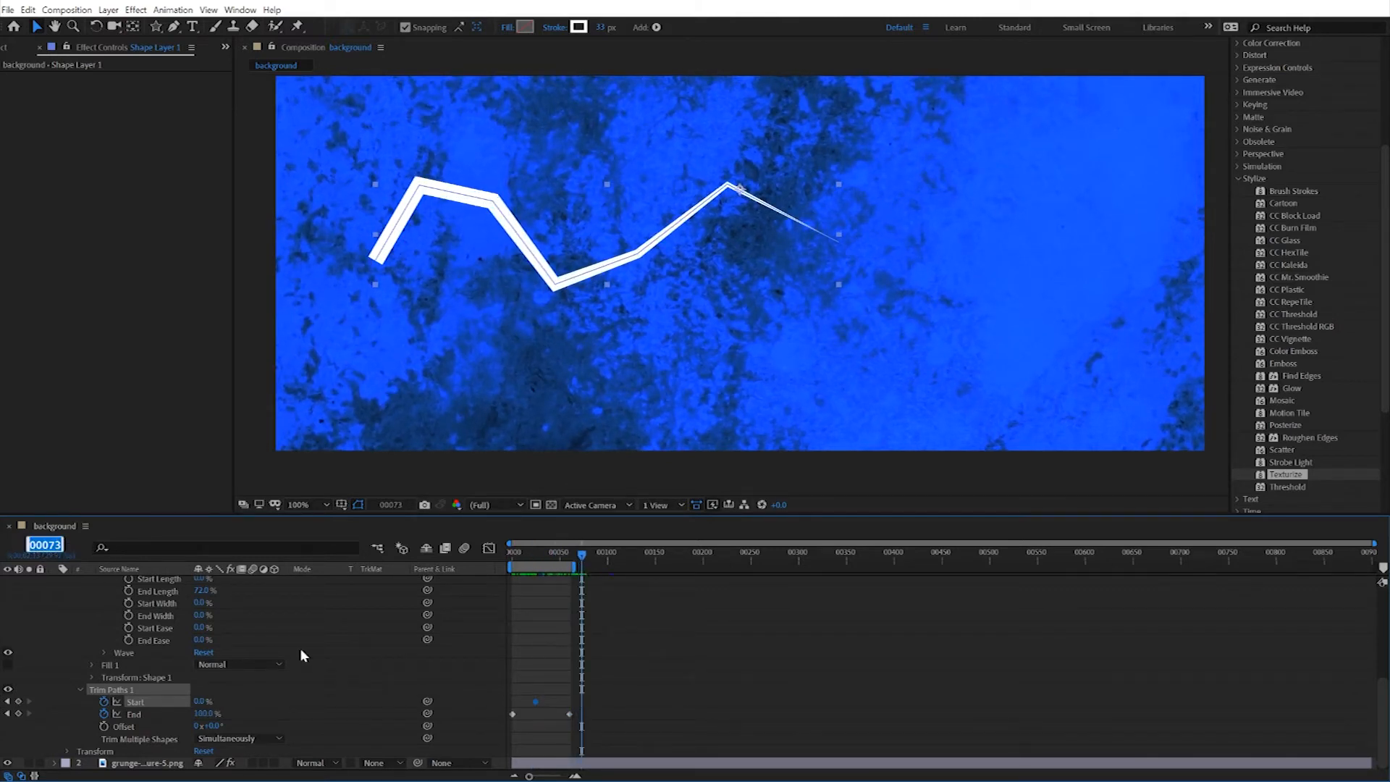
text(80)
key(Return)
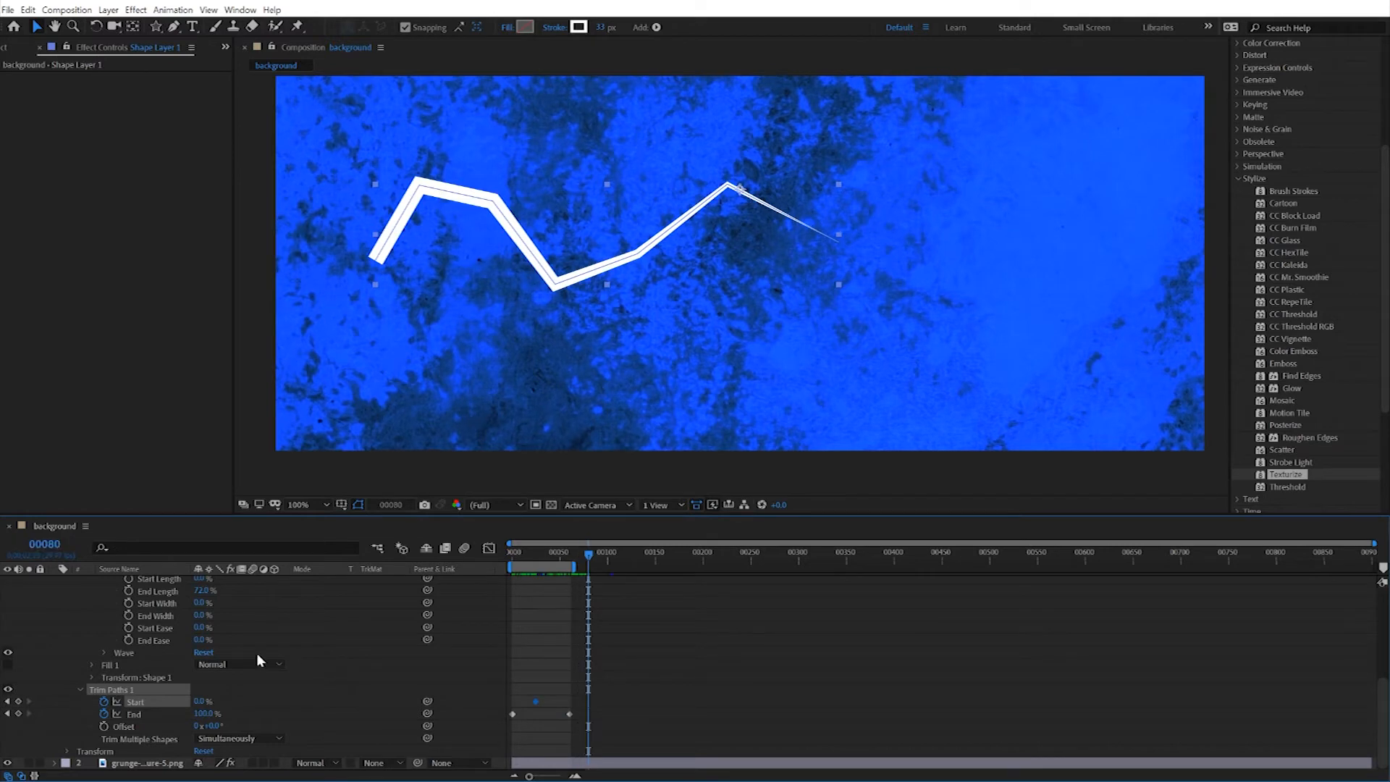
drag(201, 701, 275, 705)
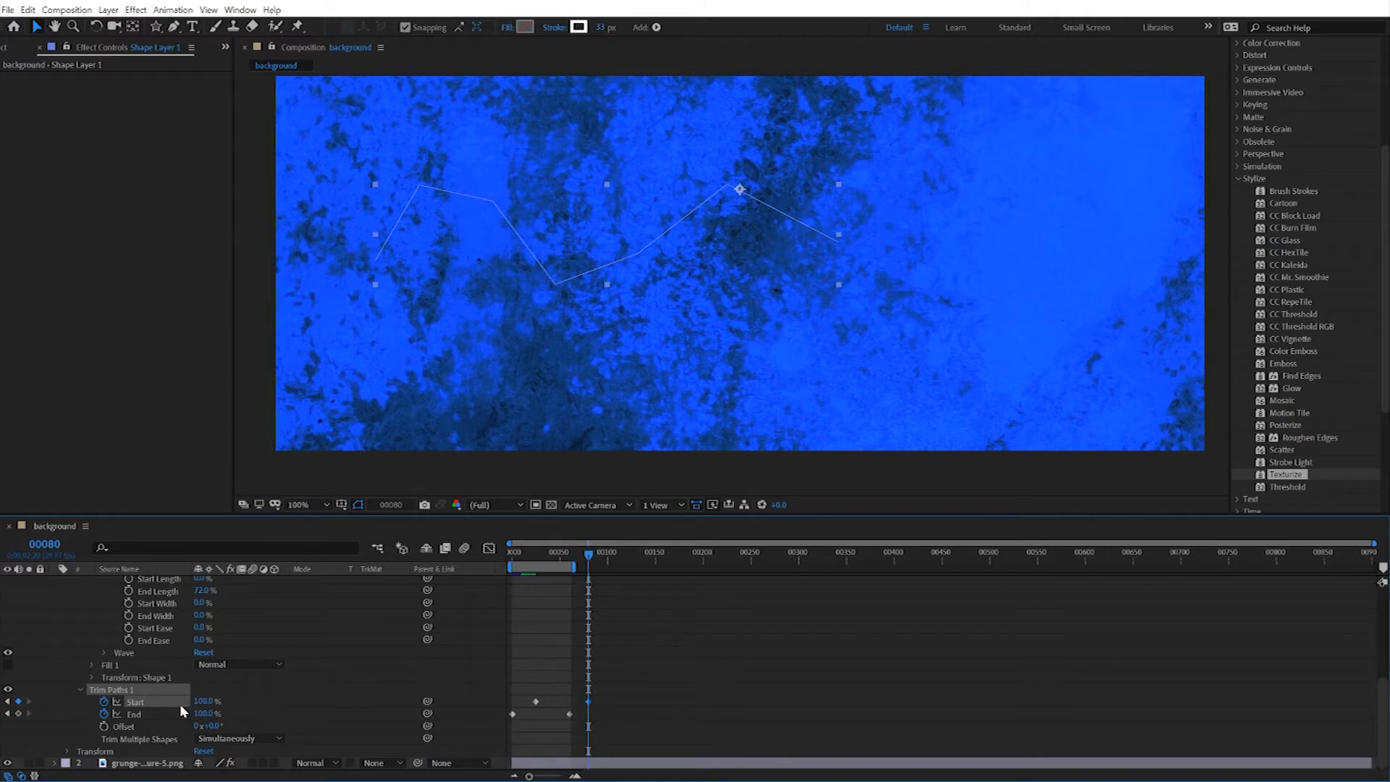
Preview from frame 0 how the stroke draws on and off along its path
mouse_move(585, 553)
mouse_down()
mouse_move(437, 553)
mouse_move(527, 569)
mouse_move(496, 566)
mouse_up()
click(636, 614)
key(space)
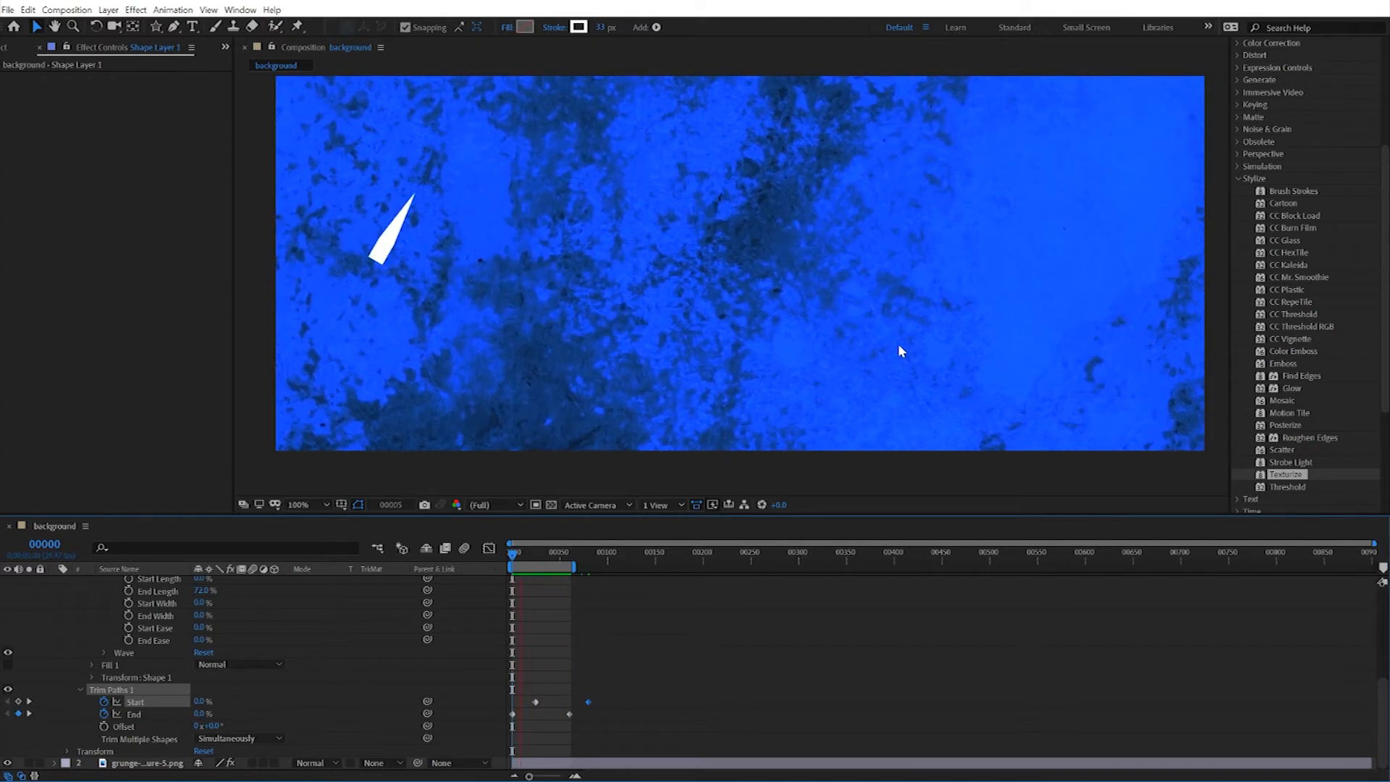
Go to frame 29, set the stroke's Taper Start Length to 18%, and preview the animation
drag(549, 555, 539, 553)
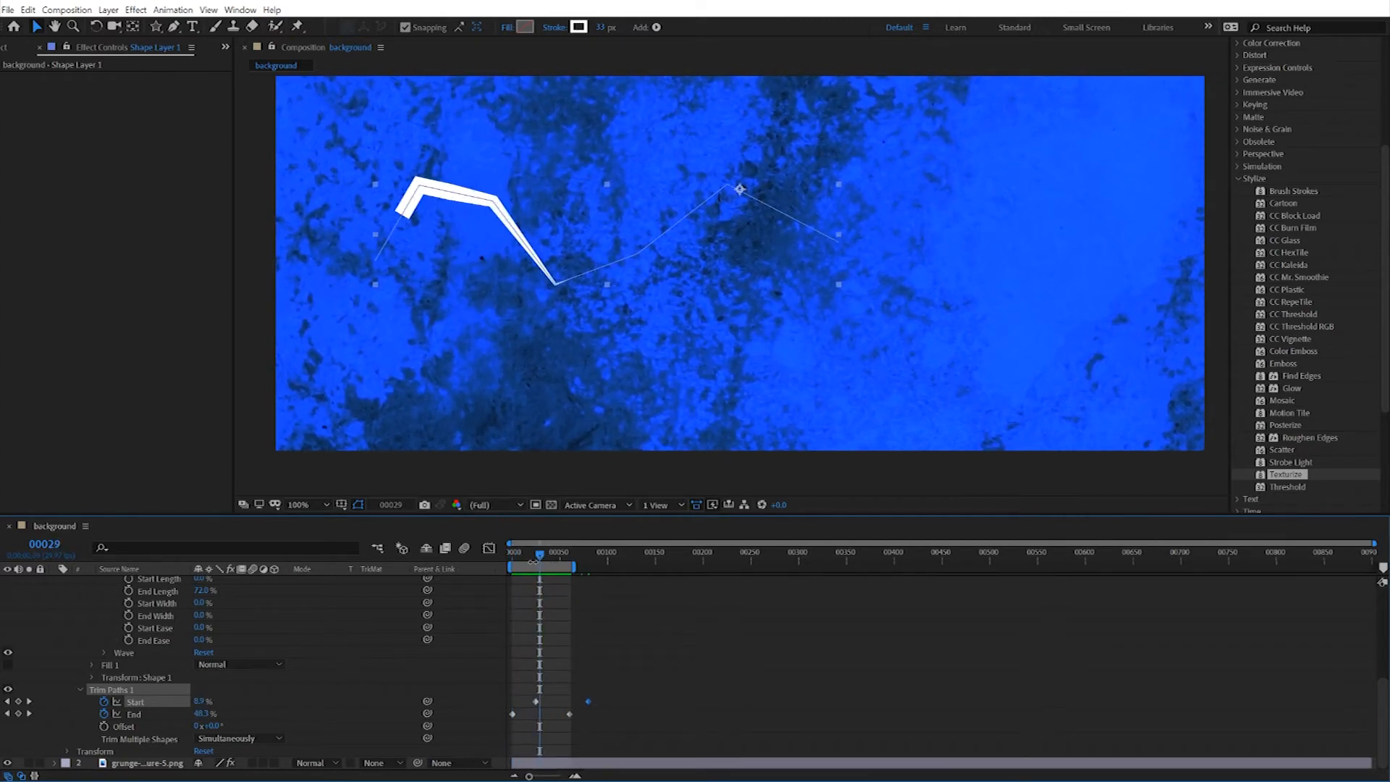
scroll(206, 679, up, 1)
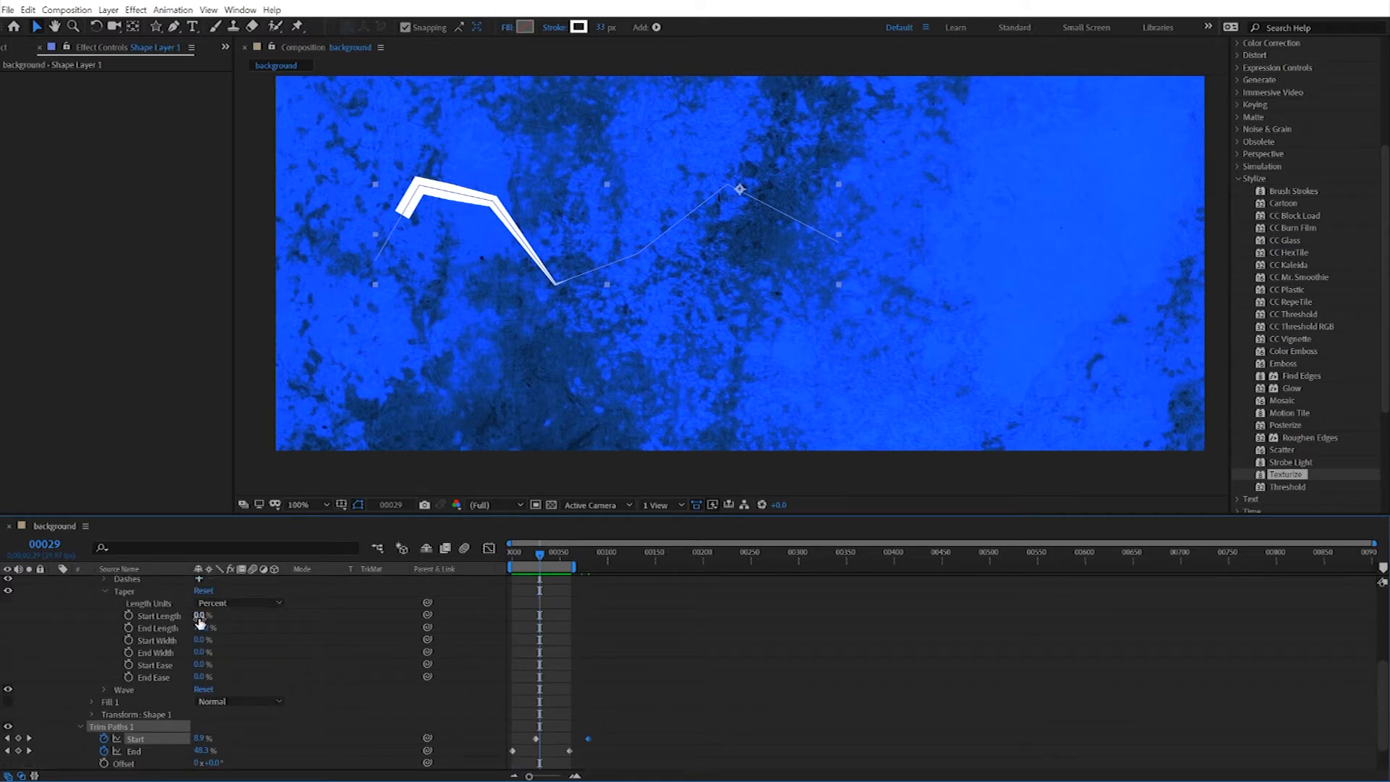
drag(199, 621, 229, 624)
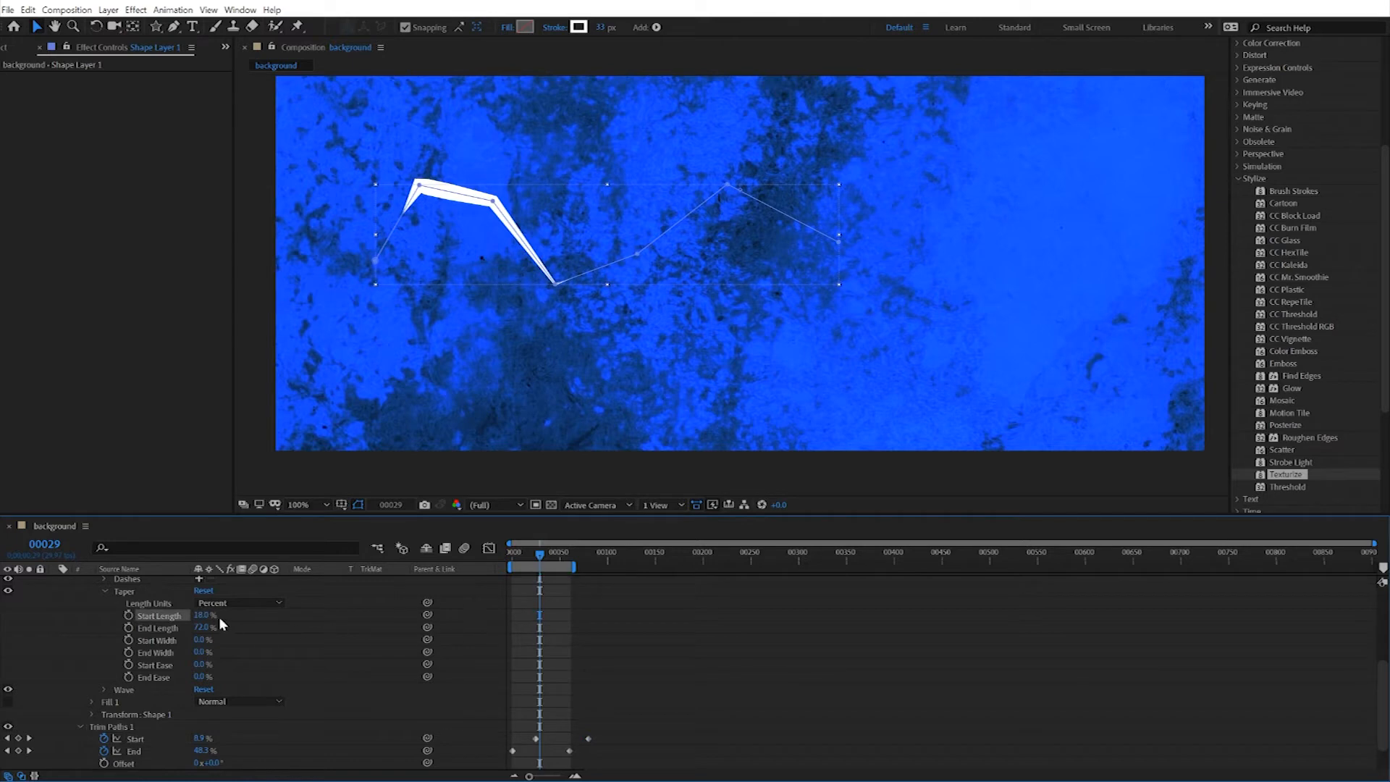
key(space)
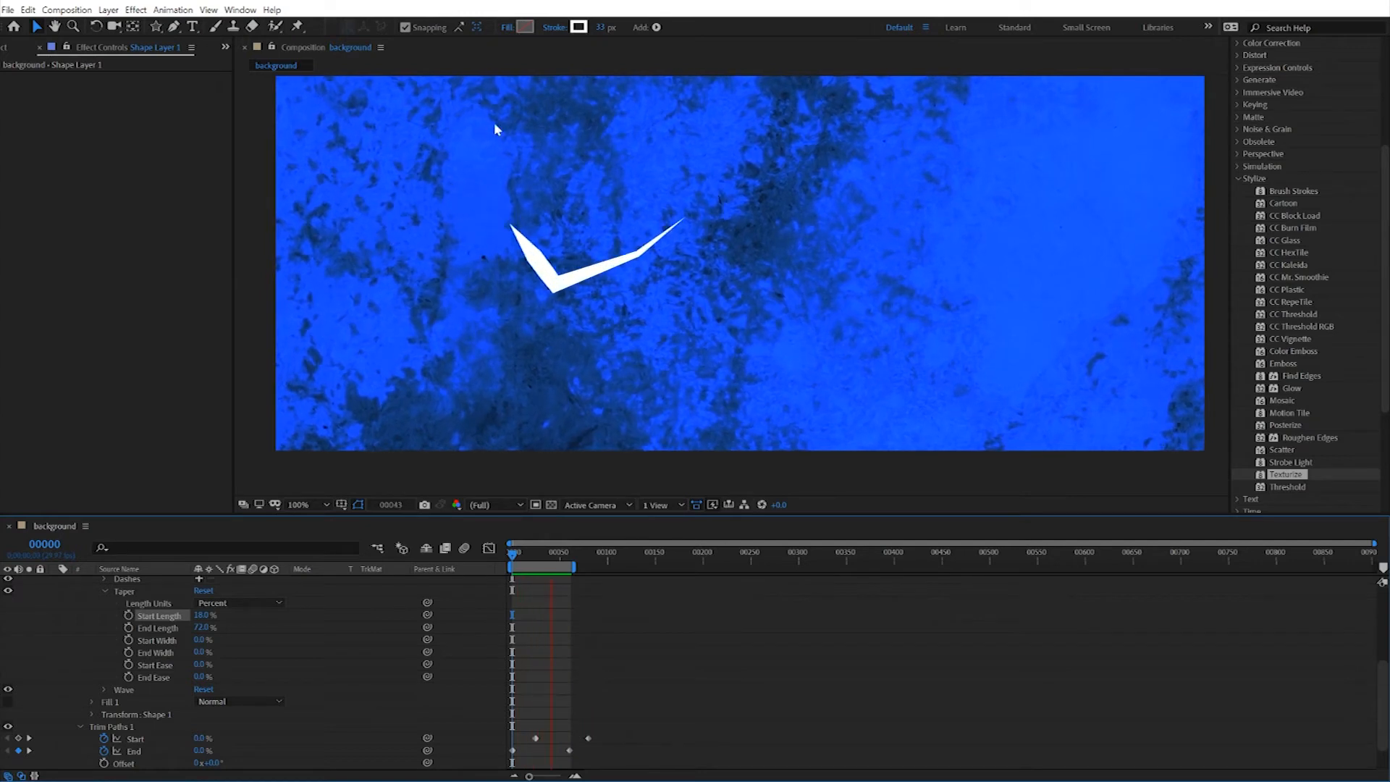
key(space)
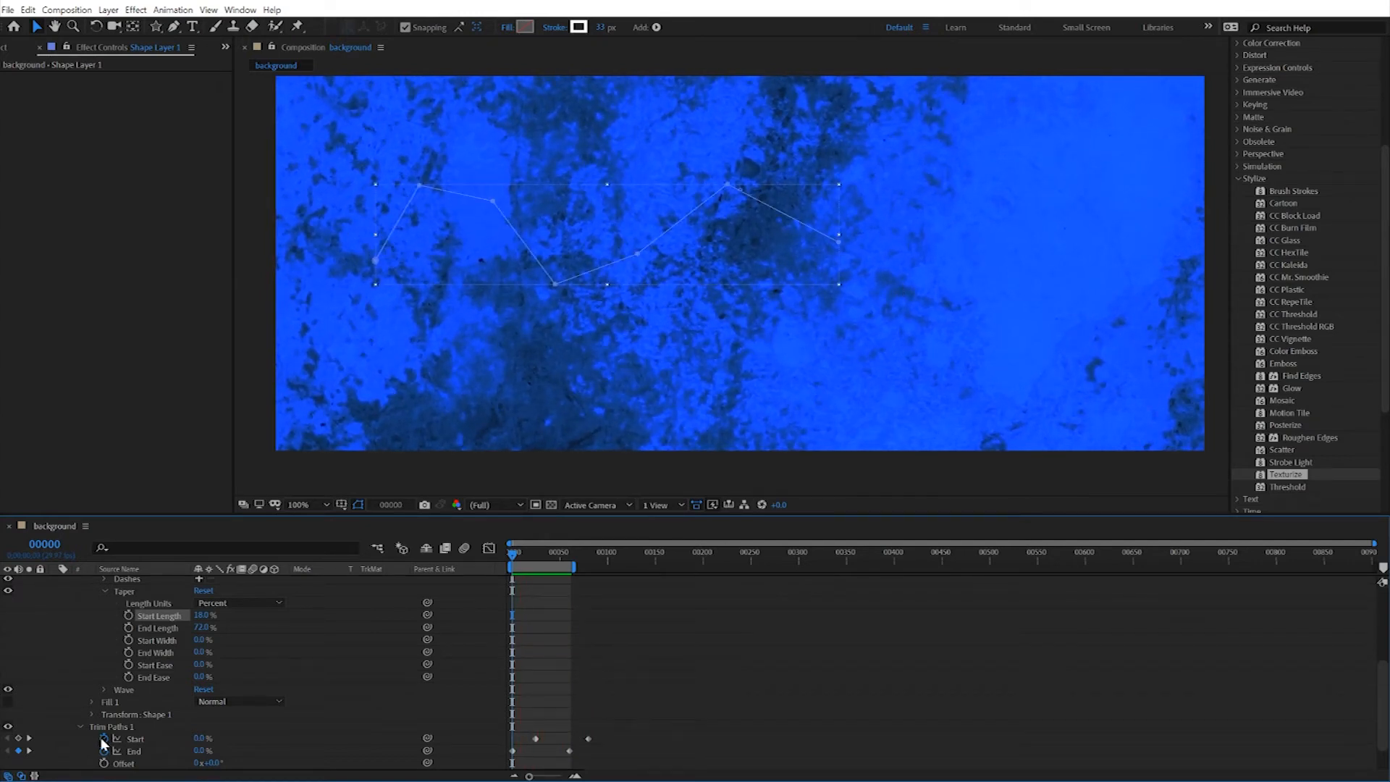
Remove all keyframes from the Trim Paths Start and End and set End to 100%
click(103, 738)
click(103, 751)
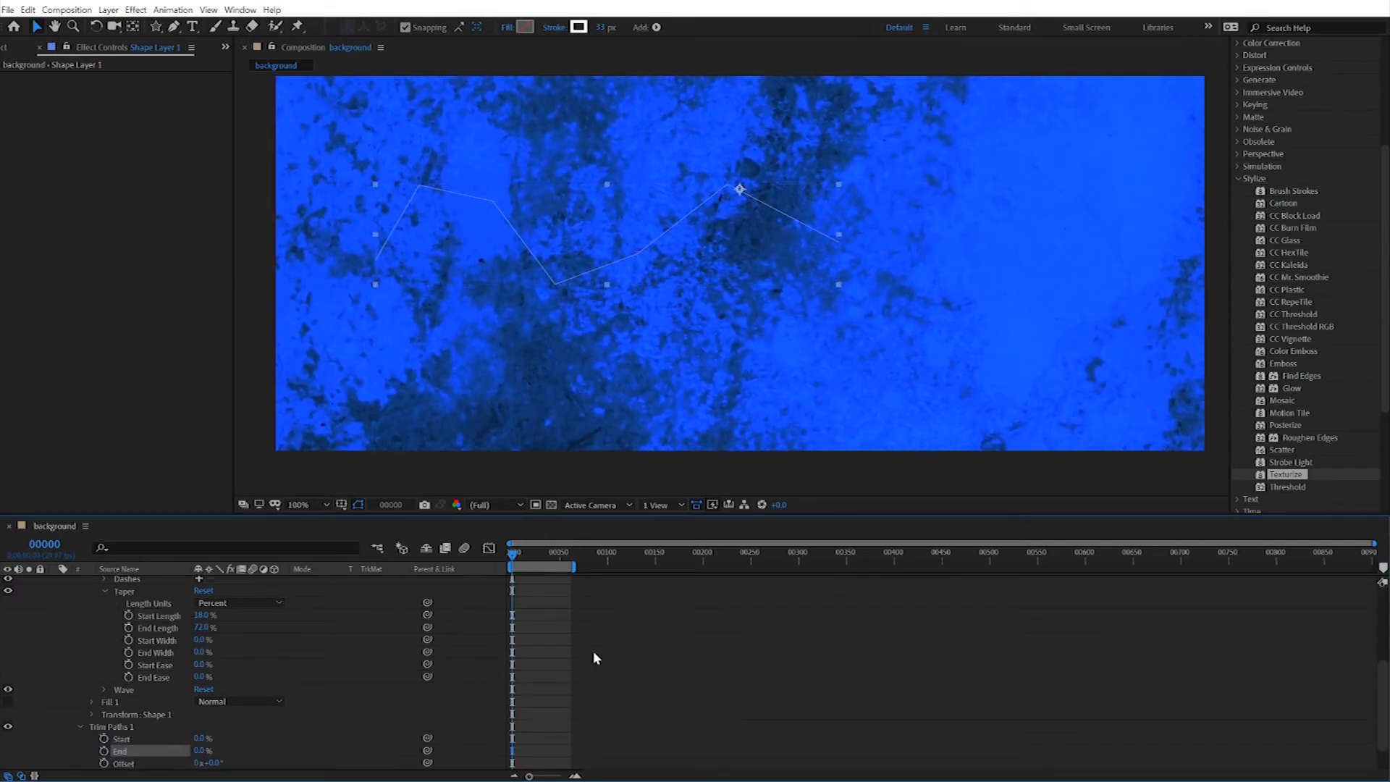
drag(201, 750, 337, 762)
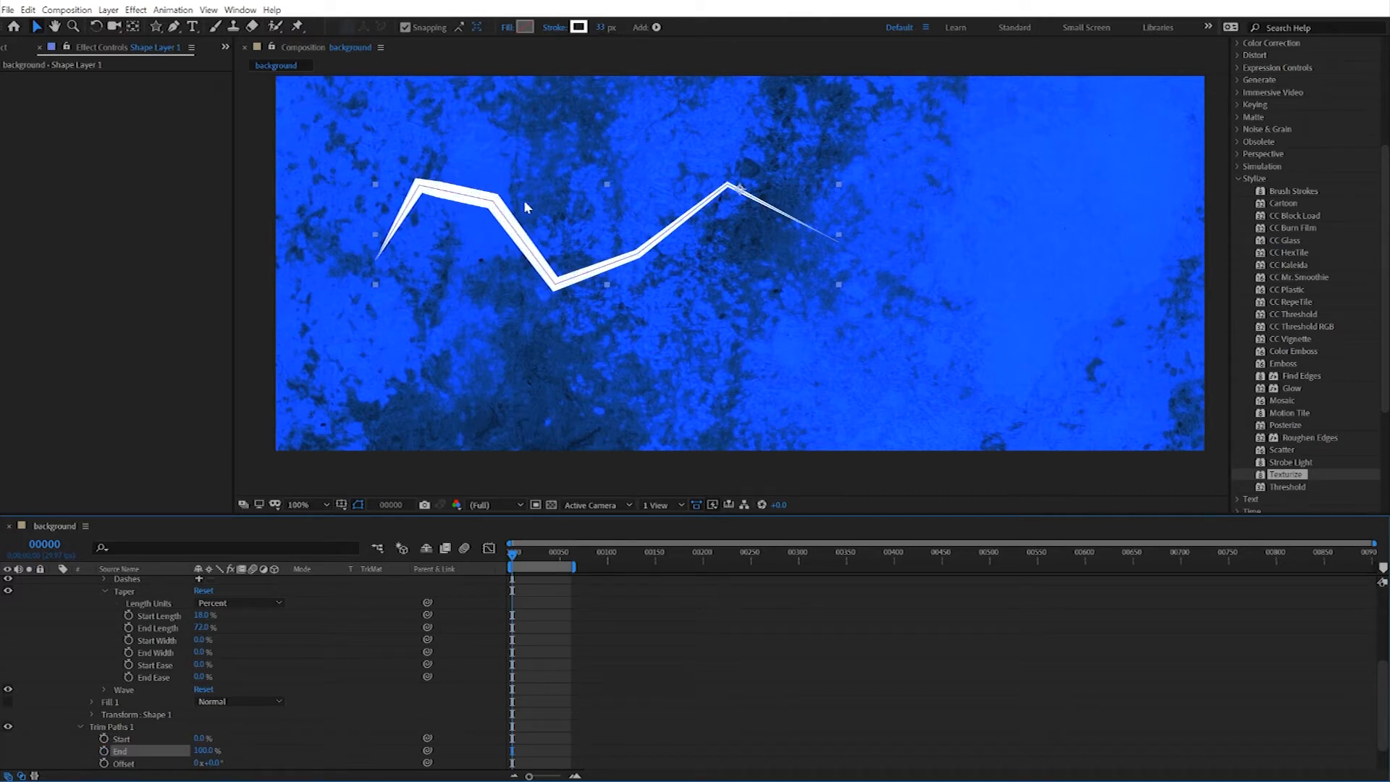
Shorten the visible stroke by setting the Trim Paths End to 20%
scroll(283, 680, down, 1)
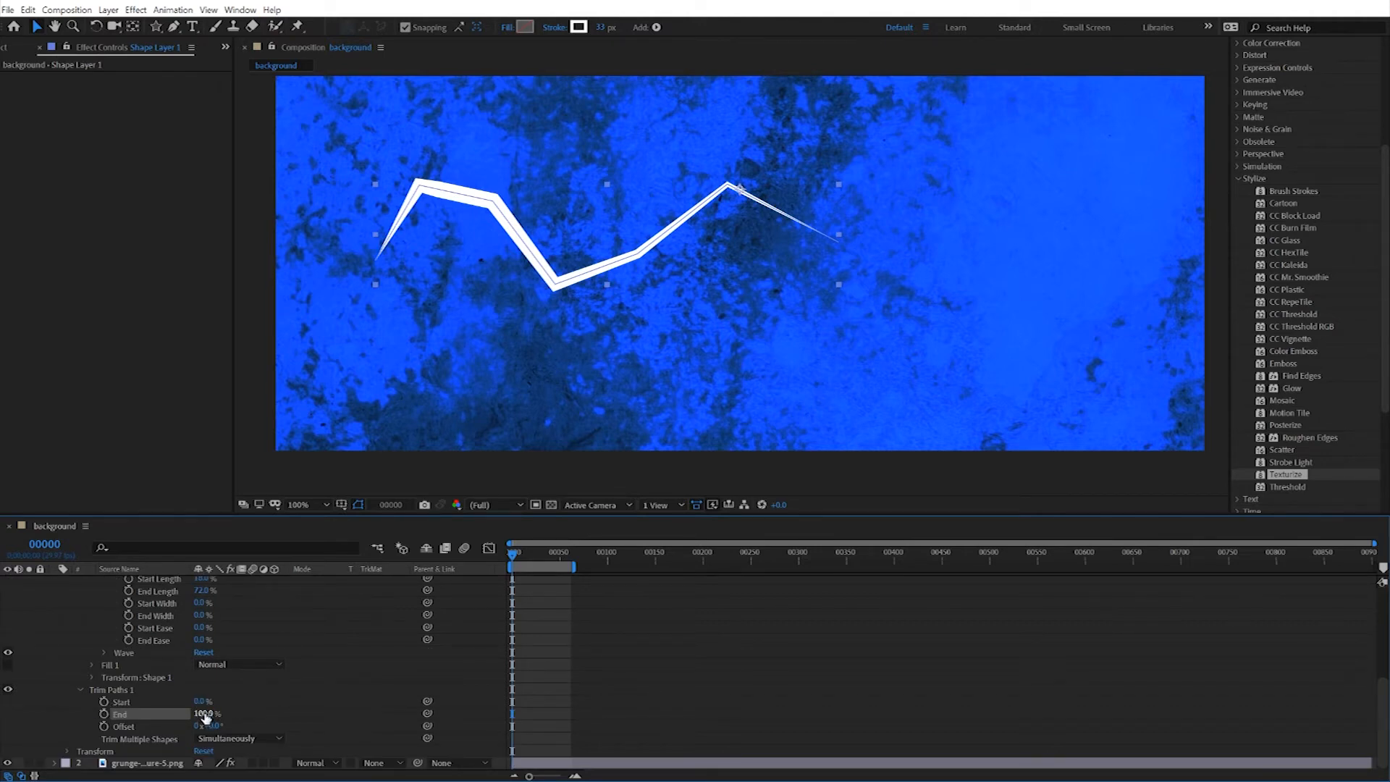
drag(204, 717, 161, 716)
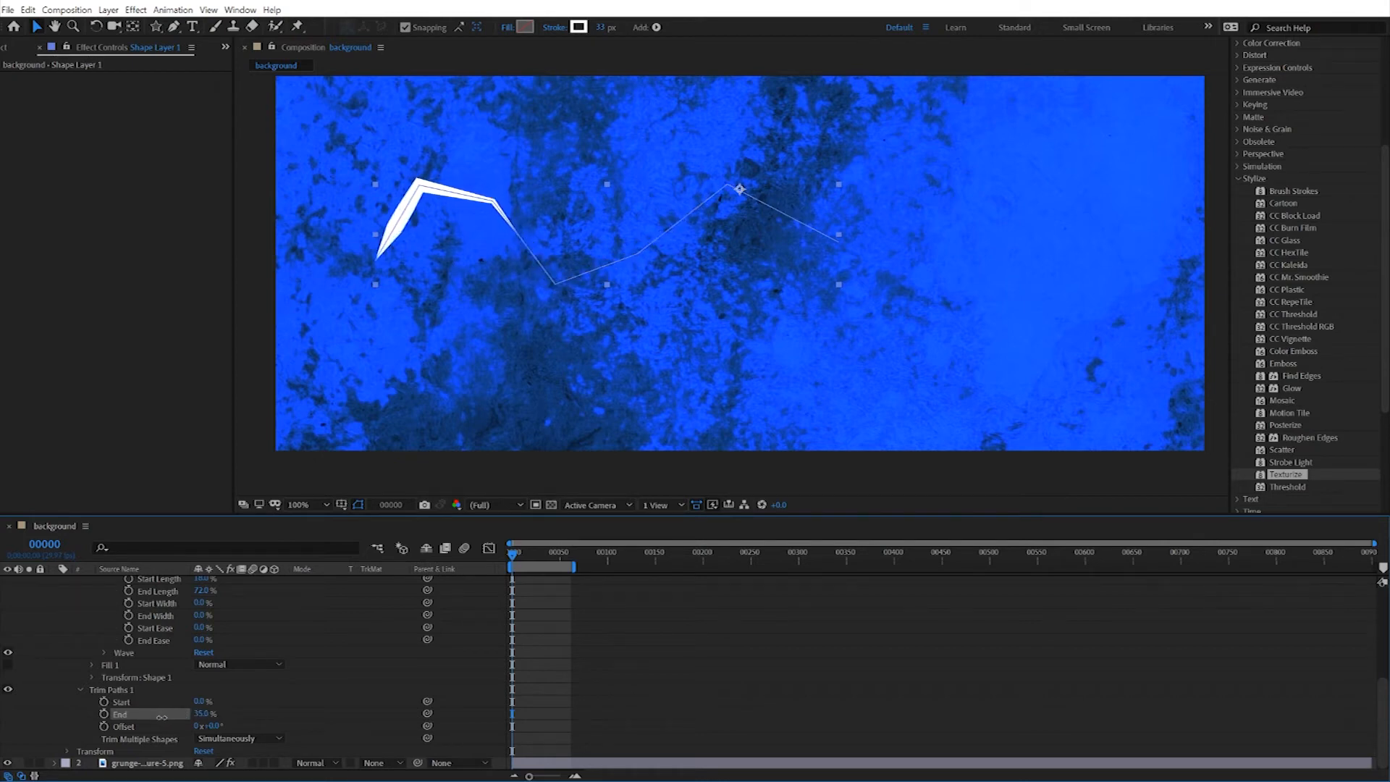
click(199, 713)
text(20)
key(Return)
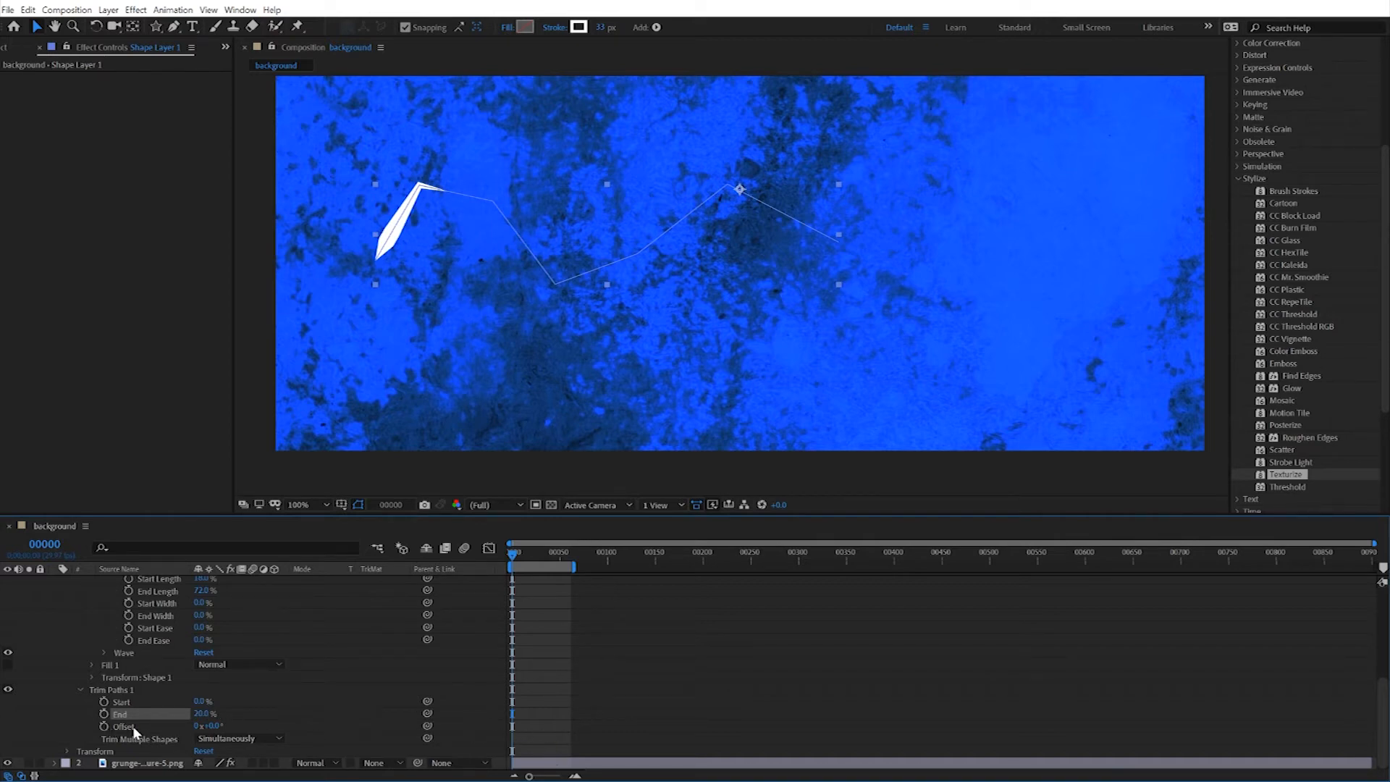
Try sliding the segment with the Trim Paths Offset, reset it to 0°, and keyframe it at frame 0
mouse_move(211, 725)
mouse_down()
mouse_move(512, 774)
mouse_move(619, 774)
mouse_move(222, 730)
mouse_up()
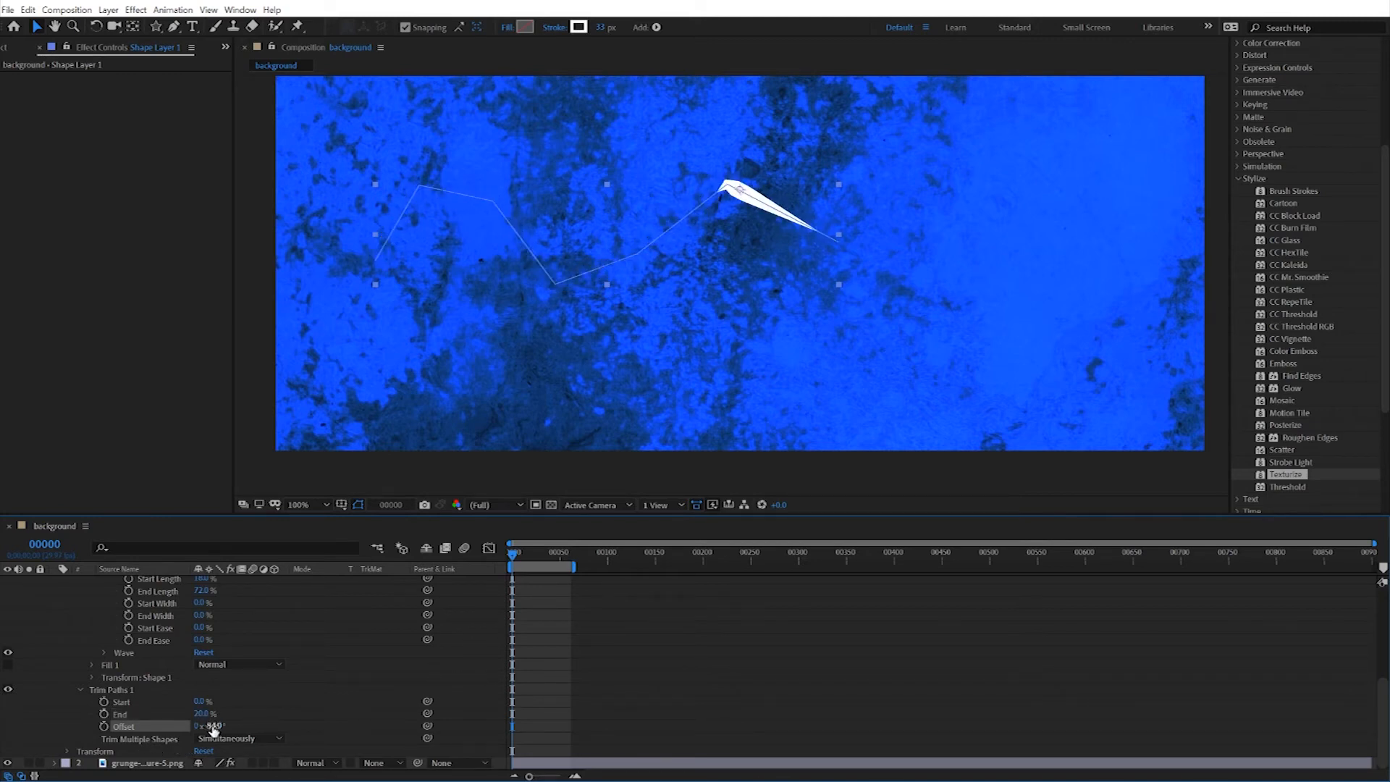
text(0)
key(Return)
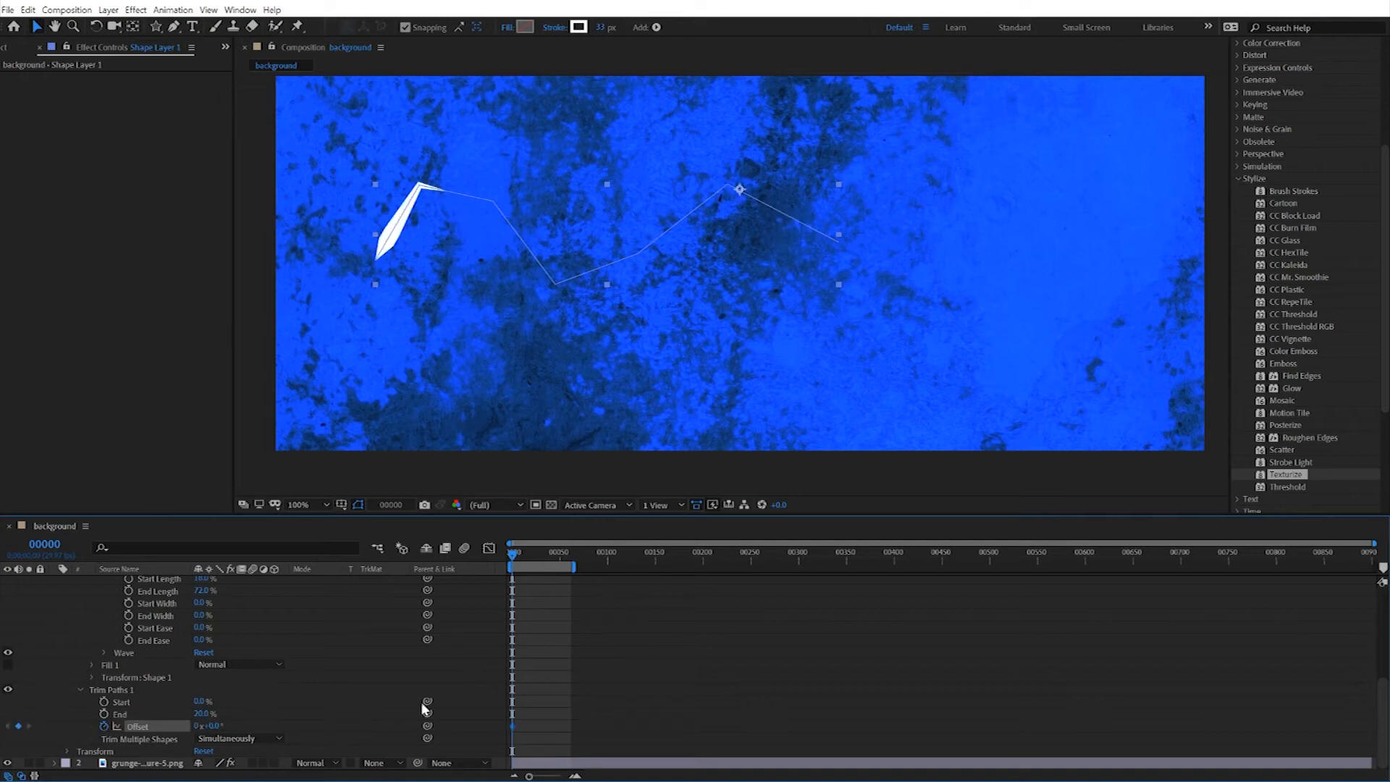
Go to frame 90, end the work area there, and keyframe a larger Trim Paths Offset
drag(515, 556, 554, 554)
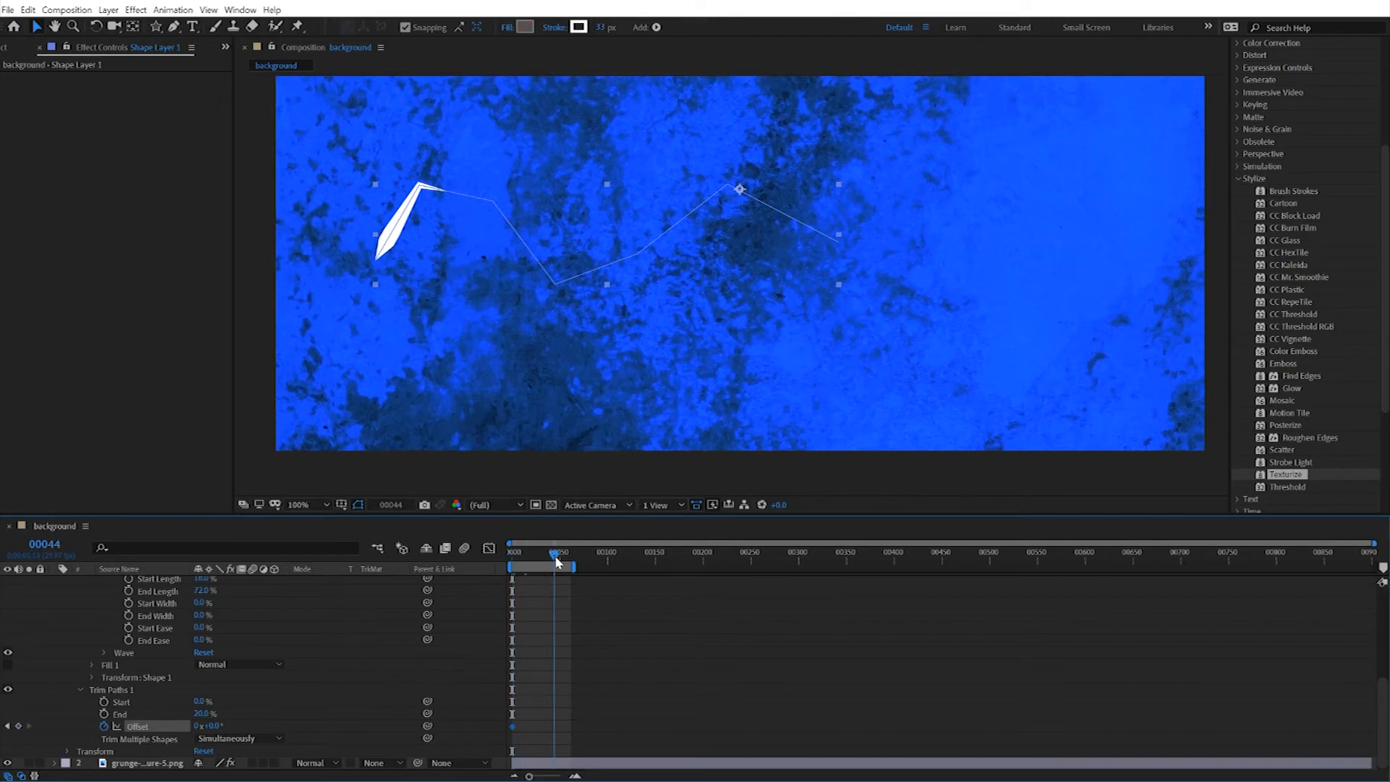
click(45, 544)
text(90)
key(Return)
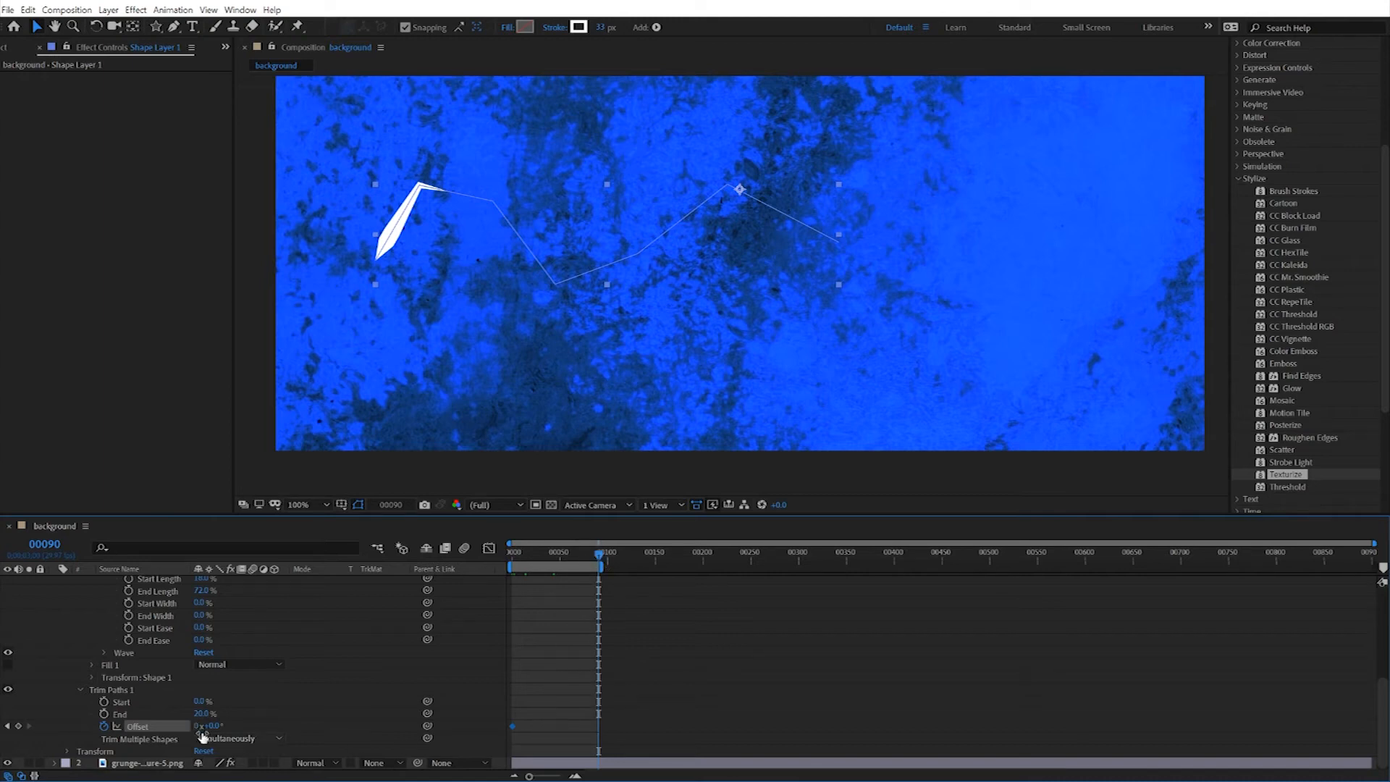
drag(208, 726, 619, 779)
Preview the travelling segment, move the last Offset keyframe slightly earlier, and return to frame 0
key(space)
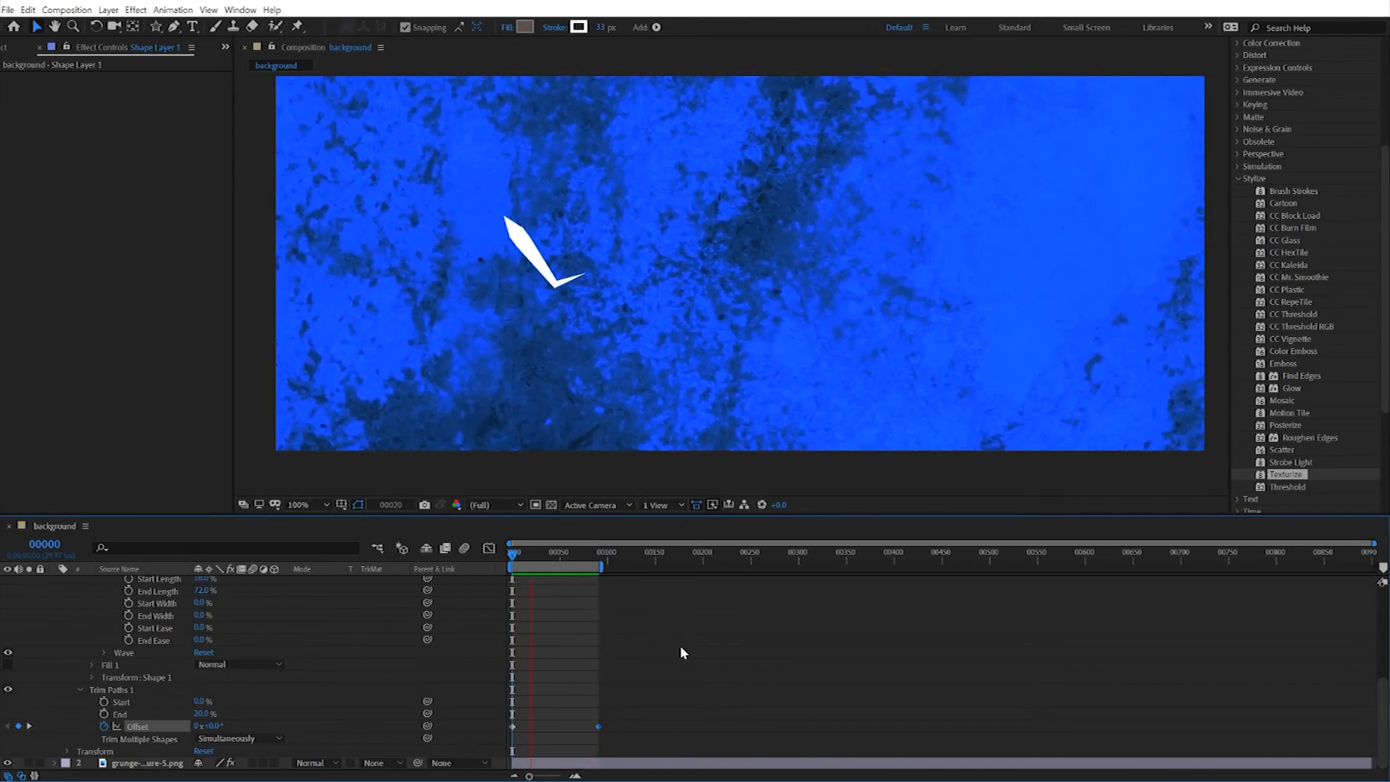
drag(598, 726, 590, 728)
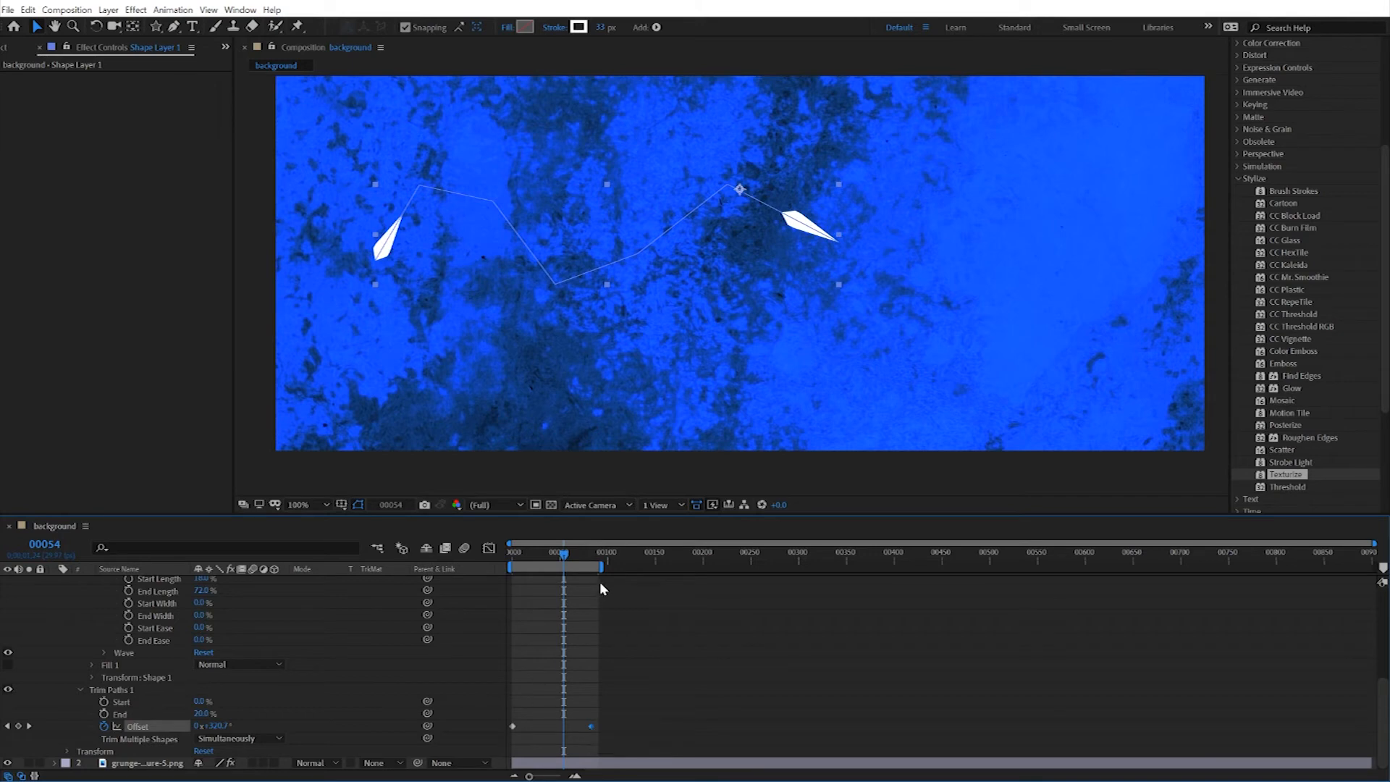
drag(568, 551, 512, 553)
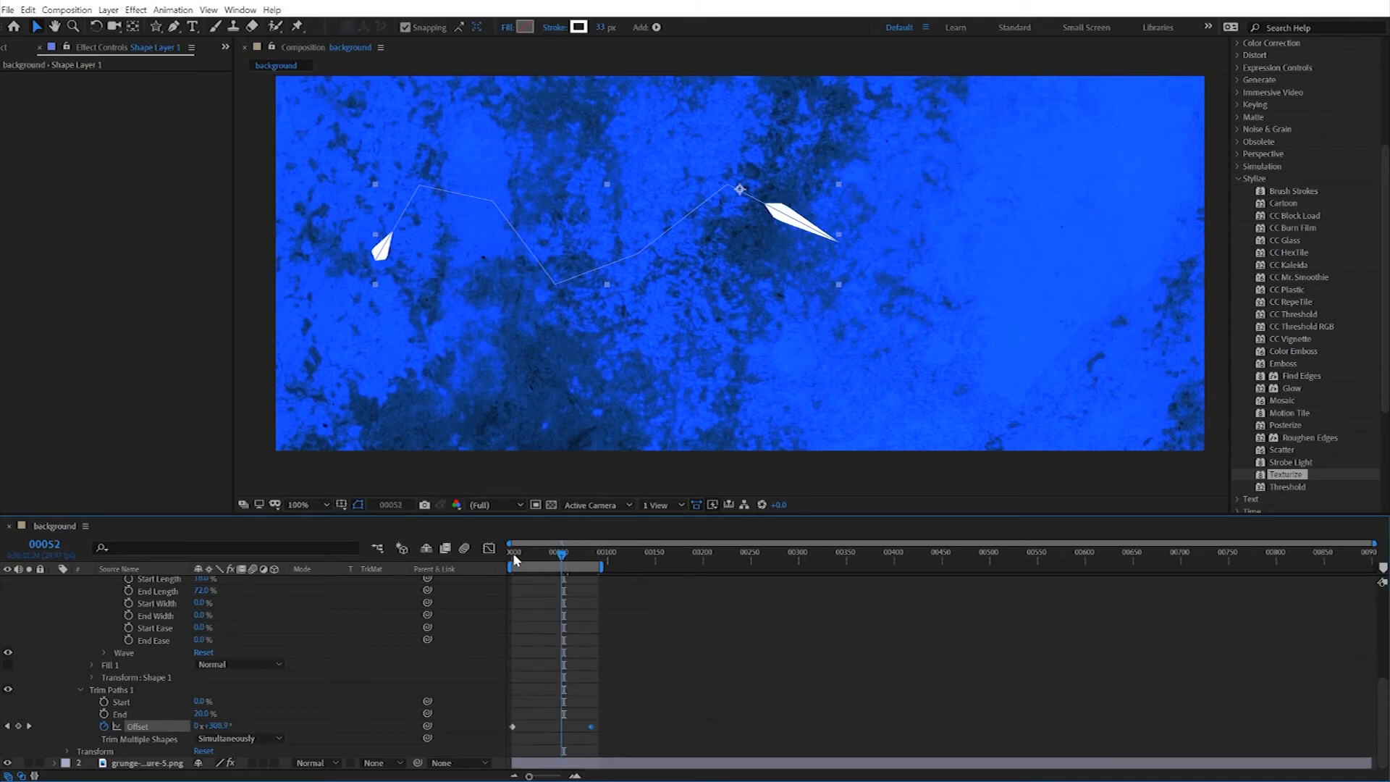
Remove all keyframes from the Trim Paths Offset
alt+click(103, 725)
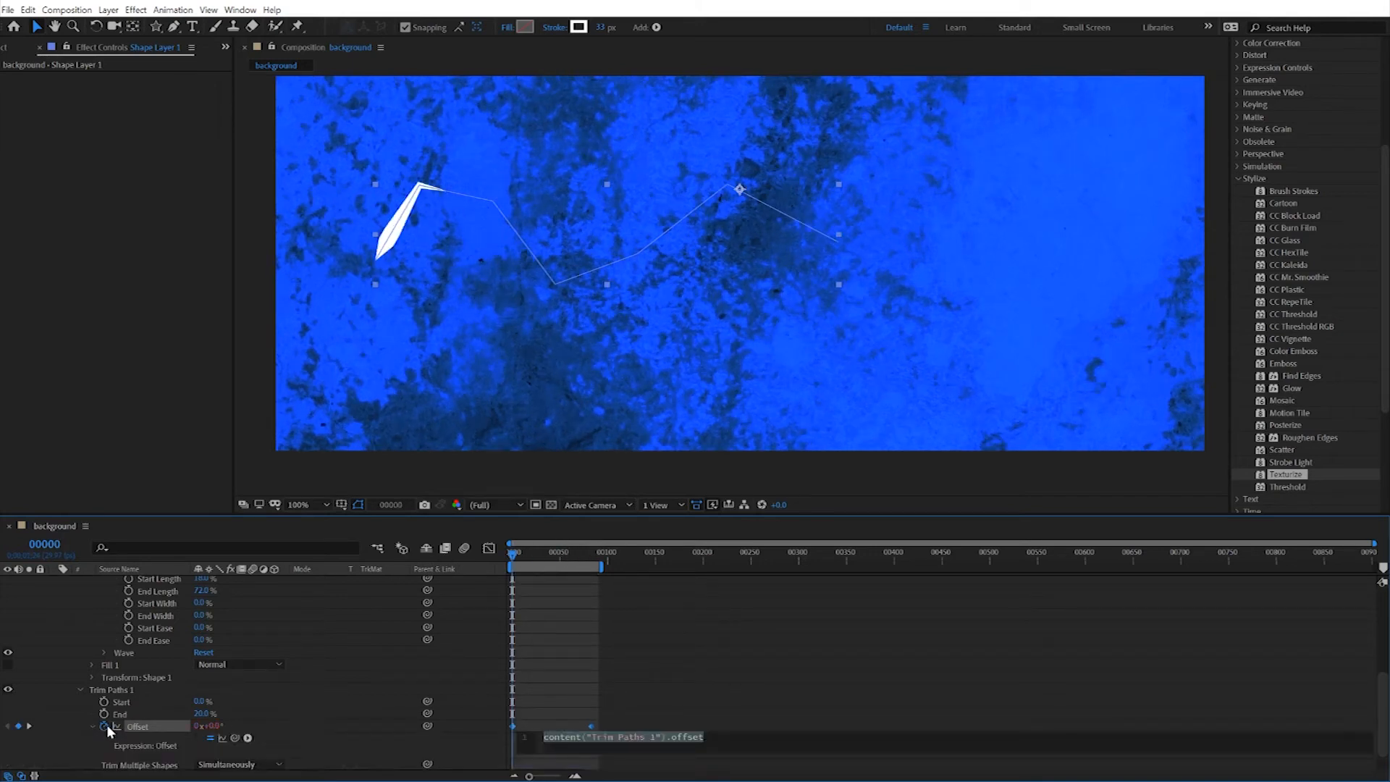
alt+click(106, 724)
click(107, 724)
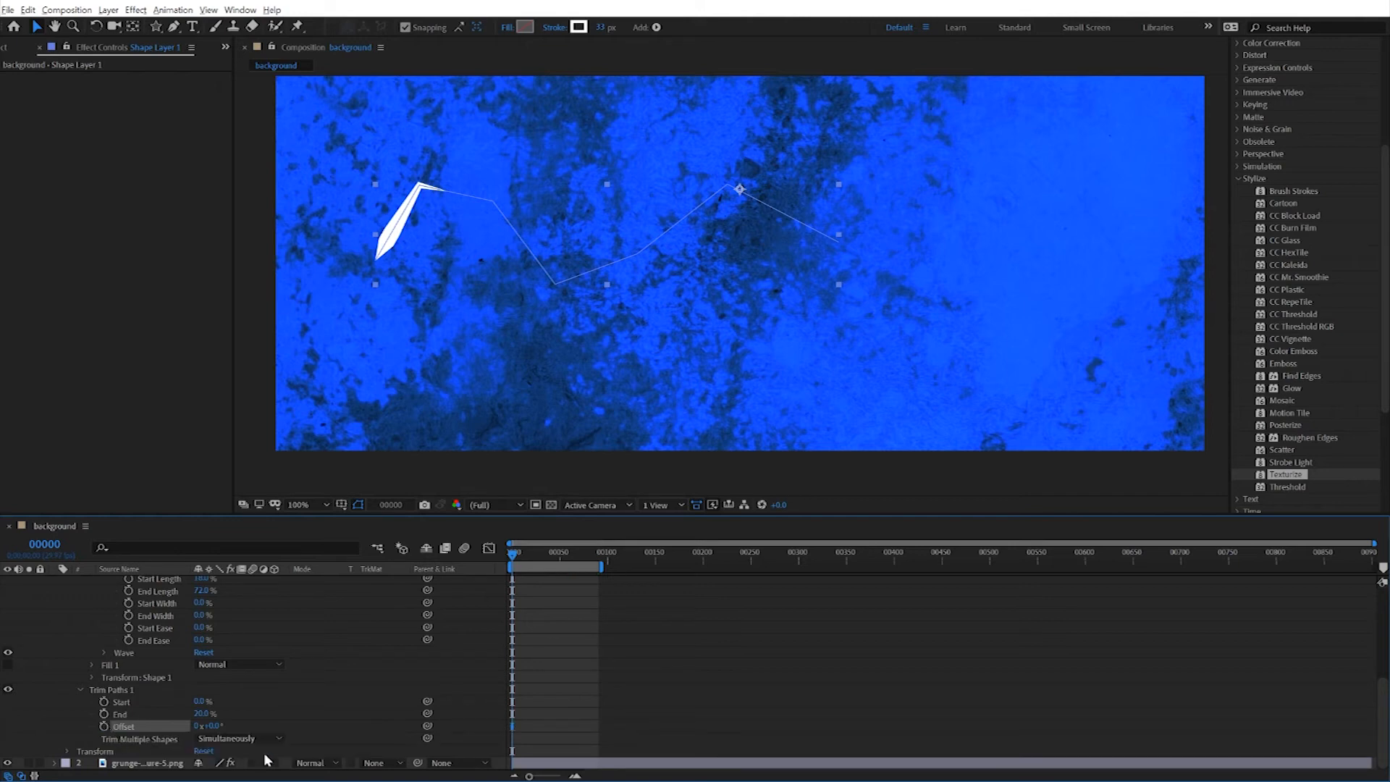
Add the expression time*10 to the Trim Paths Offset and preview the motion
alt+click(103, 726)
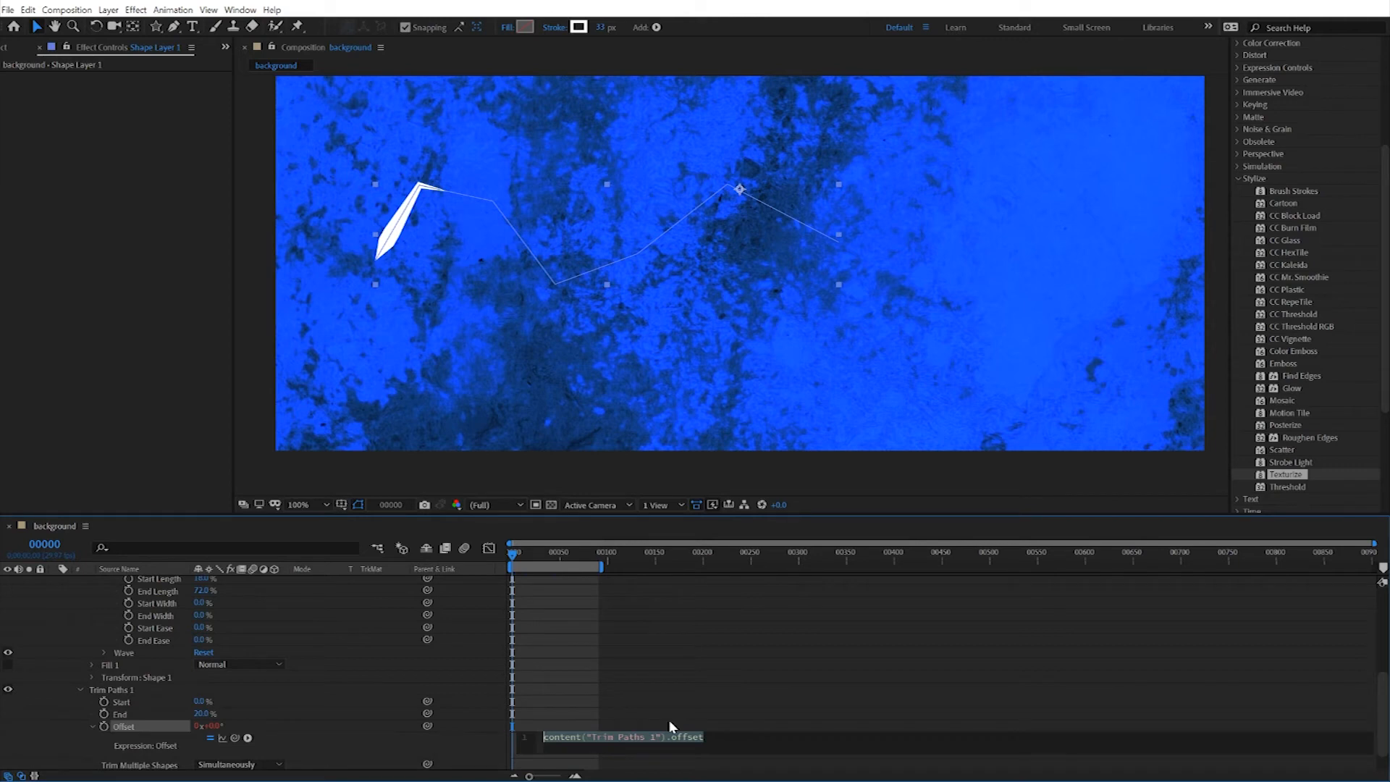
text(time*10)
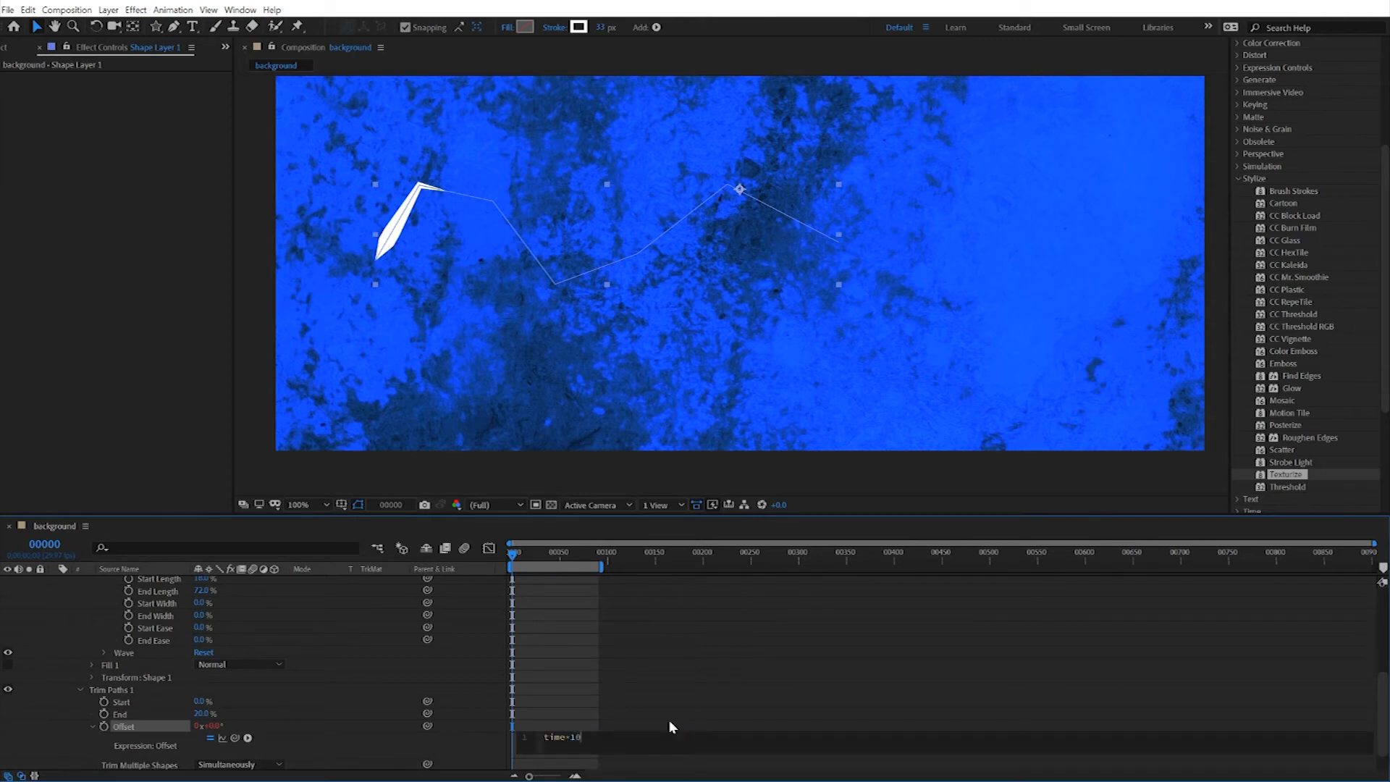
click(635, 696)
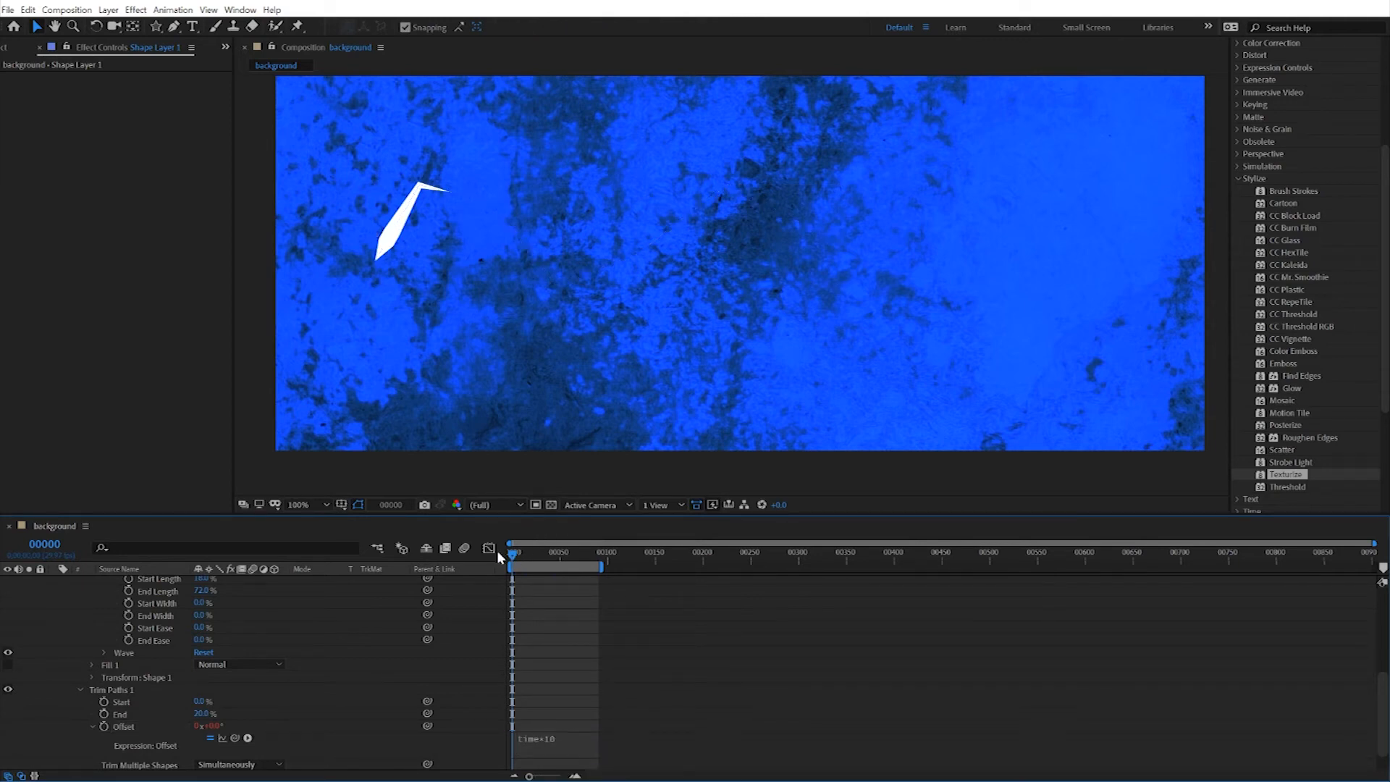
key(space)
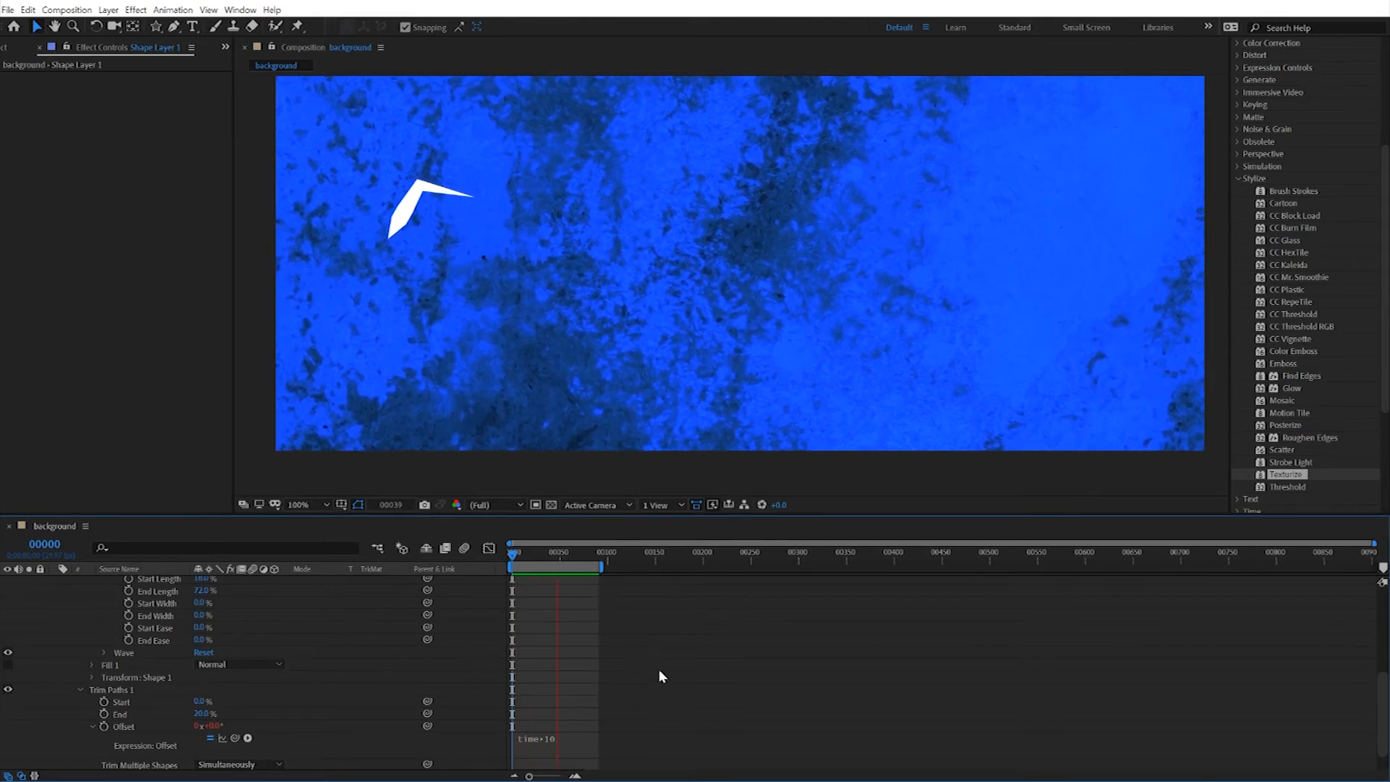
key(space)
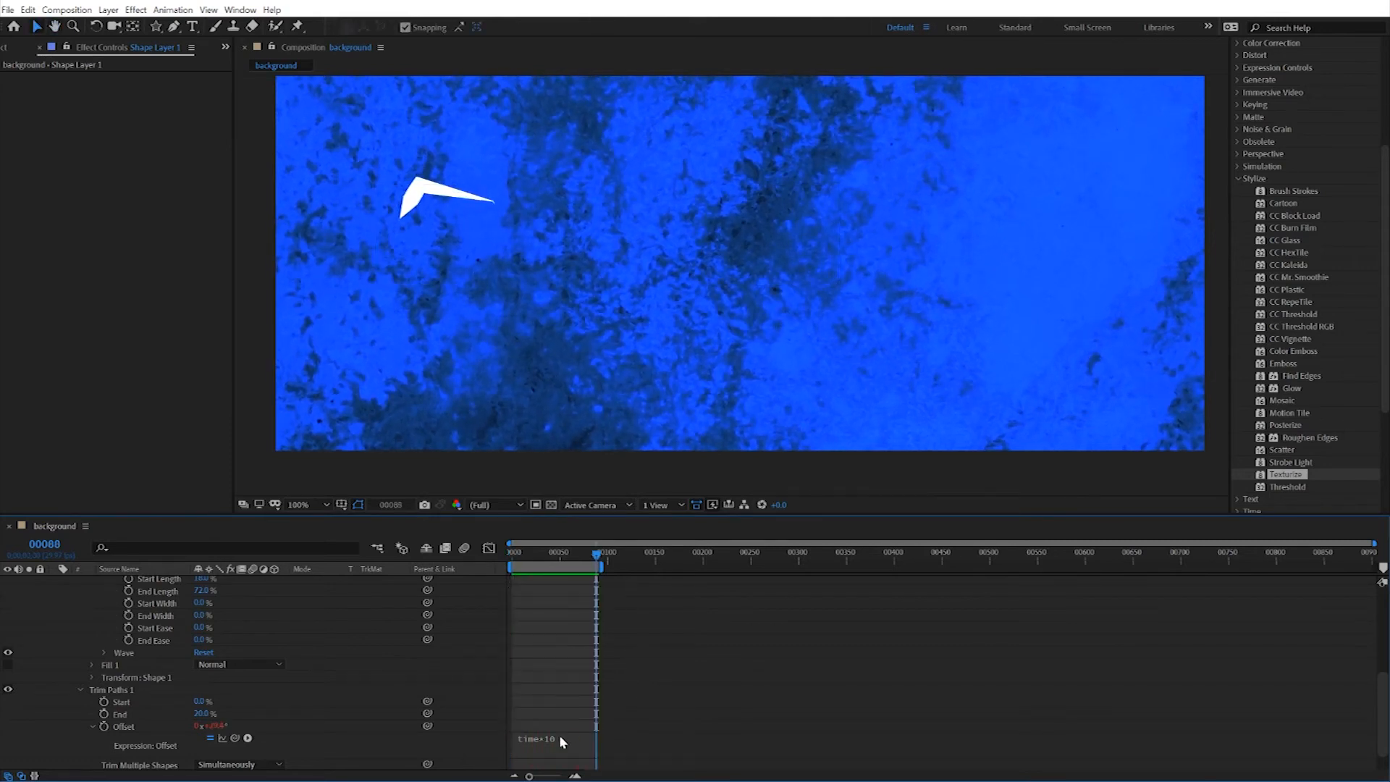
Change the Offset expression to time*100 and preview it from frame 0
click(559, 736)
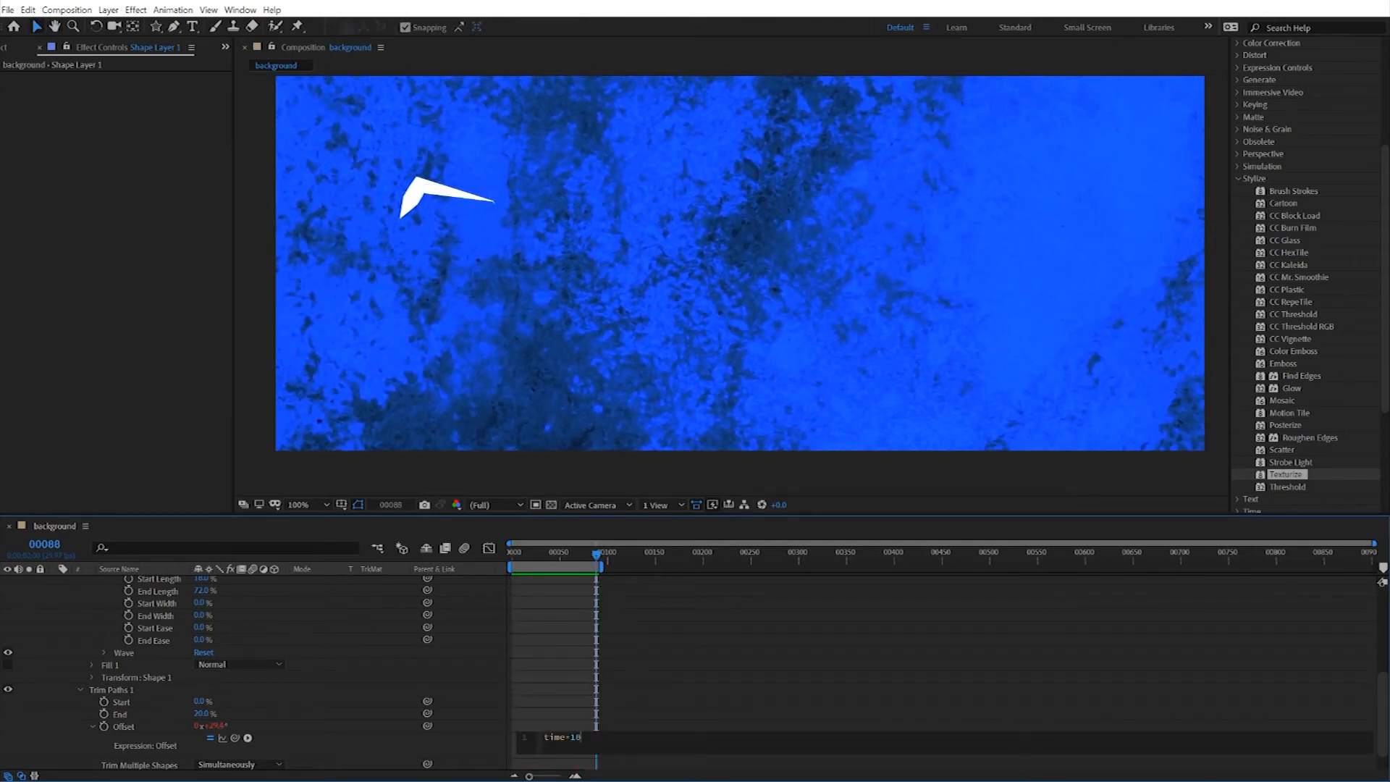
drag(596, 554, 510, 563)
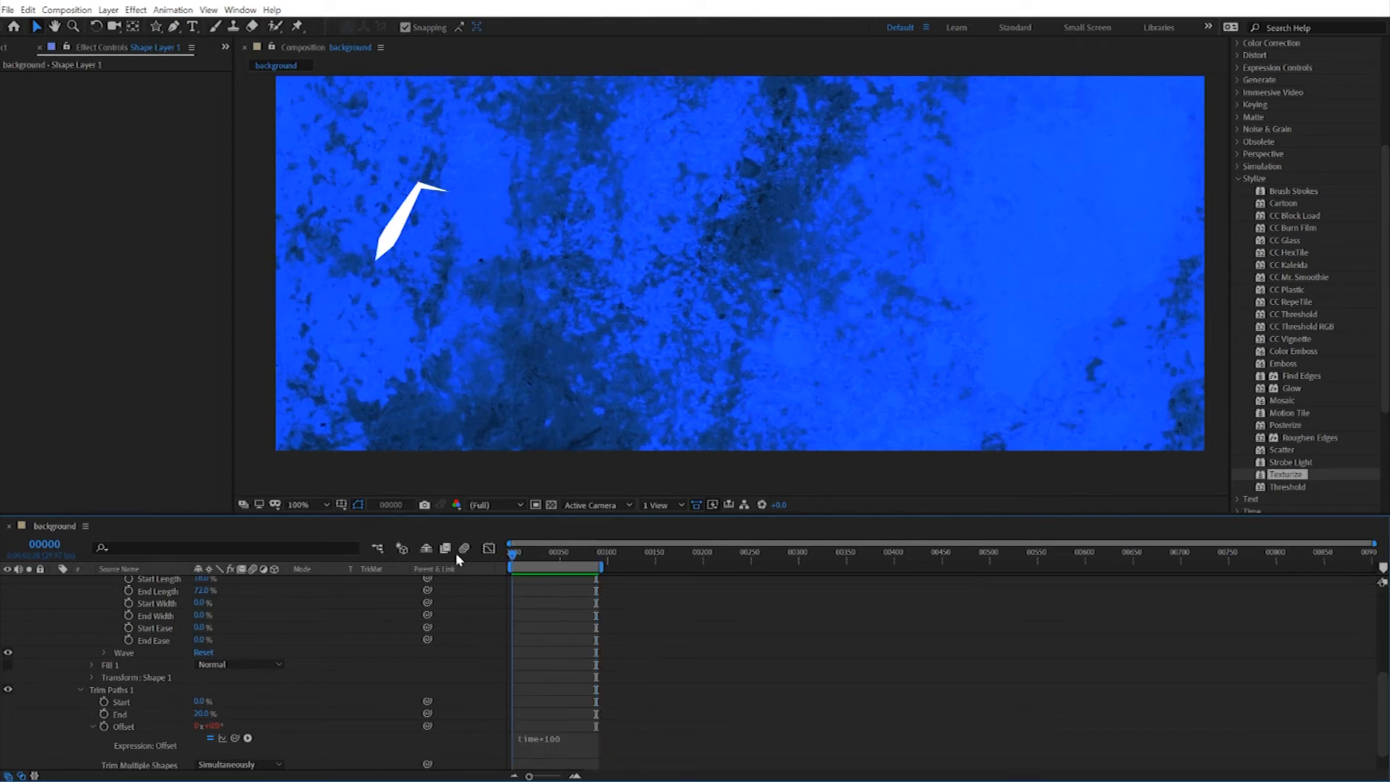
key(space)
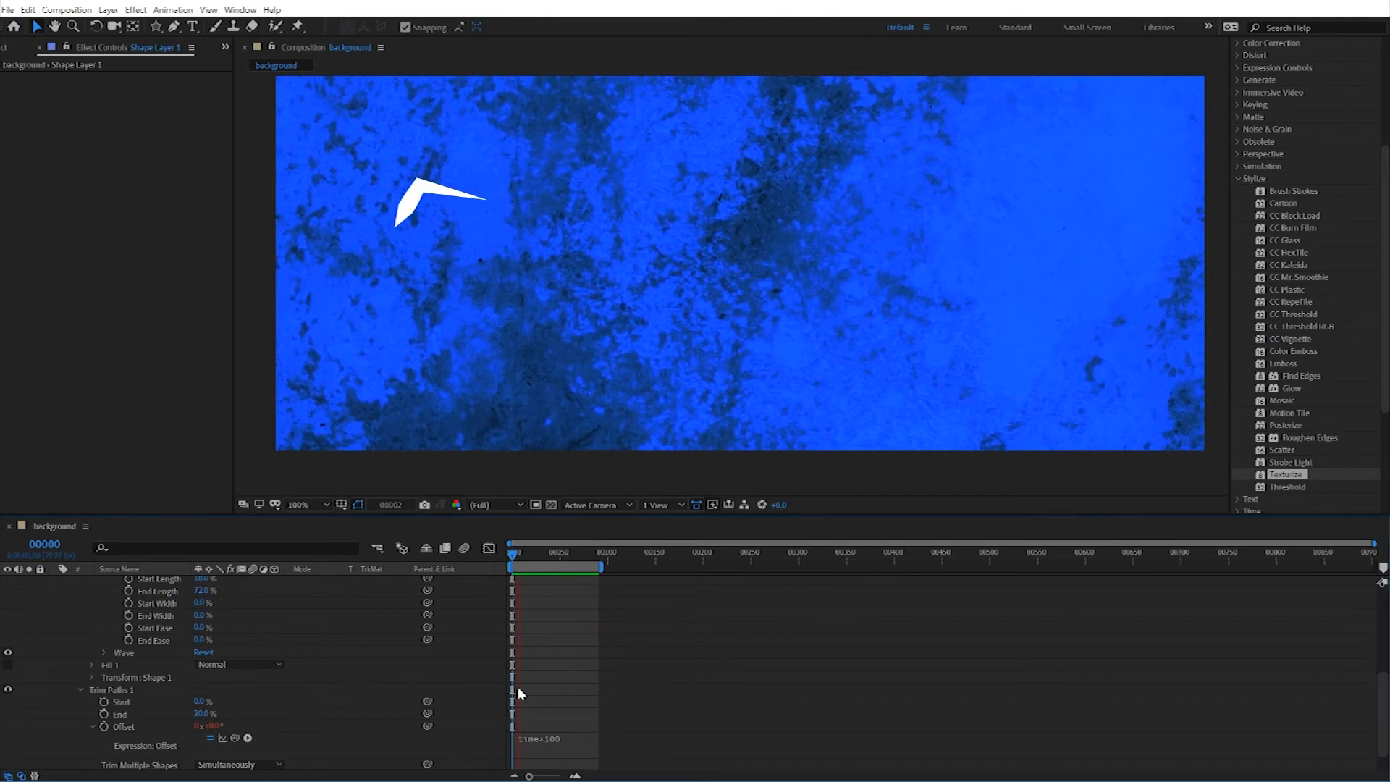
key(space)
Extend the work area to about frame 450 and preview the looping segment from frame 0
drag(603, 566, 939, 566)
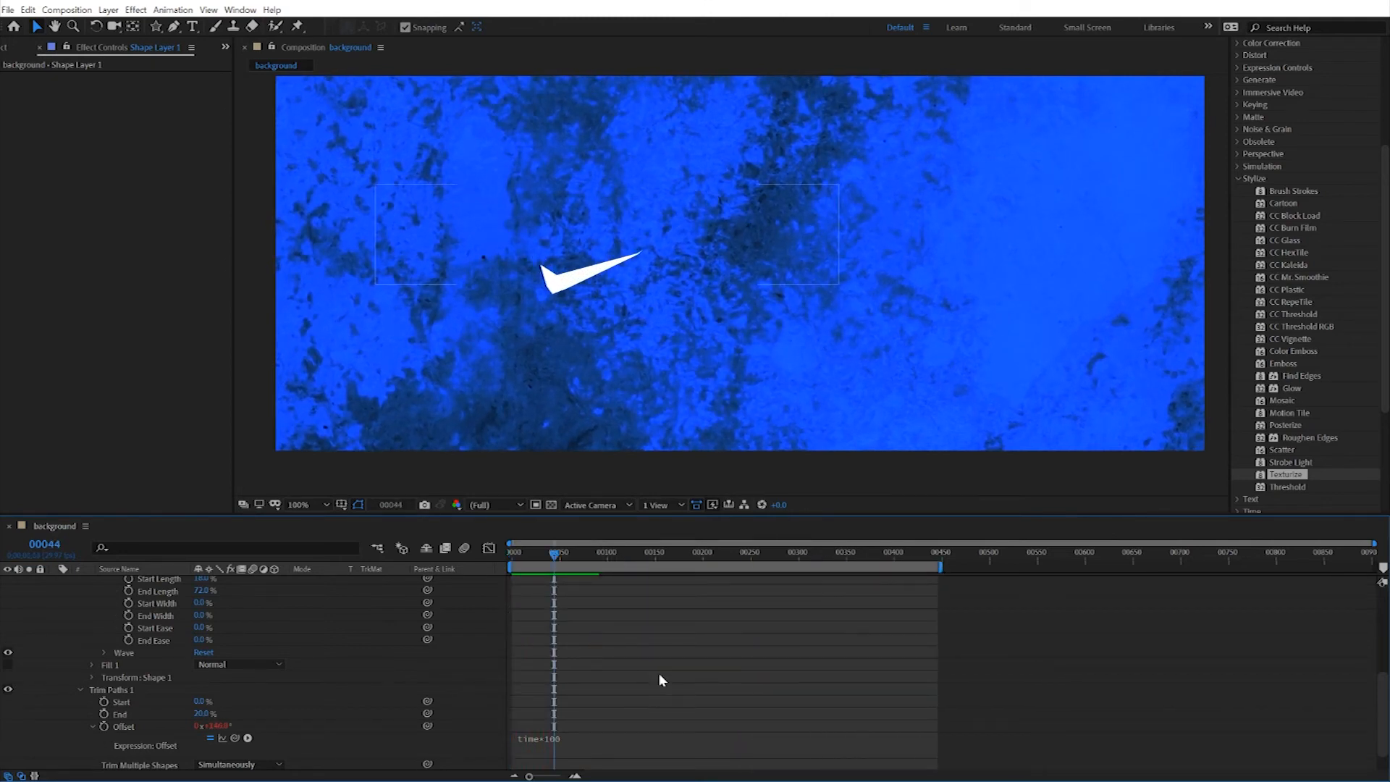
drag(558, 557, 446, 550)
key(space)
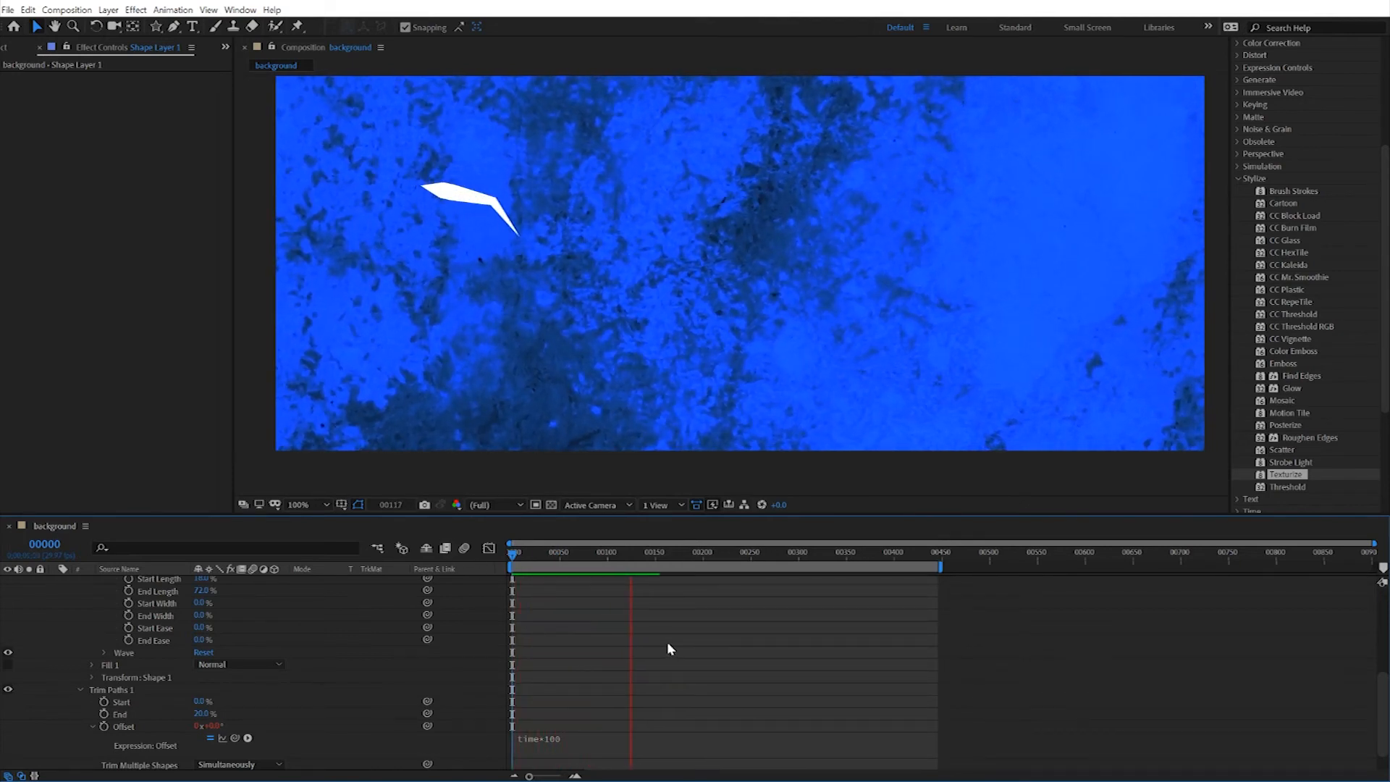
key(space)
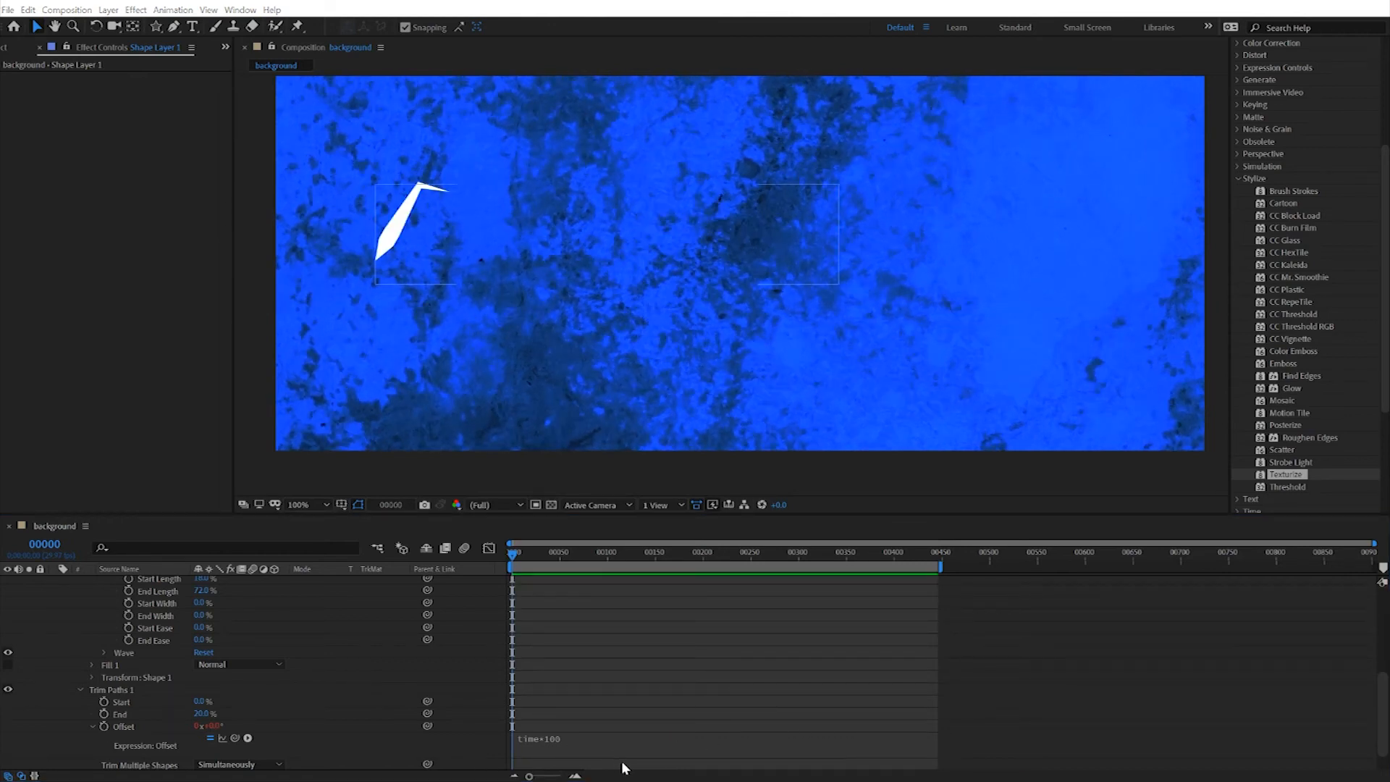
Remove the time-based expression from the Trim Paths Offset
click(559, 739)
click(145, 733)
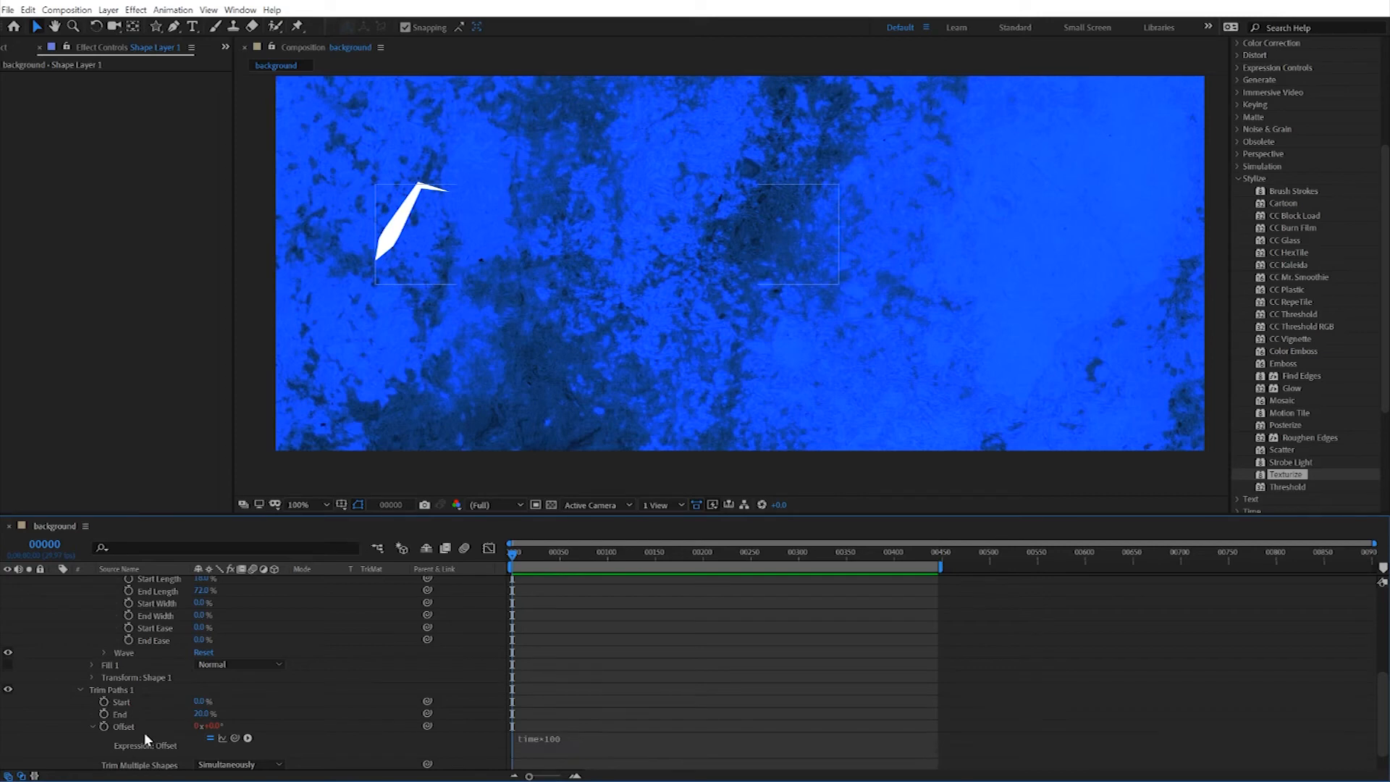
click(576, 736)
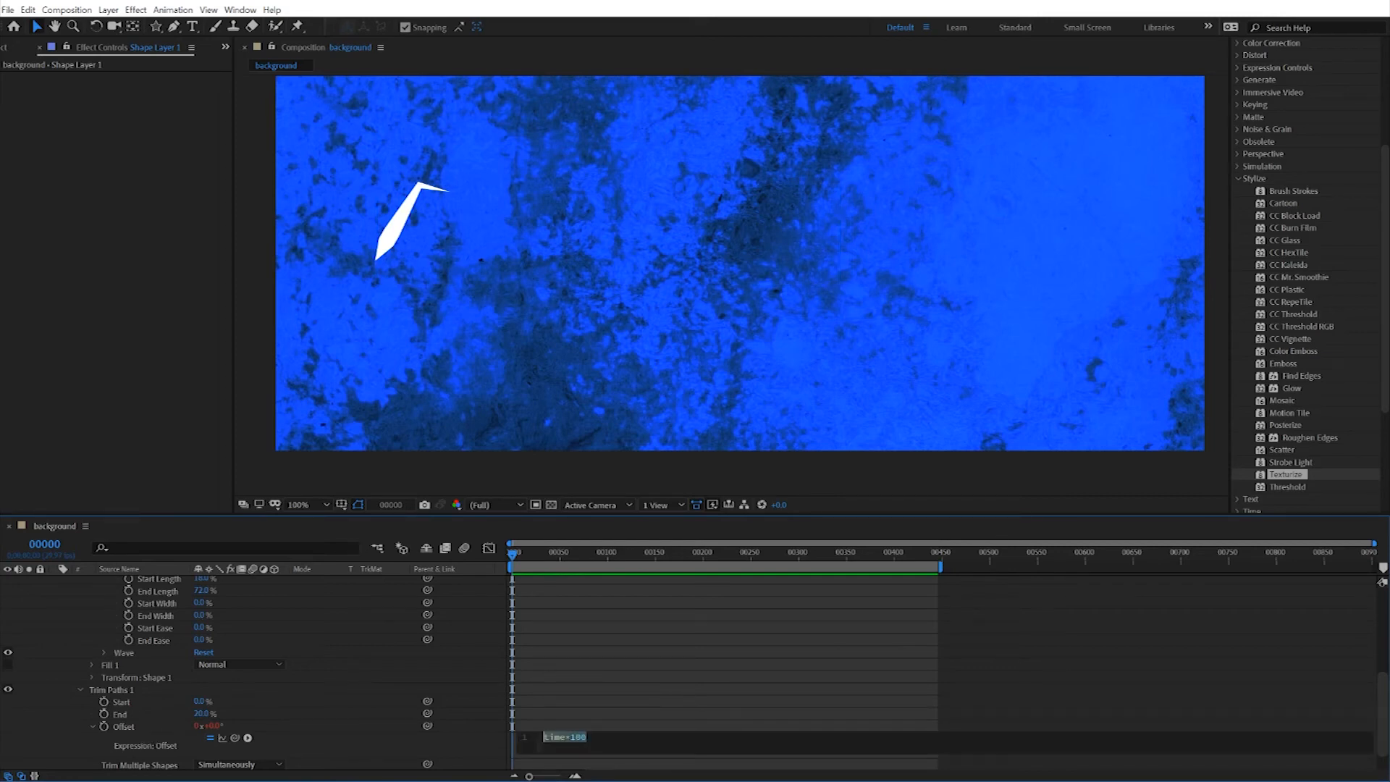
key(BackSpace)
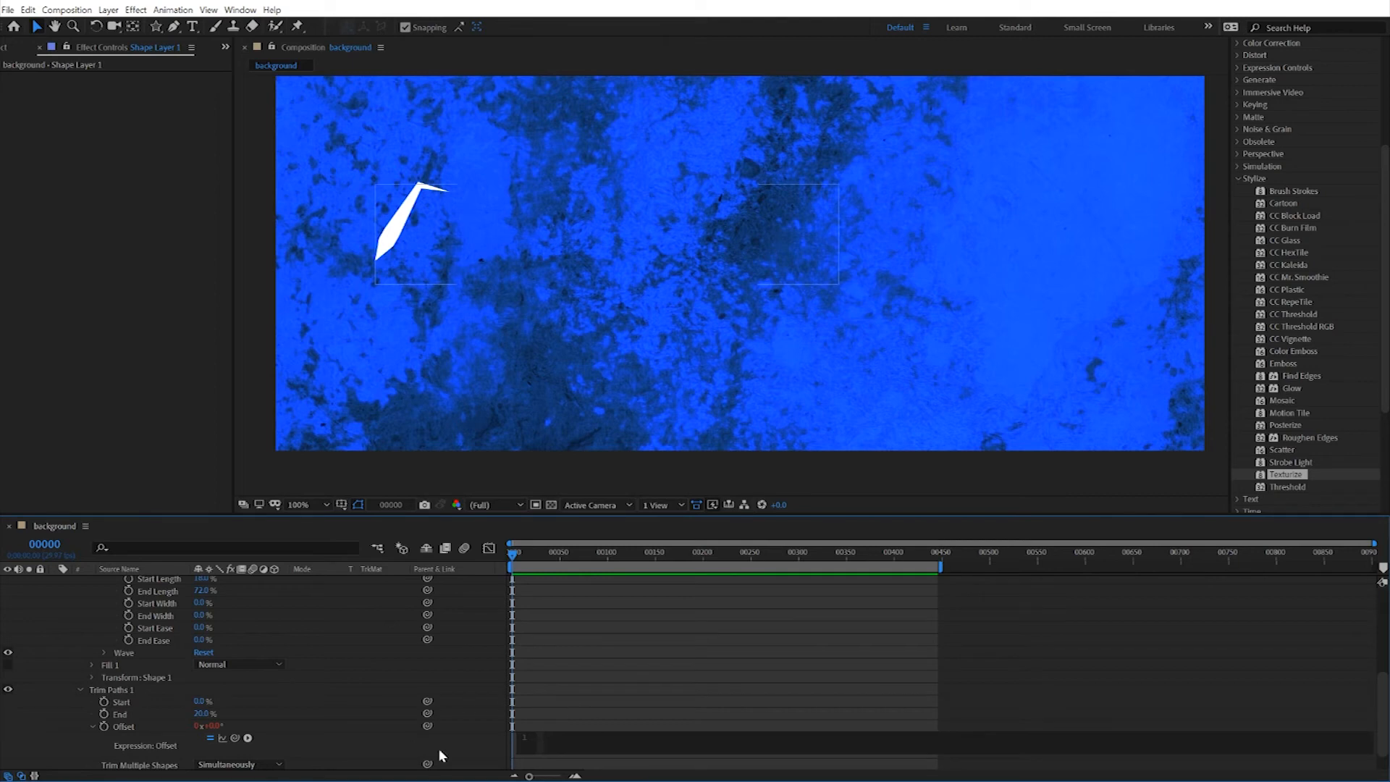
click(379, 704)
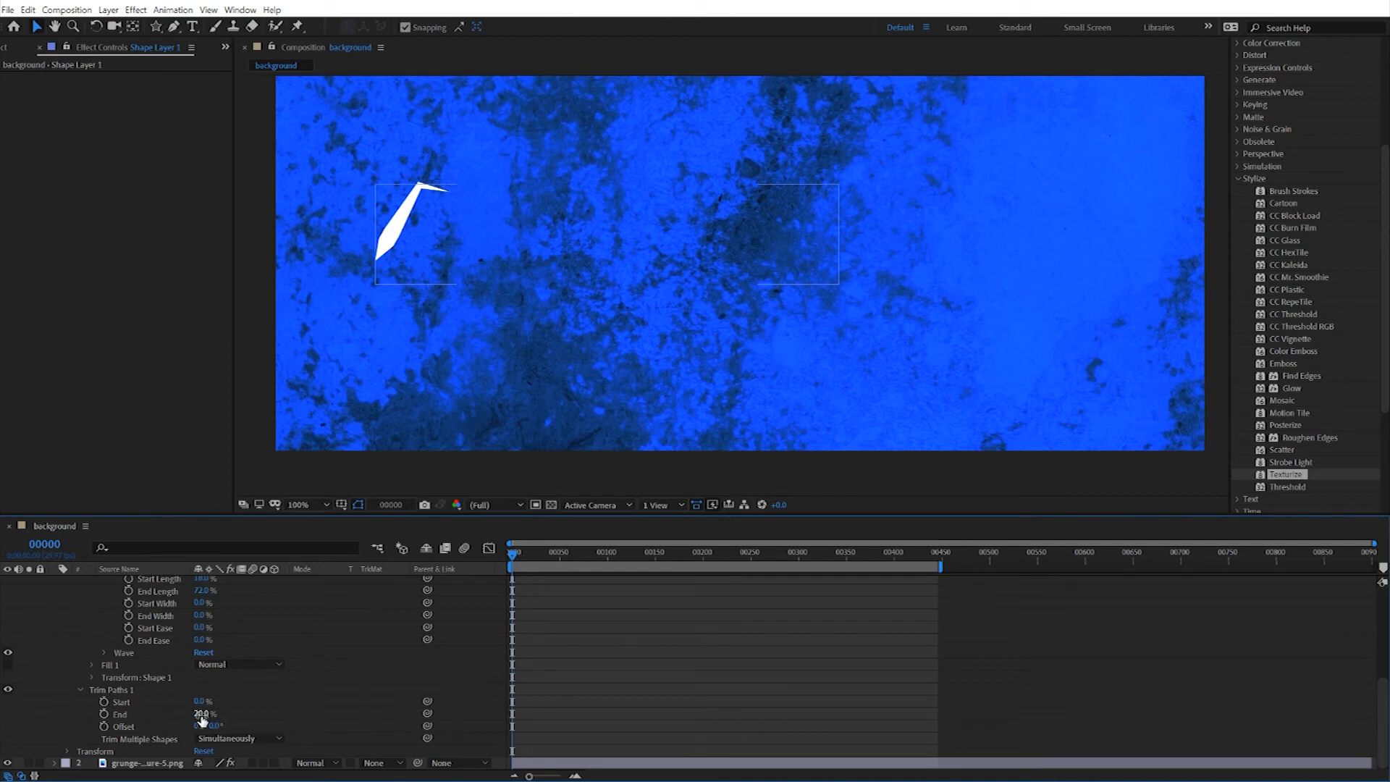
Set the Trim Paths End to 100% and preview the full zigzag stroke from frame 0
drag(202, 718, 272, 723)
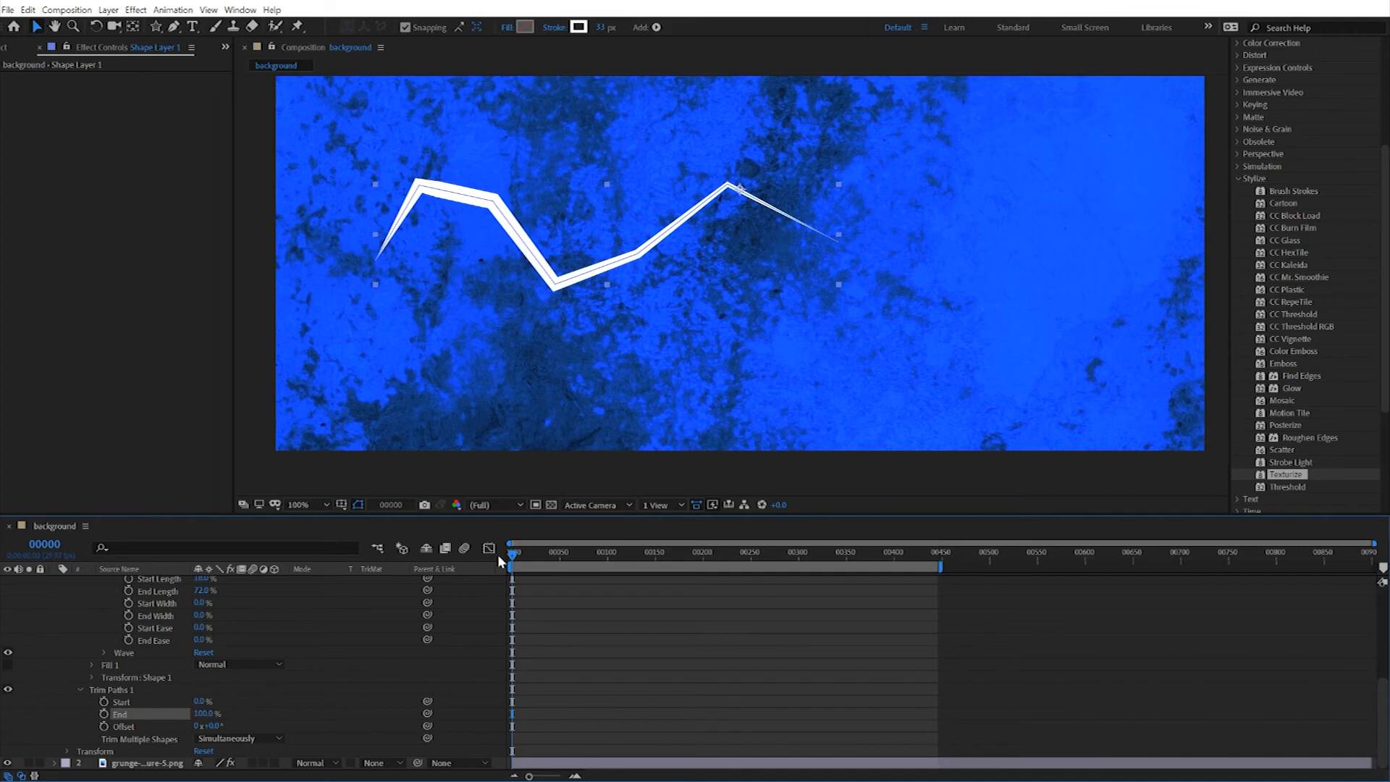
key(space)
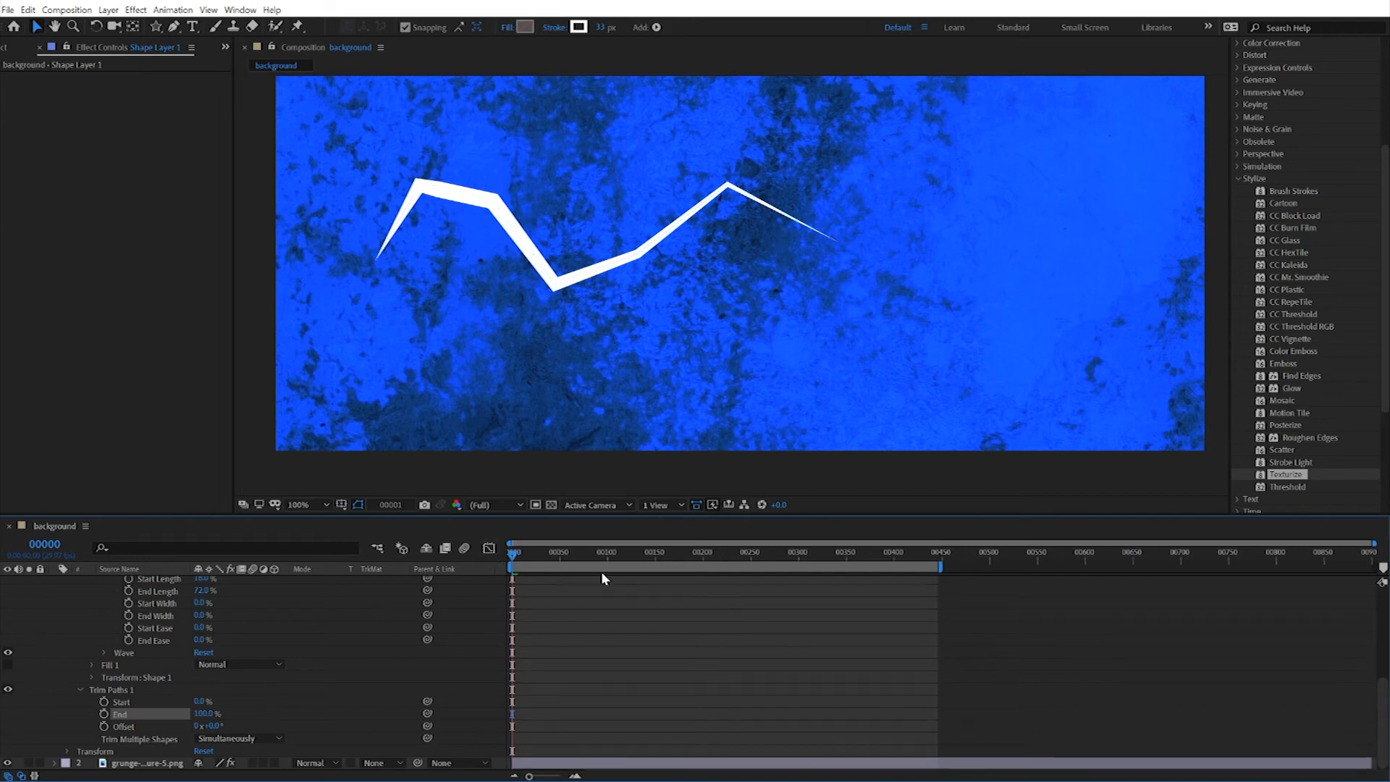
drag(528, 551, 510, 552)
Reveal the Path property of the zigzag's Path 1, then switch to Illustrator and set the feather path's stroke to none
scroll(279, 618, up, 5)
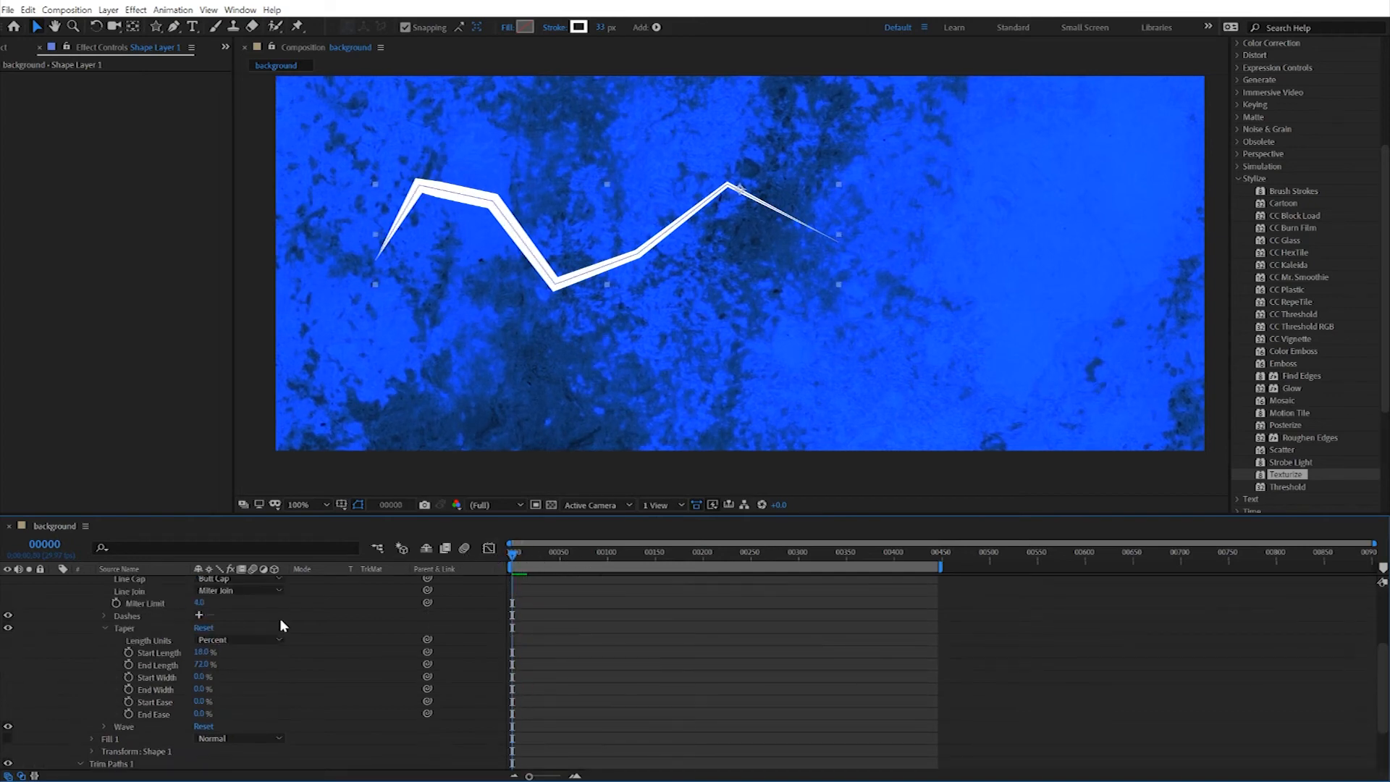
click(92, 615)
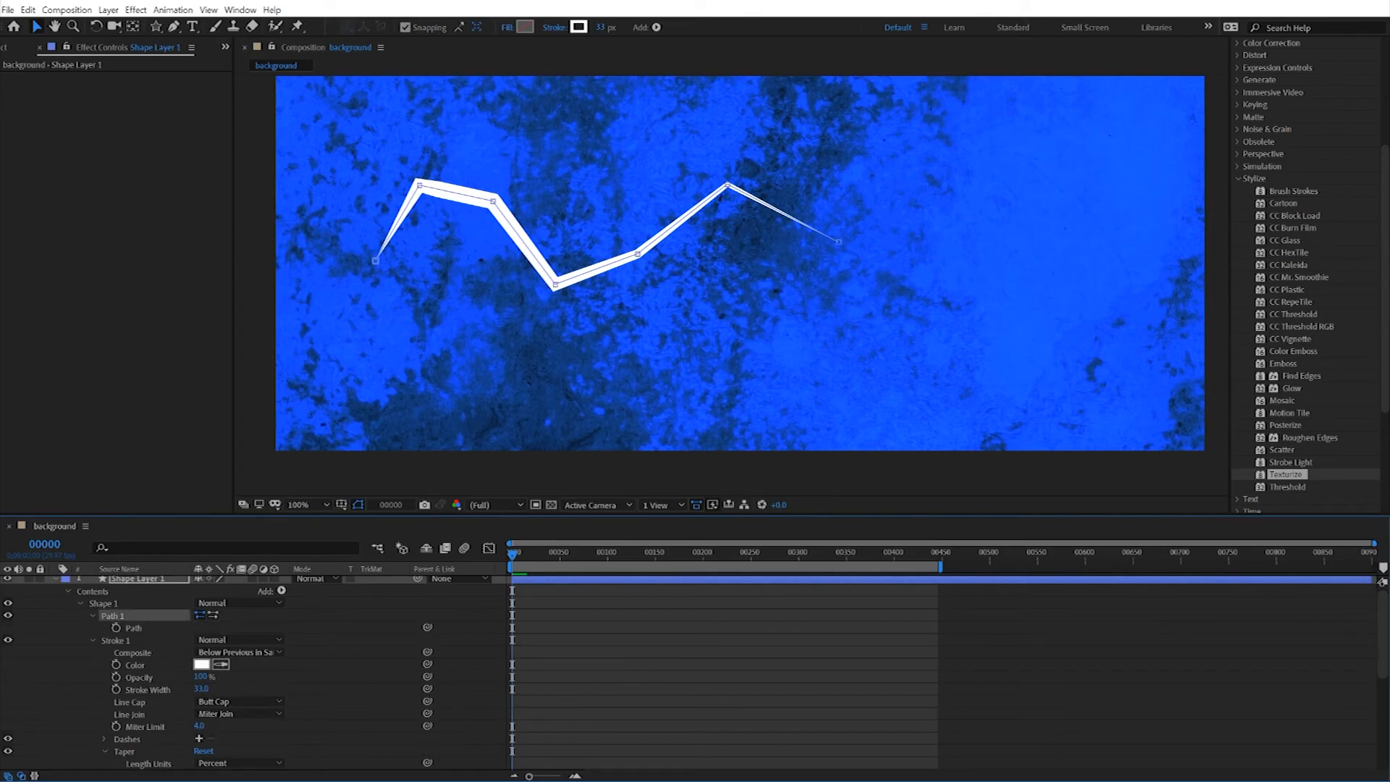
key(alt+Tab)
drag(670, 7, 638, 1)
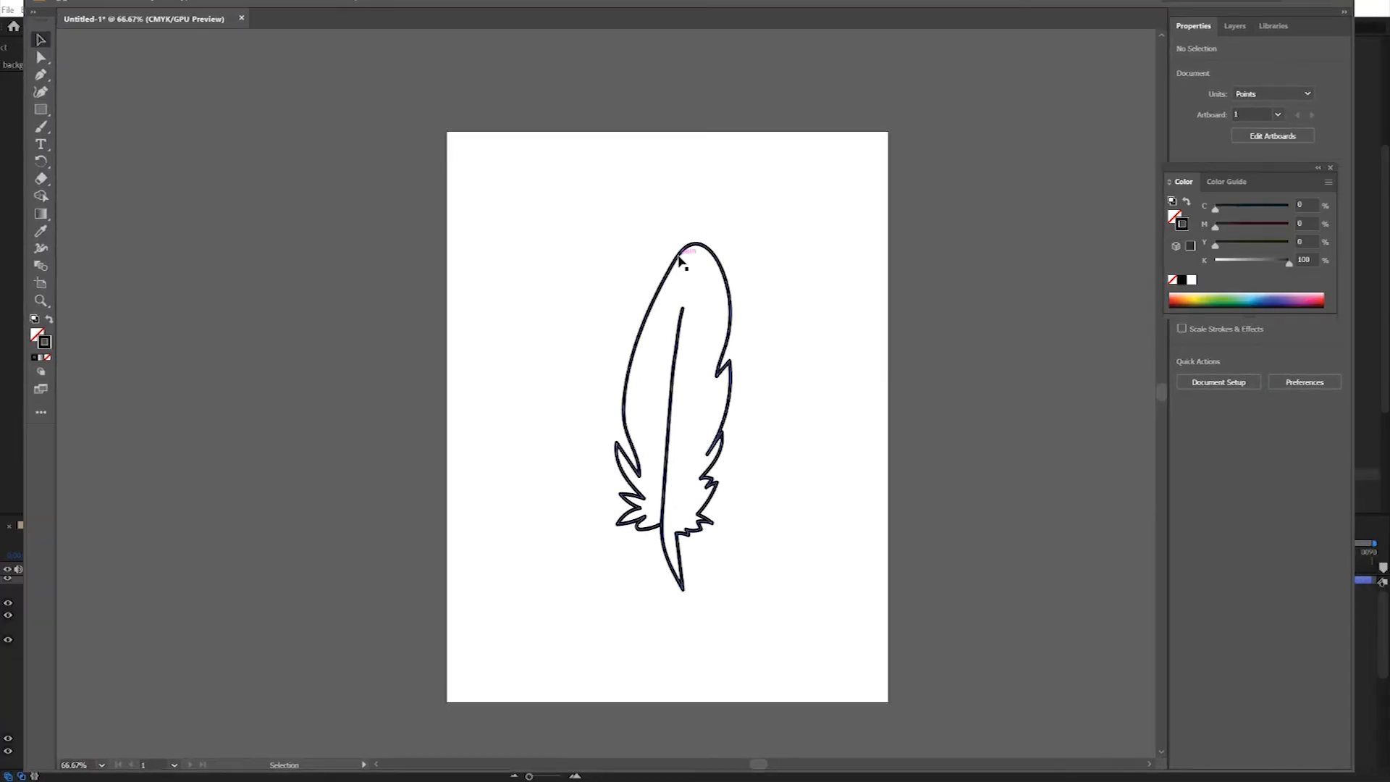
click(680, 257)
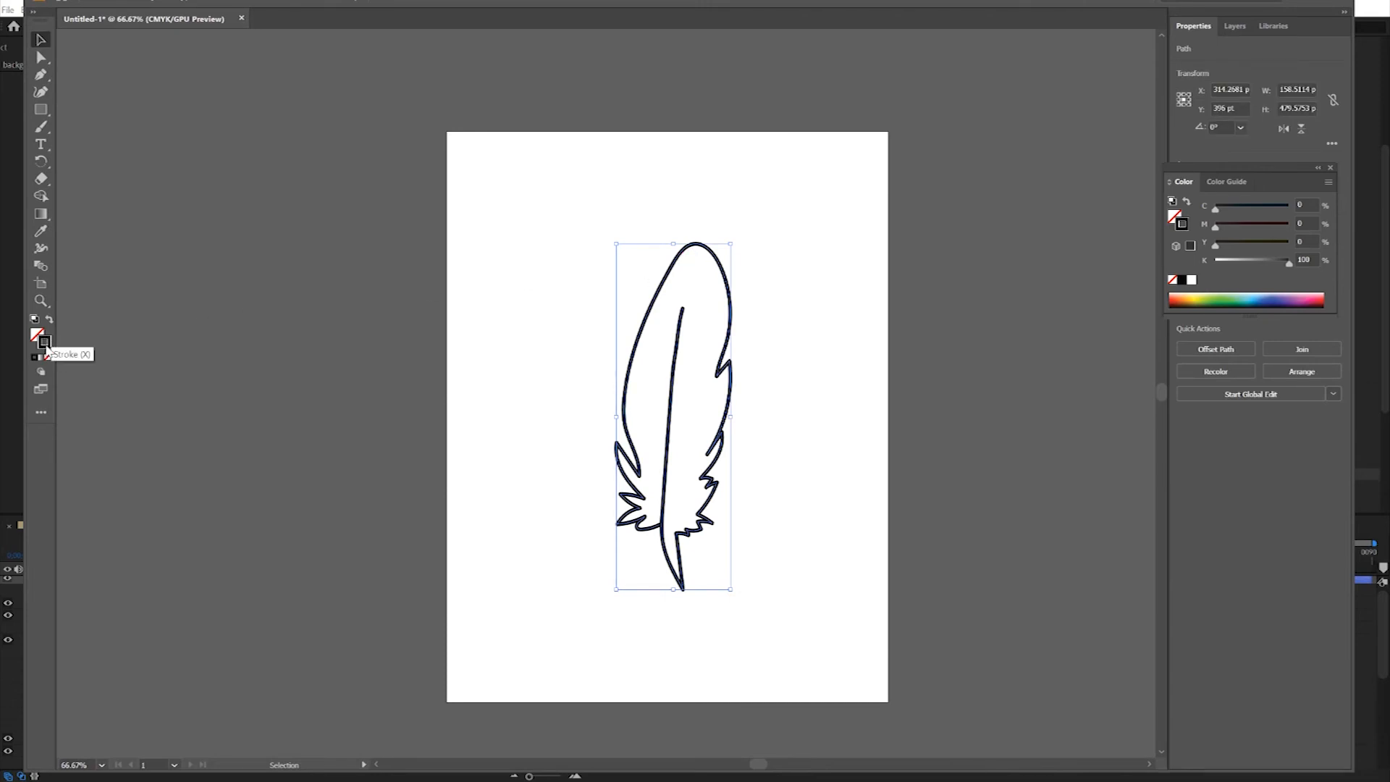
click(47, 356)
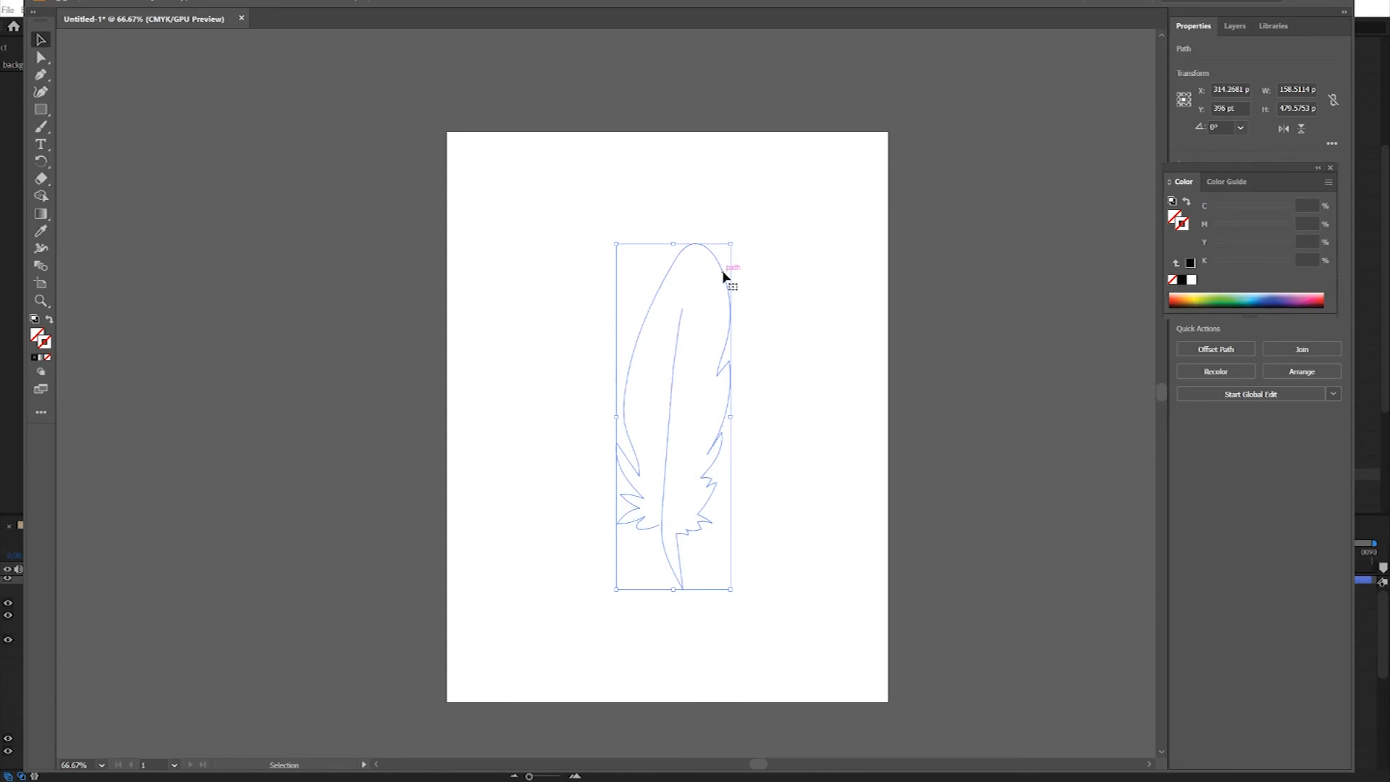
Copy the feather path from Illustrator and paste it into Path 1's Path property in After Effects
key(a)
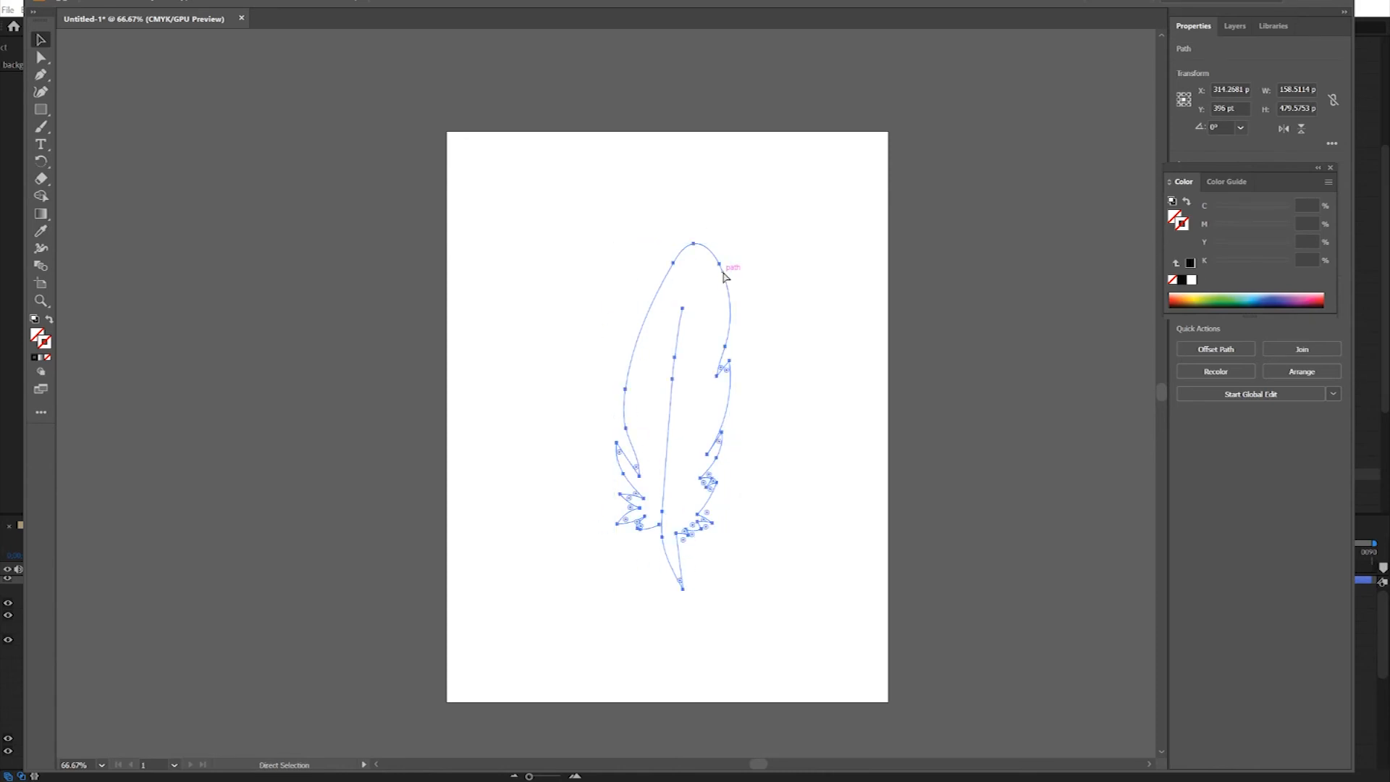
key(v)
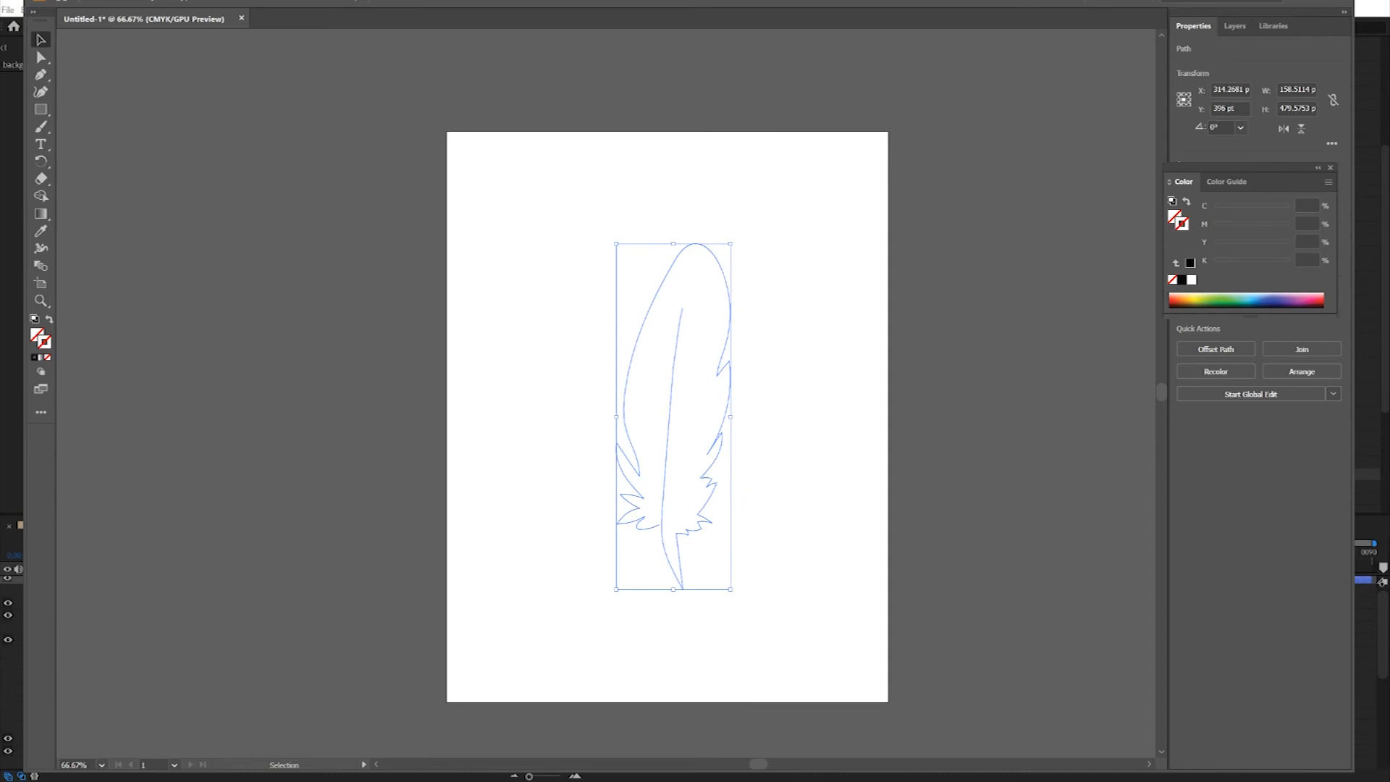
key(alt+Tab)
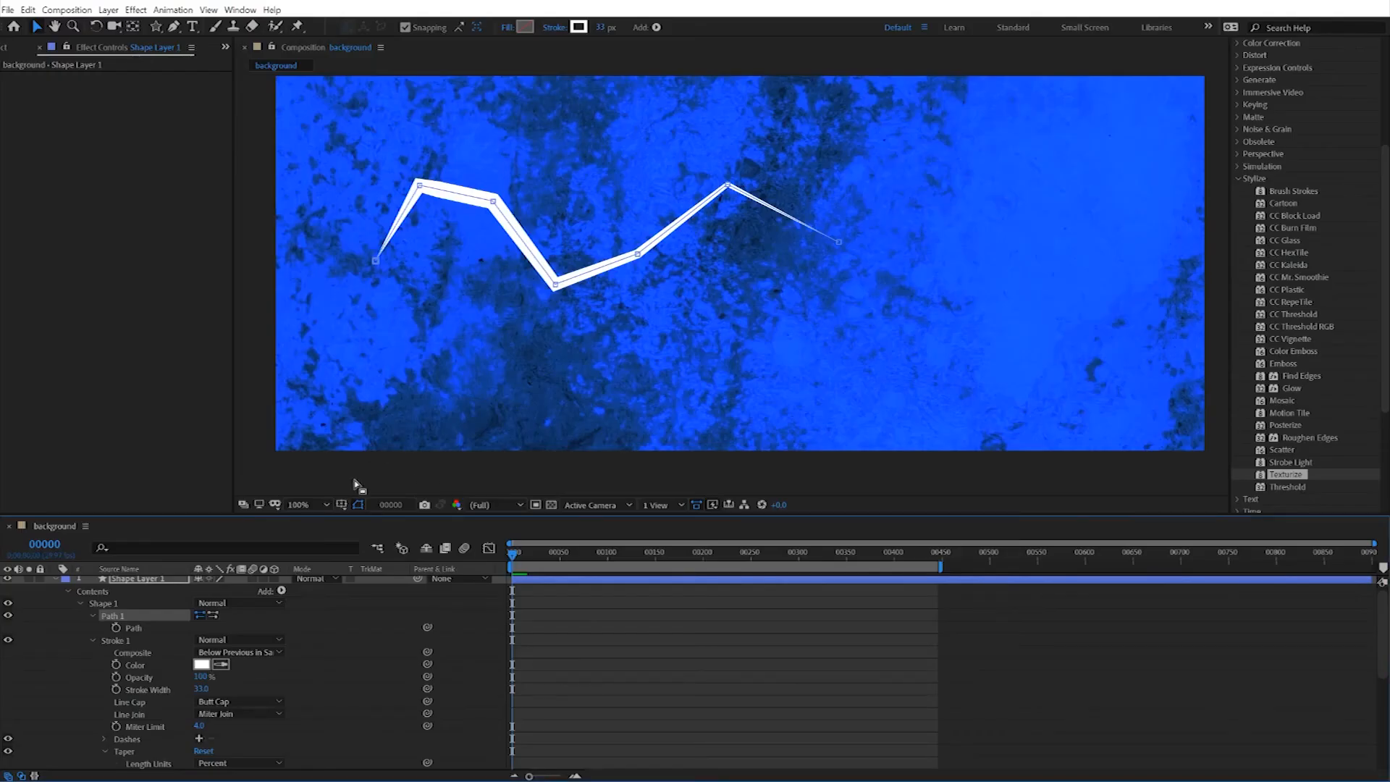
click(137, 626)
key(ctrl+v)
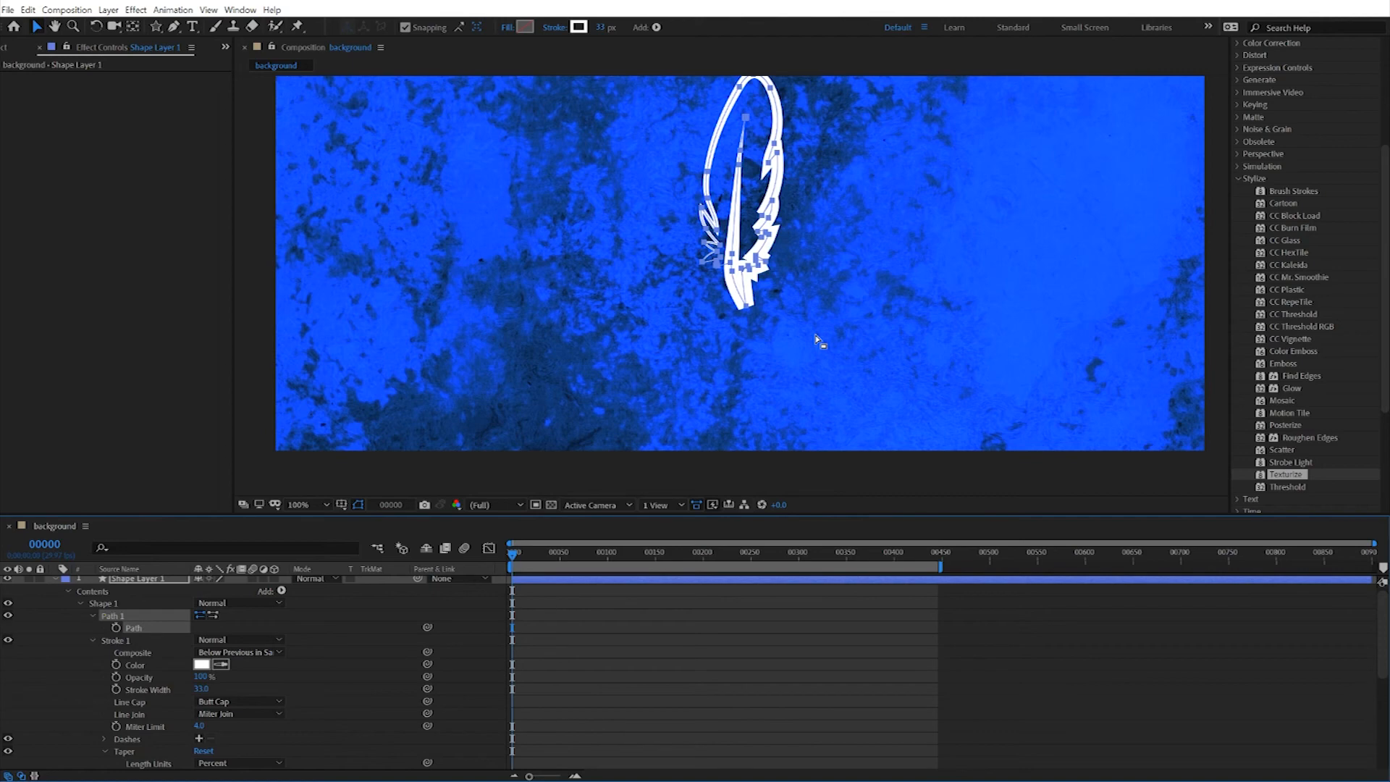
Keyframe the Trim Paths End from 0% at frame 0 to 100% at frame 60
scroll(246, 669, down, 10)
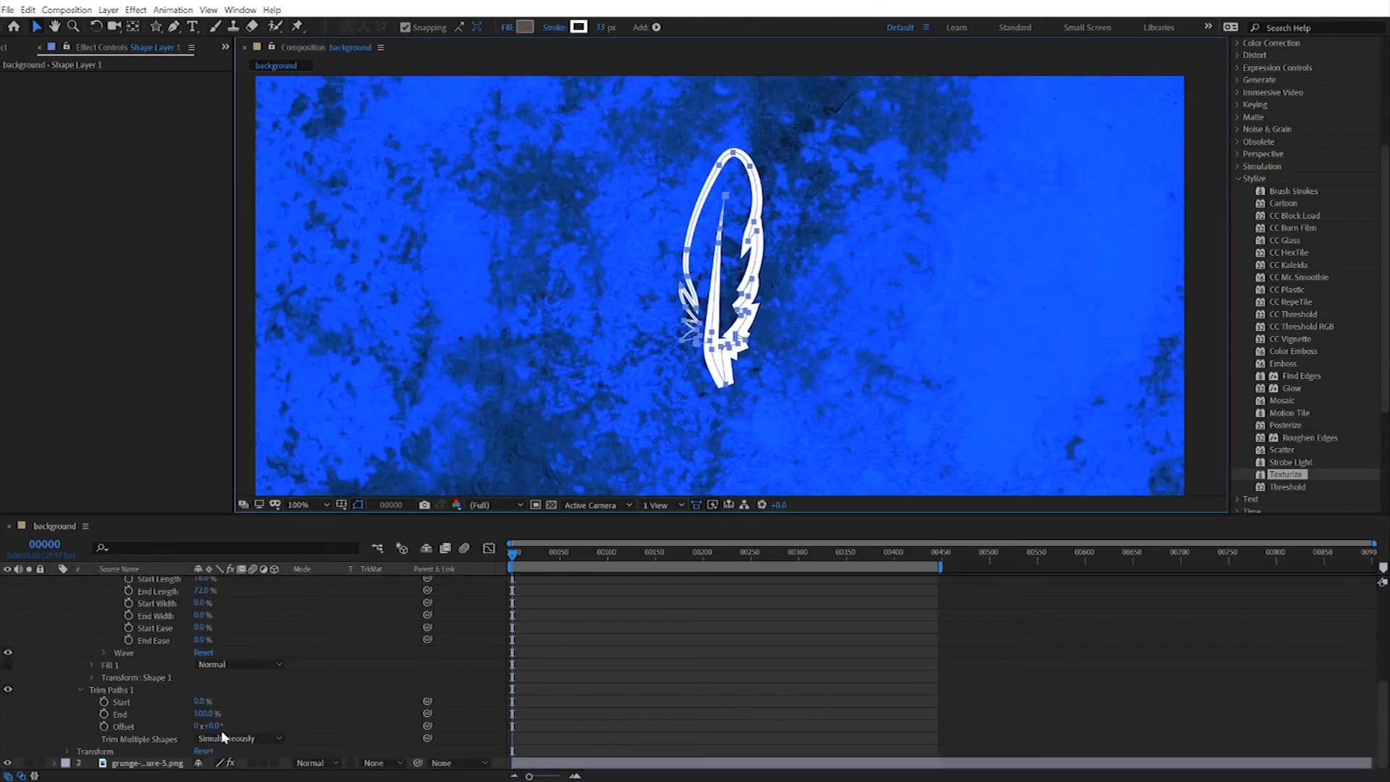
drag(205, 714, 108, 711)
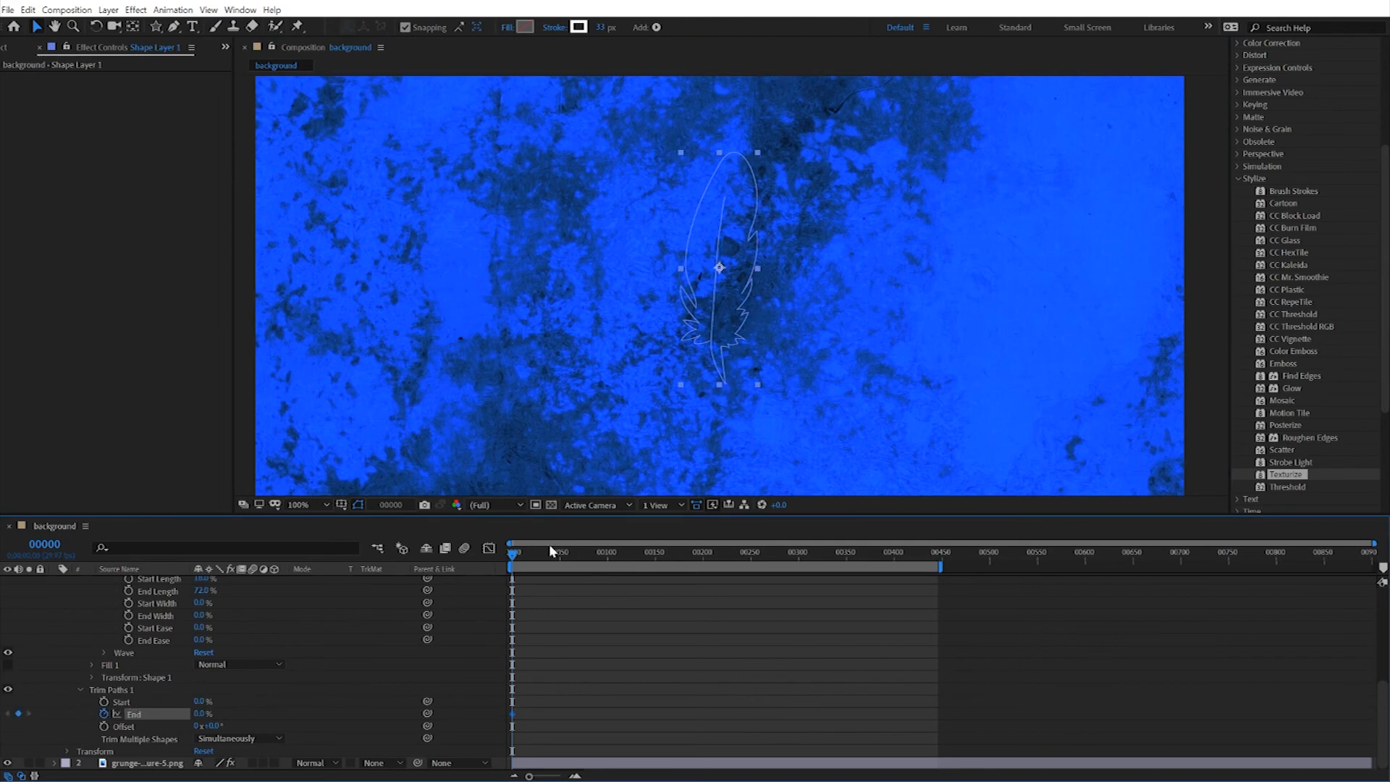
drag(509, 553, 567, 558)
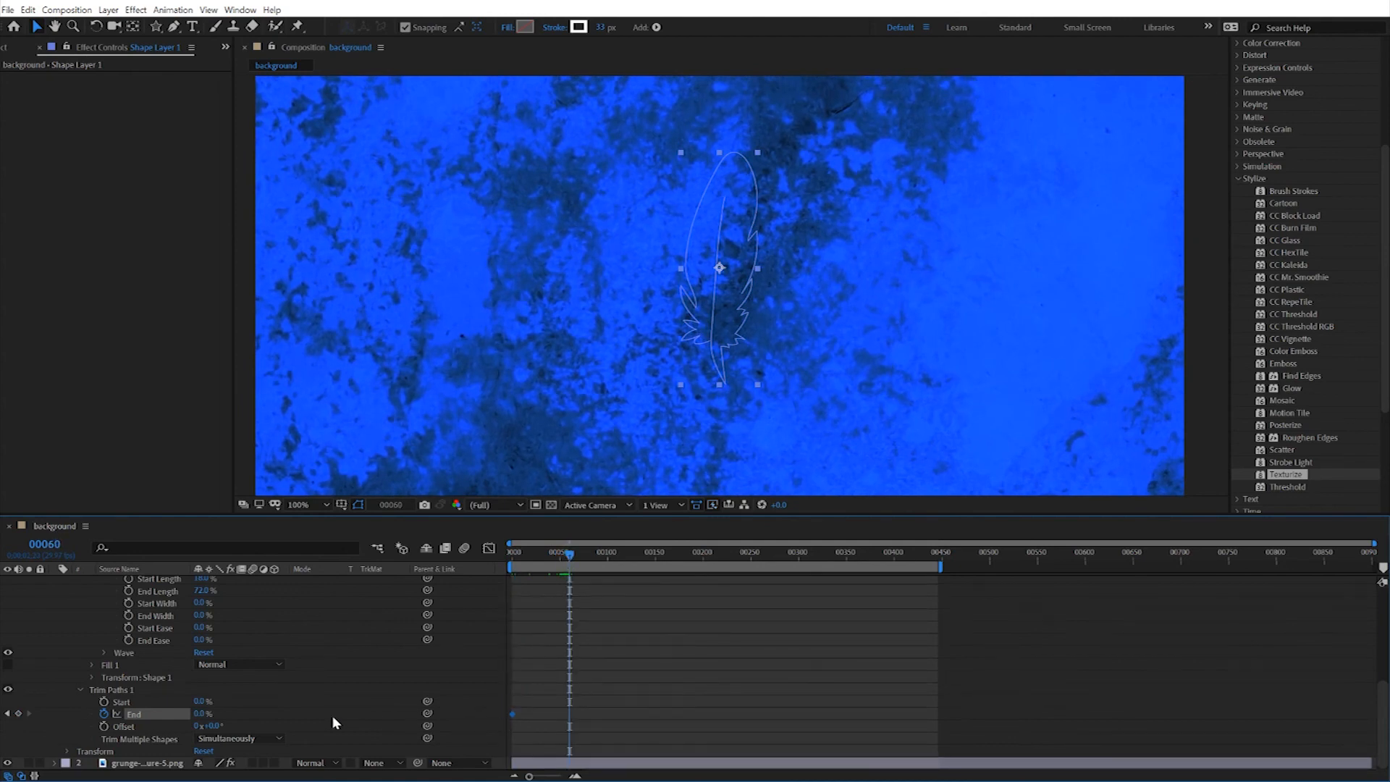
drag(202, 715, 390, 728)
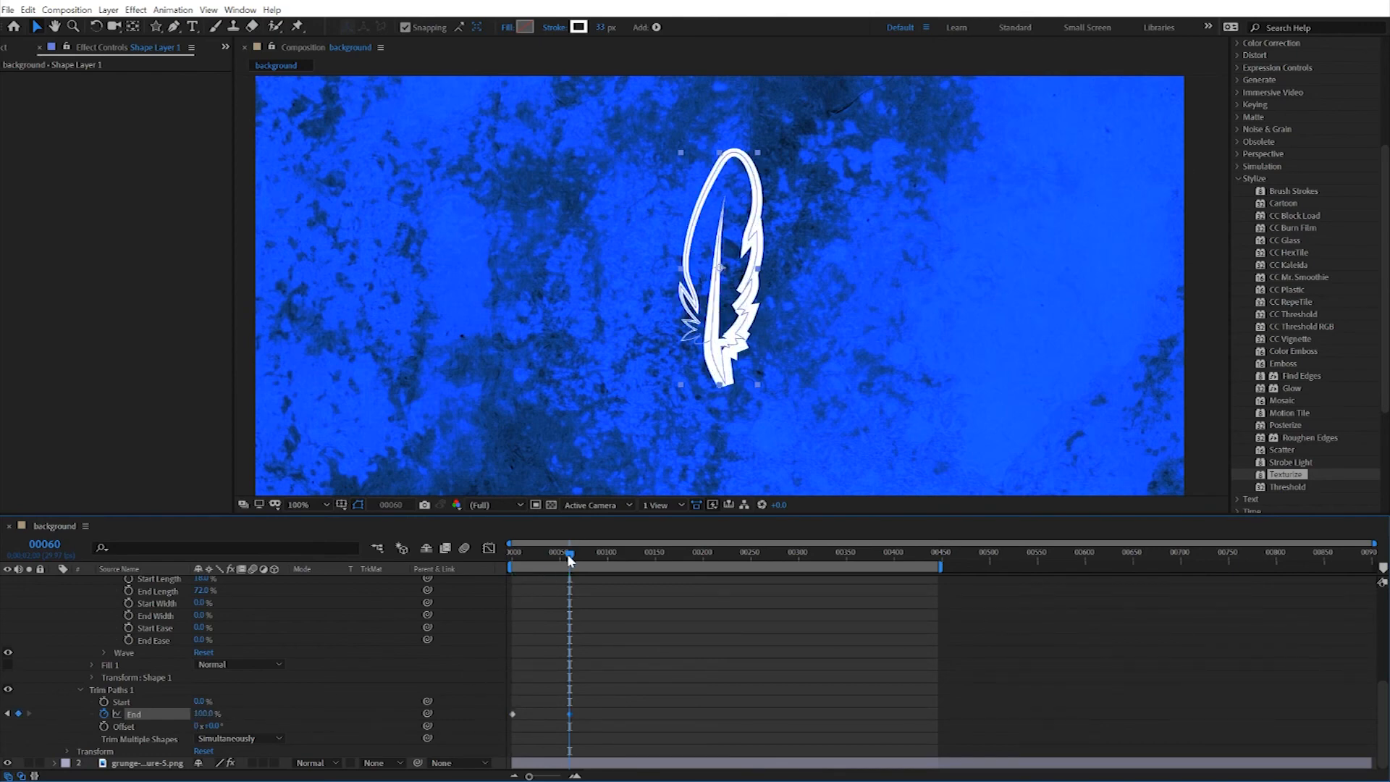
Preview the feather drawing on from frame 0
drag(569, 553, 473, 545)
key(space)
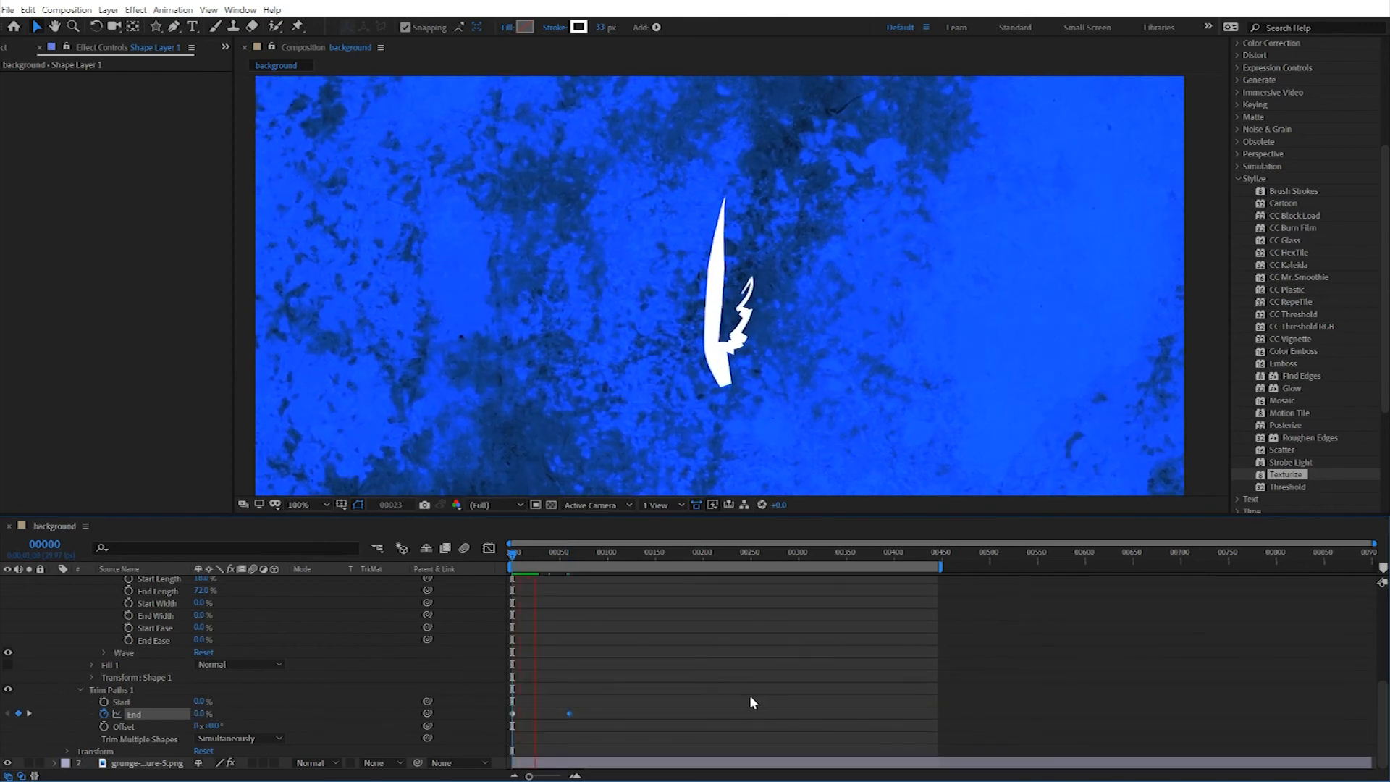
key(space)
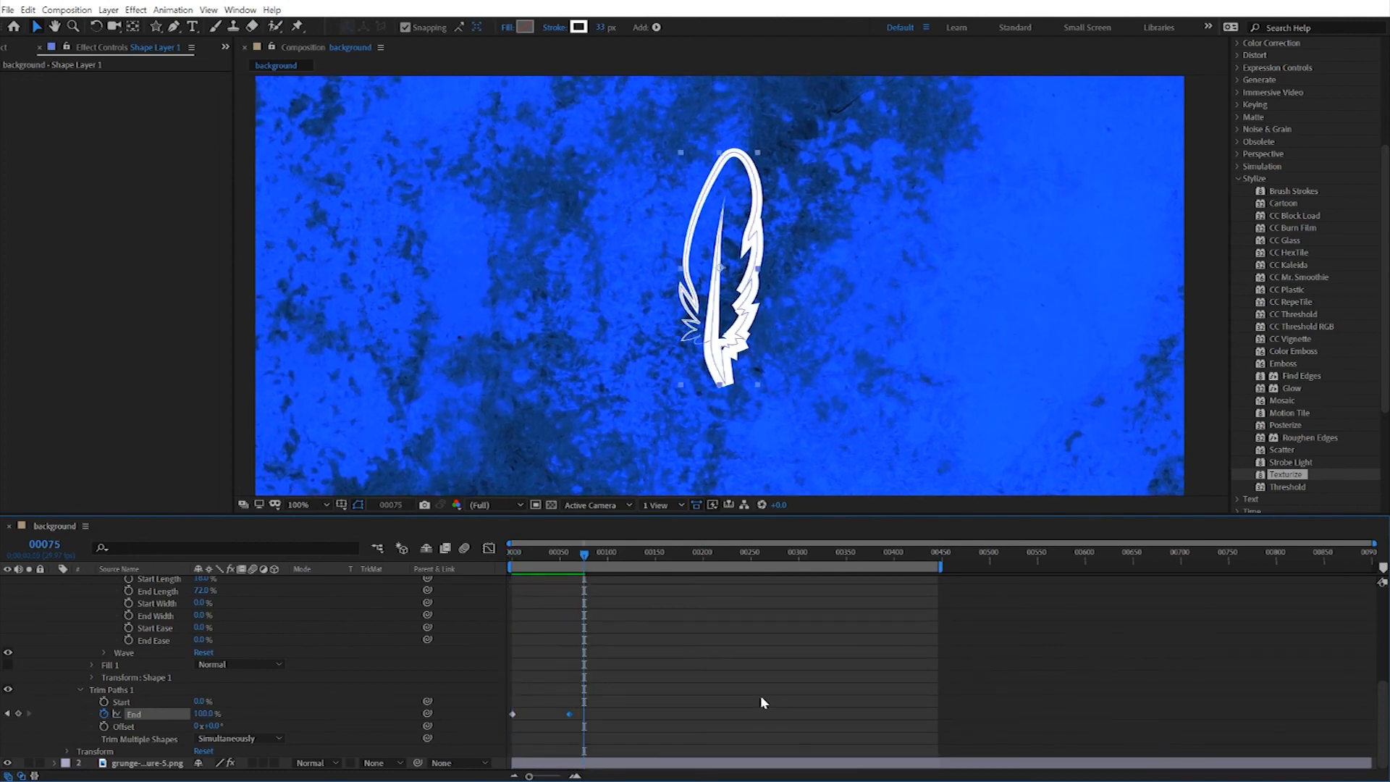
Draw a five-point open zigzag with the Pen tool beside and below the feather in Shape Layer 1
scroll(310, 639, up, 5)
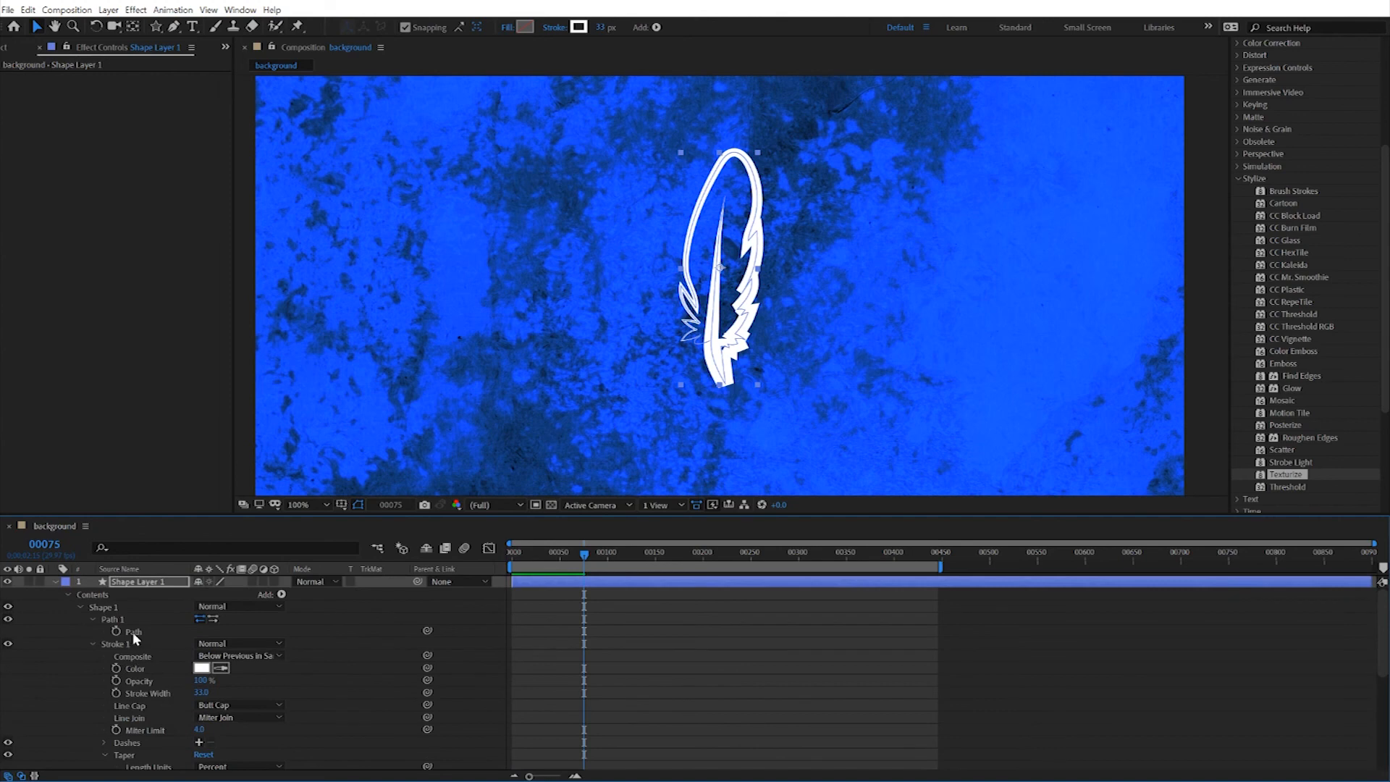
click(107, 606)
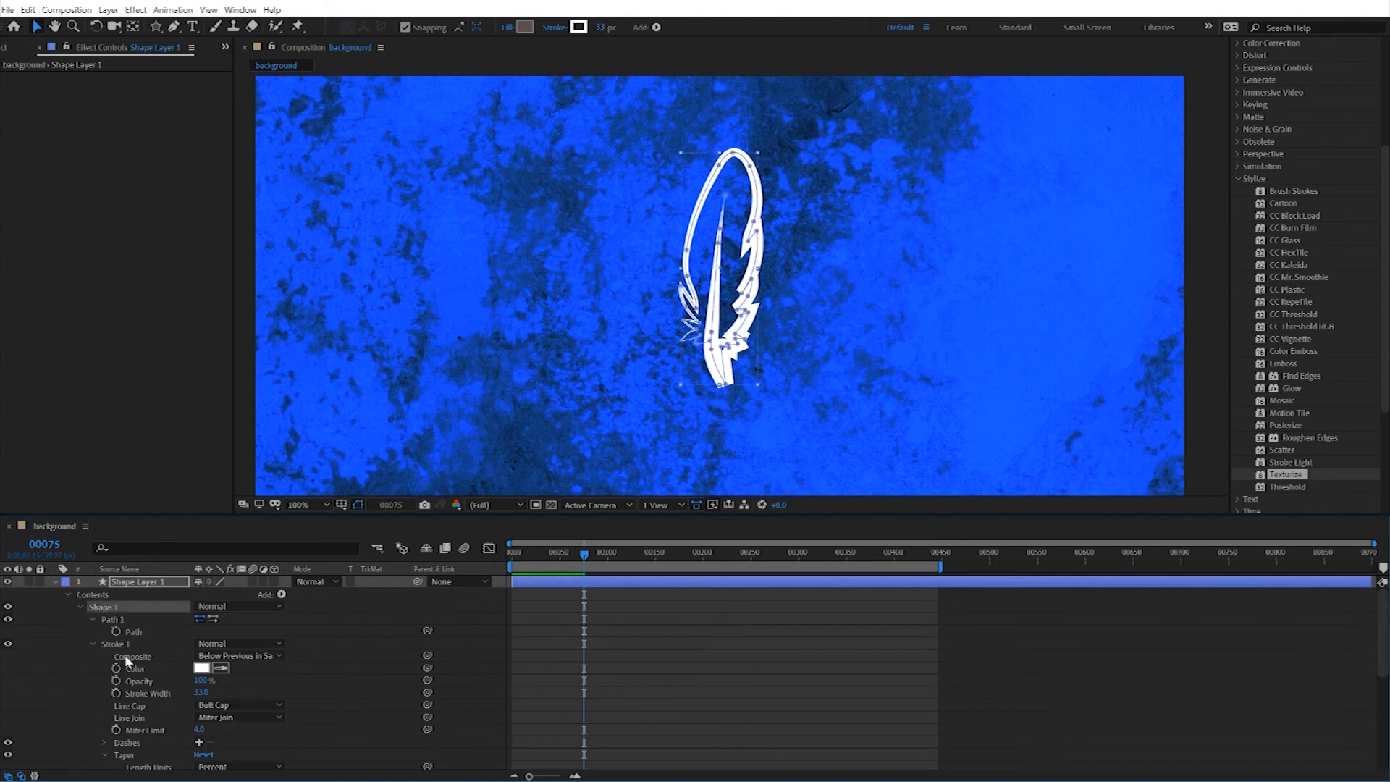
click(173, 27)
click(471, 263)
click(544, 246)
click(569, 379)
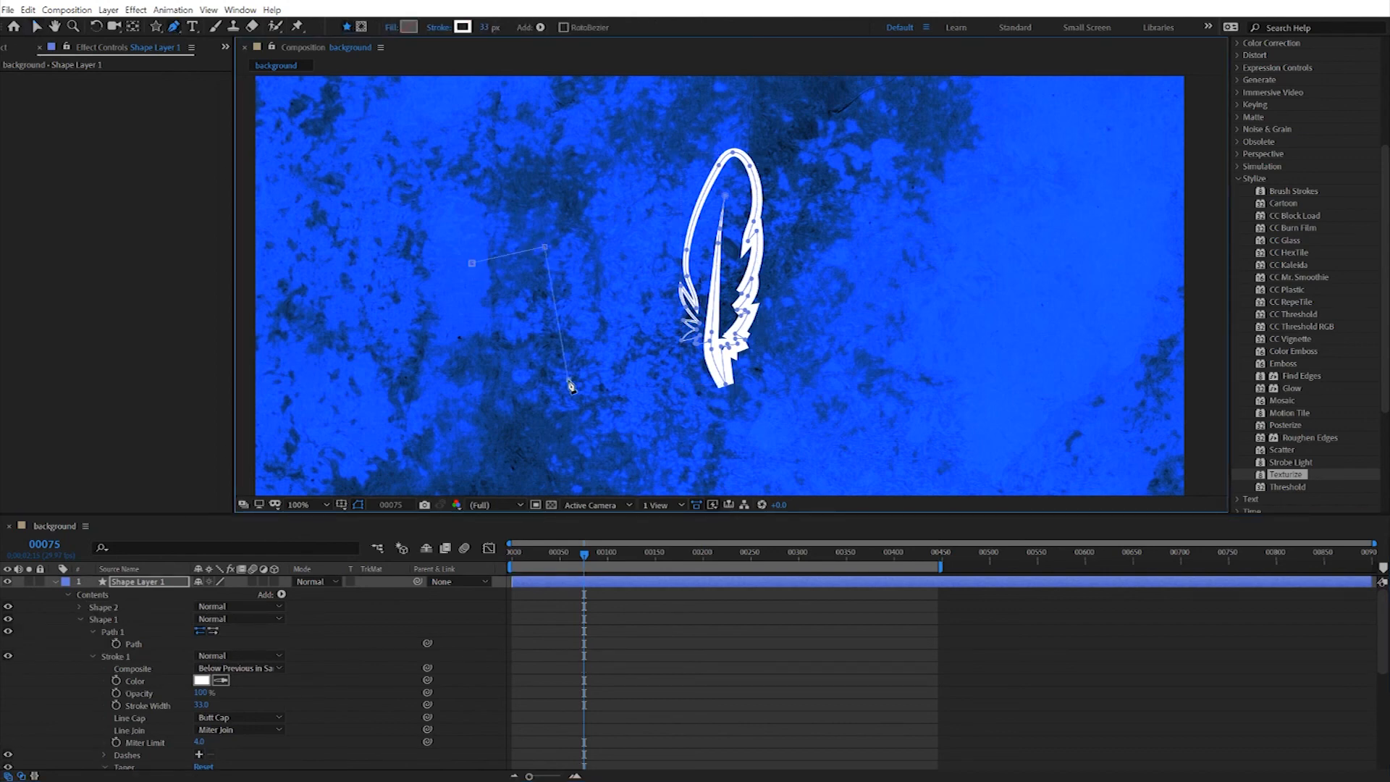
click(650, 404)
click(749, 467)
click(36, 27)
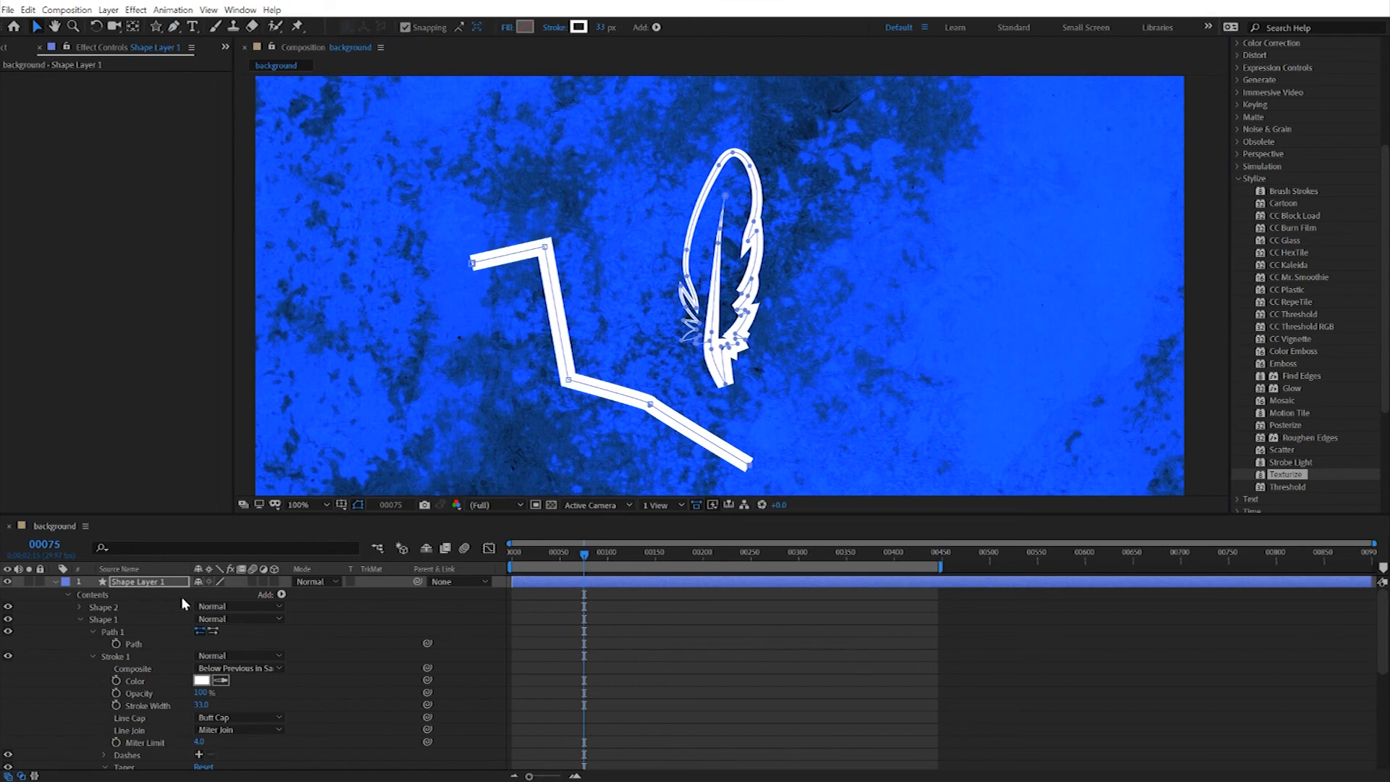
Paste the feather path into Shape 2's Path property and move this second feather to the left of the first
click(79, 618)
click(79, 607)
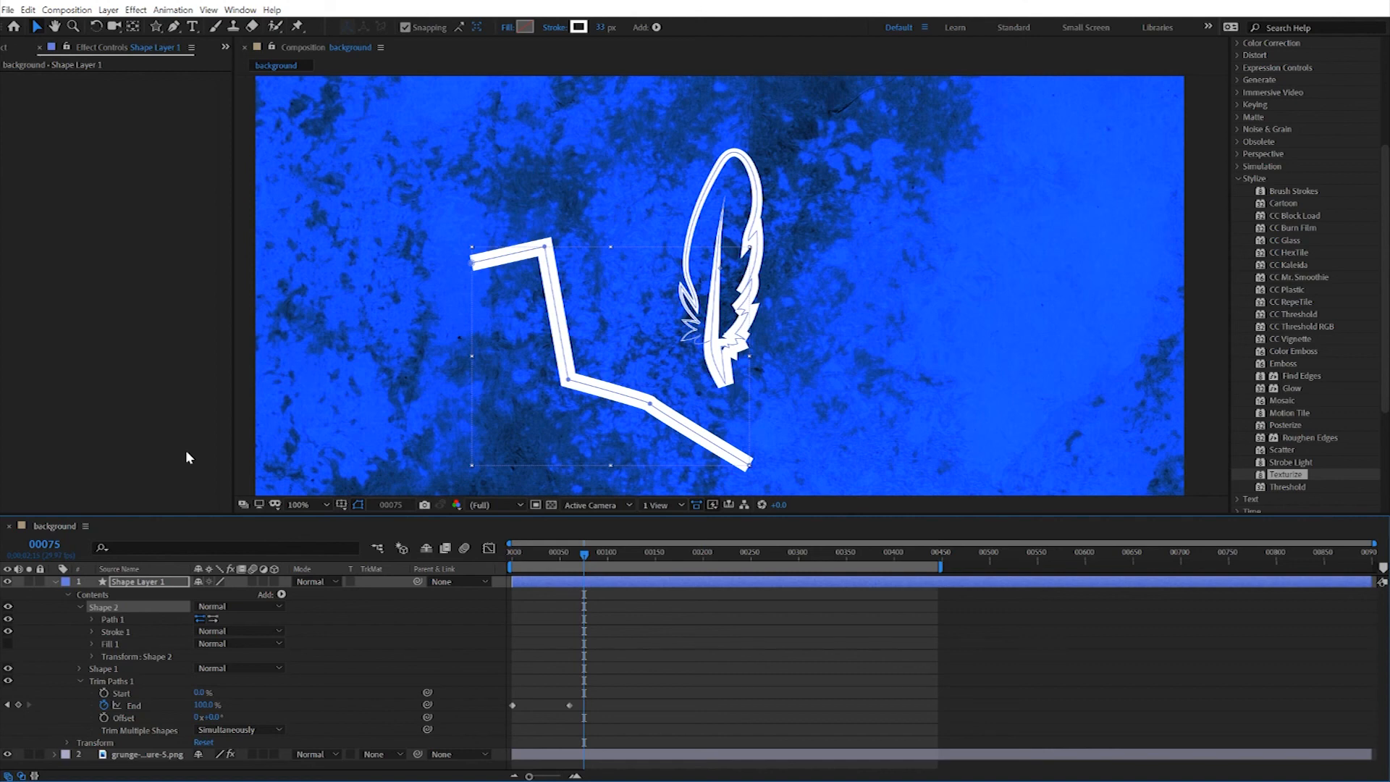
click(92, 619)
click(128, 630)
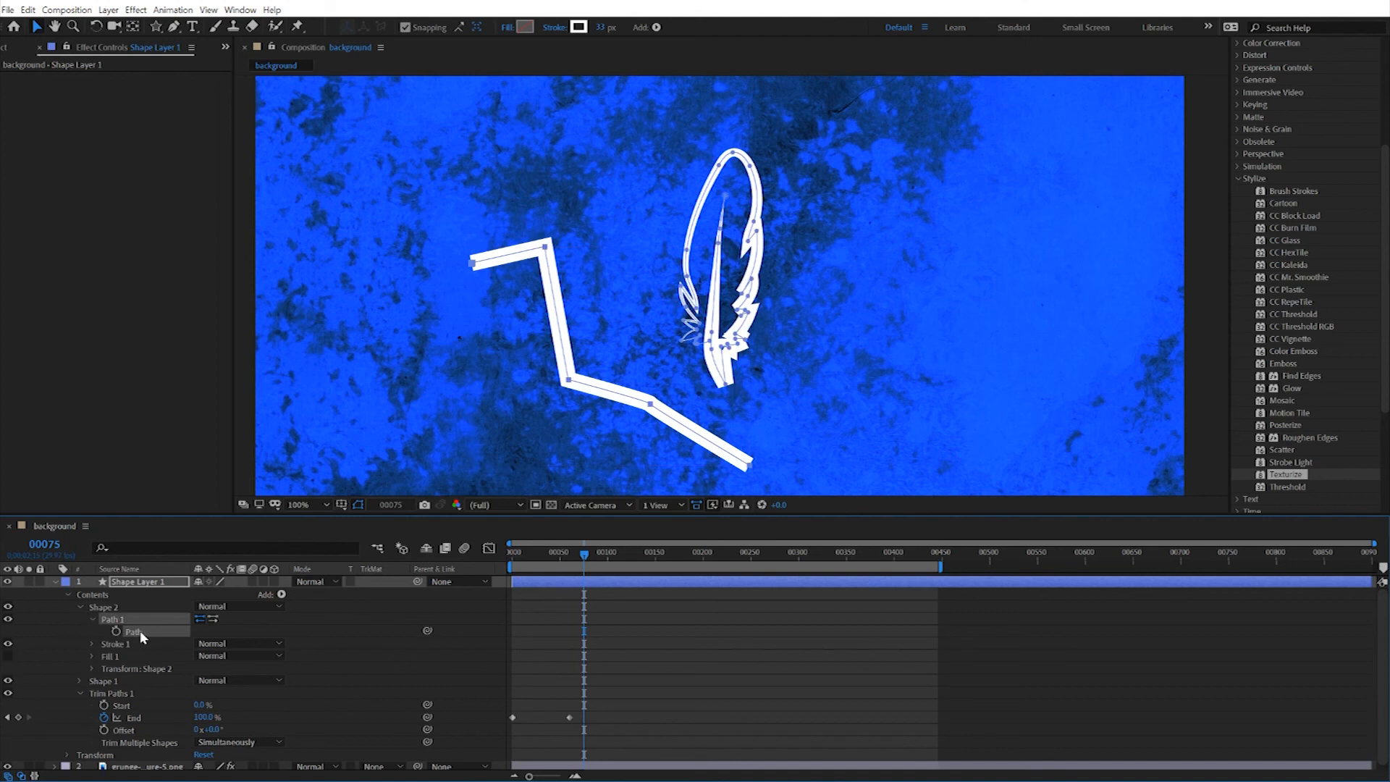
key(ctrl+v)
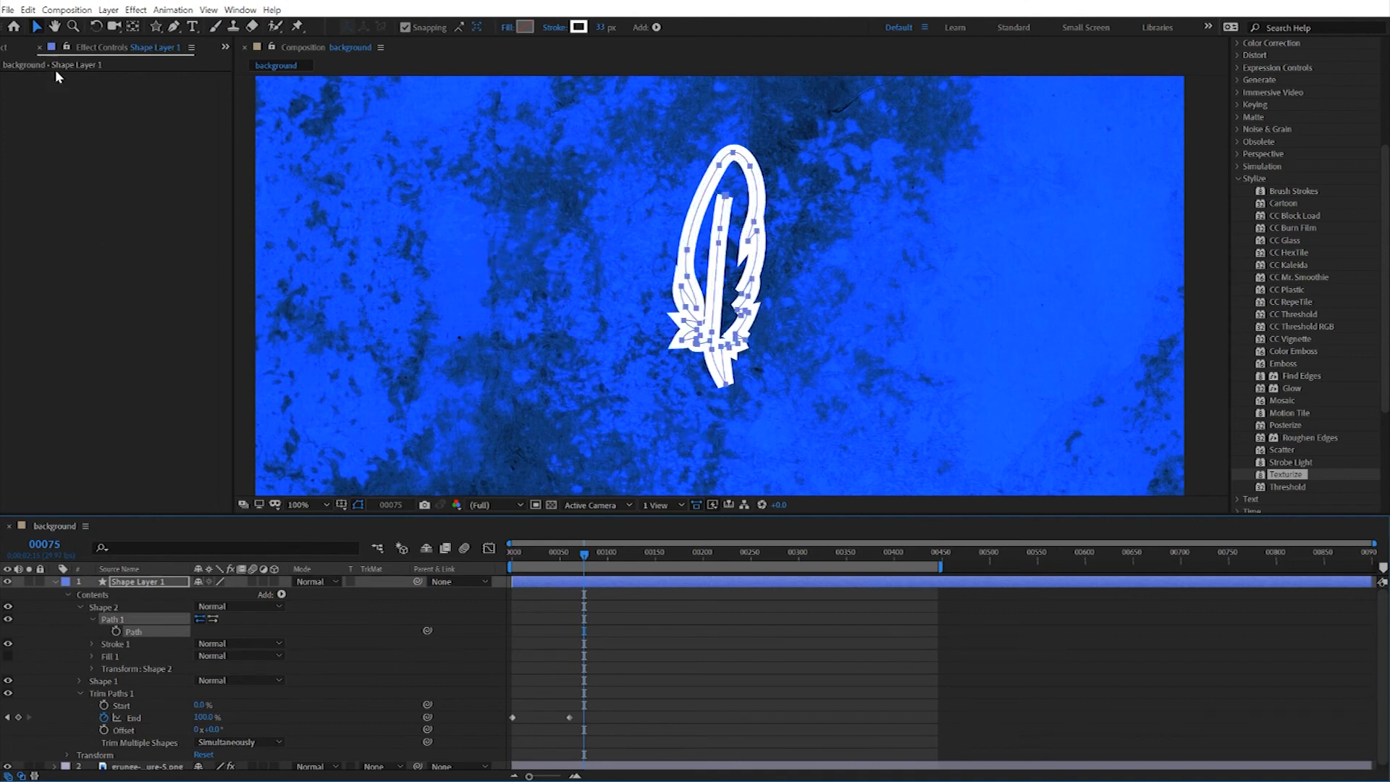
drag(687, 211, 511, 211)
Preview both feathers drawing on simultaneously from frame 0 and return to frame 0
key(Home)
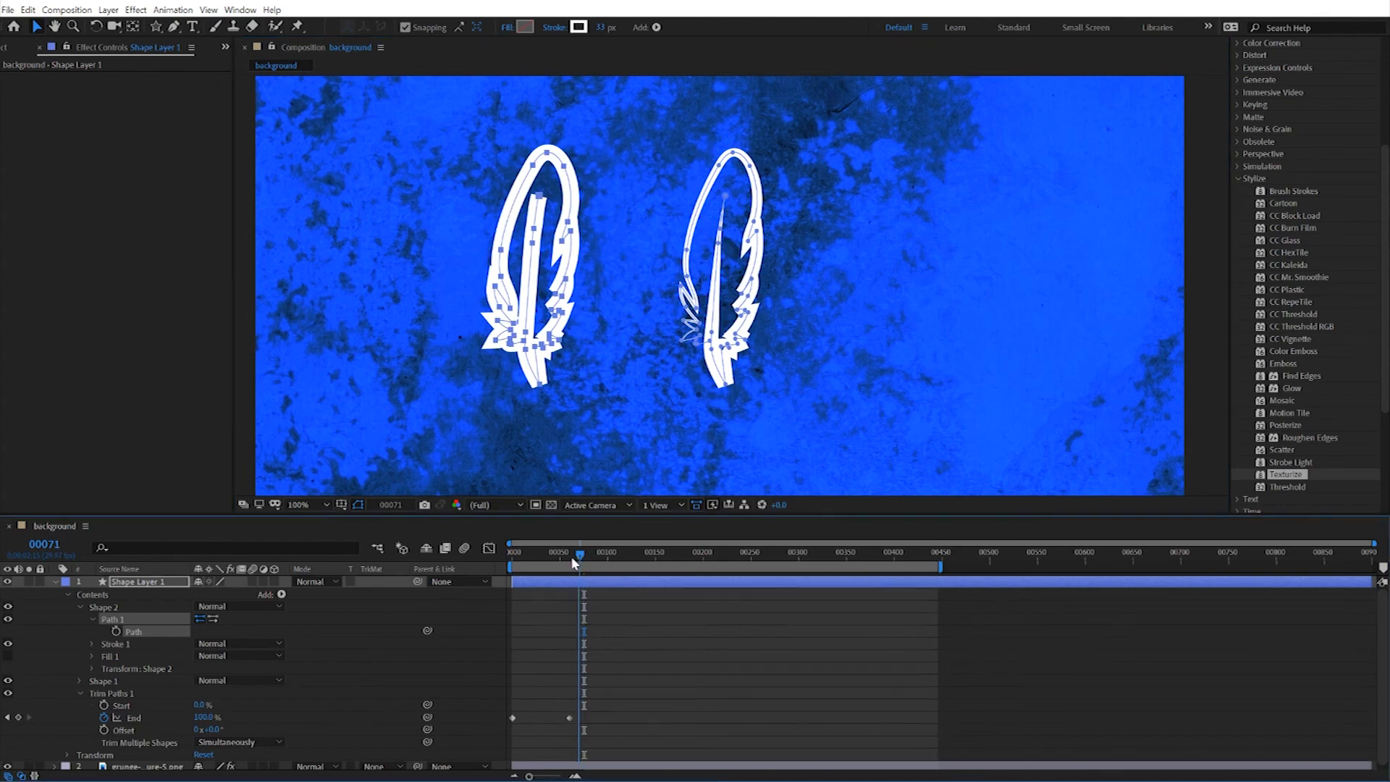
key(space)
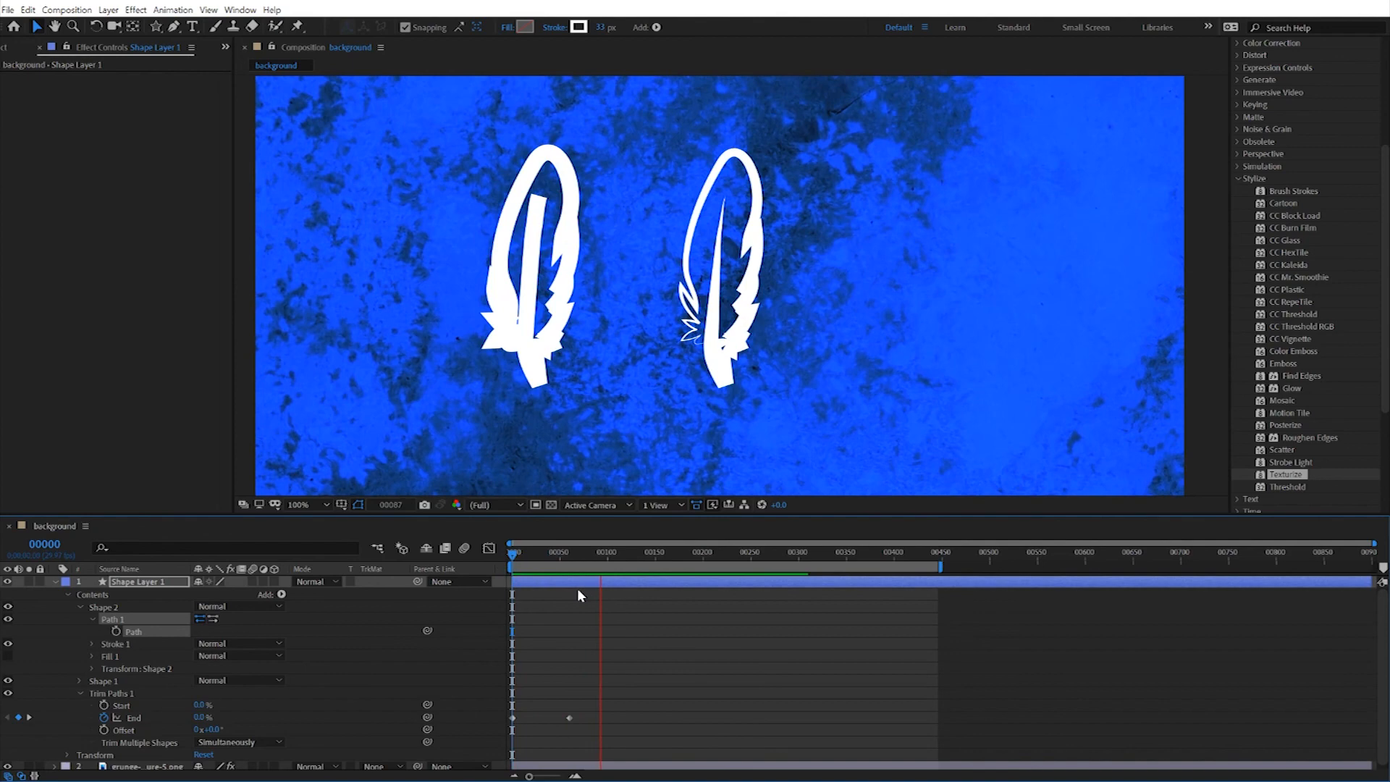
key(space)
drag(601, 554, 488, 554)
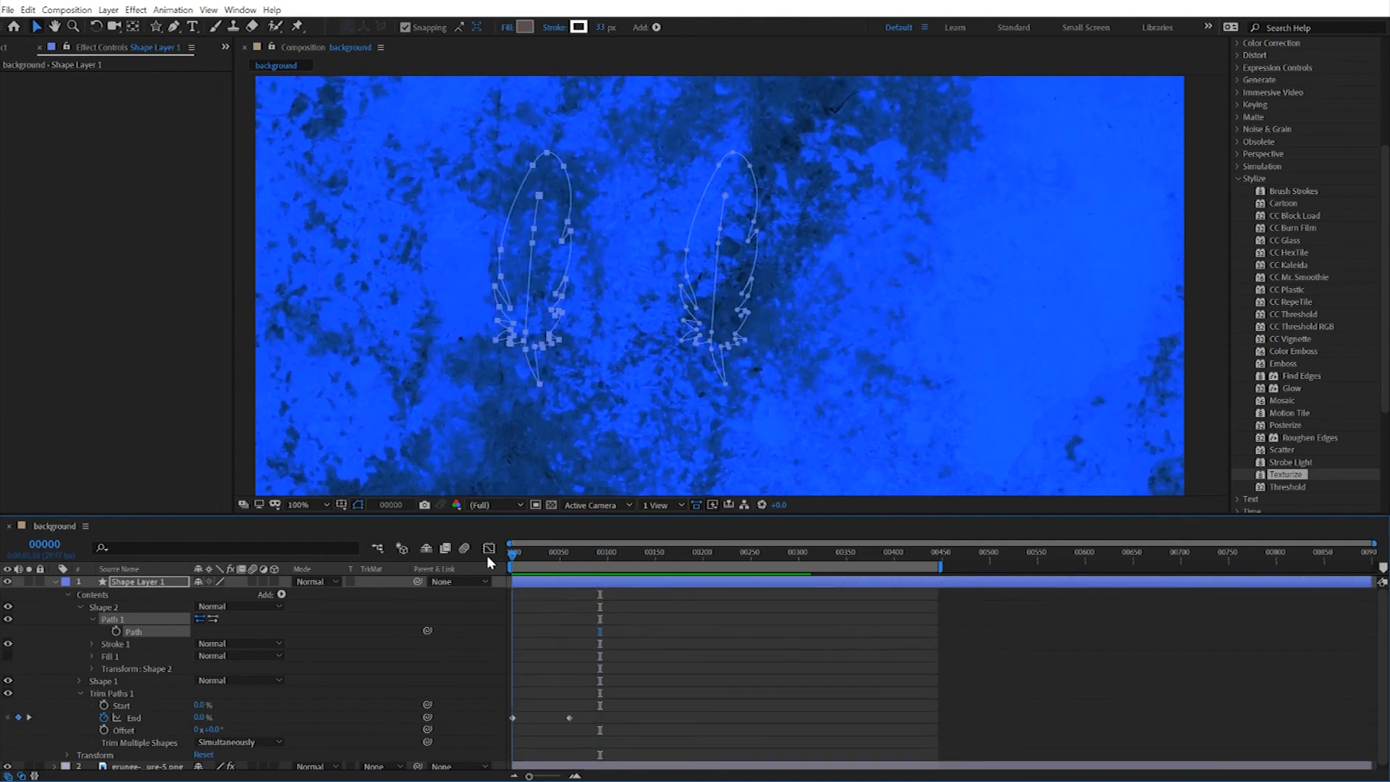